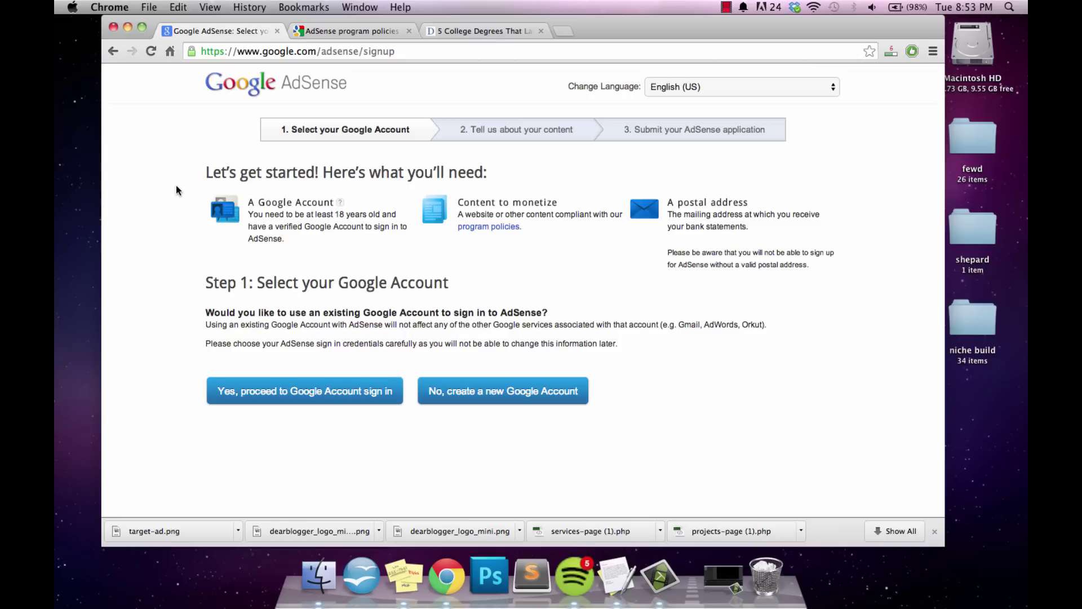
View the "5 College Degrees" article, return to the AdSense sign-up page and highlight /adsense/signup in its address.
click(448, 31)
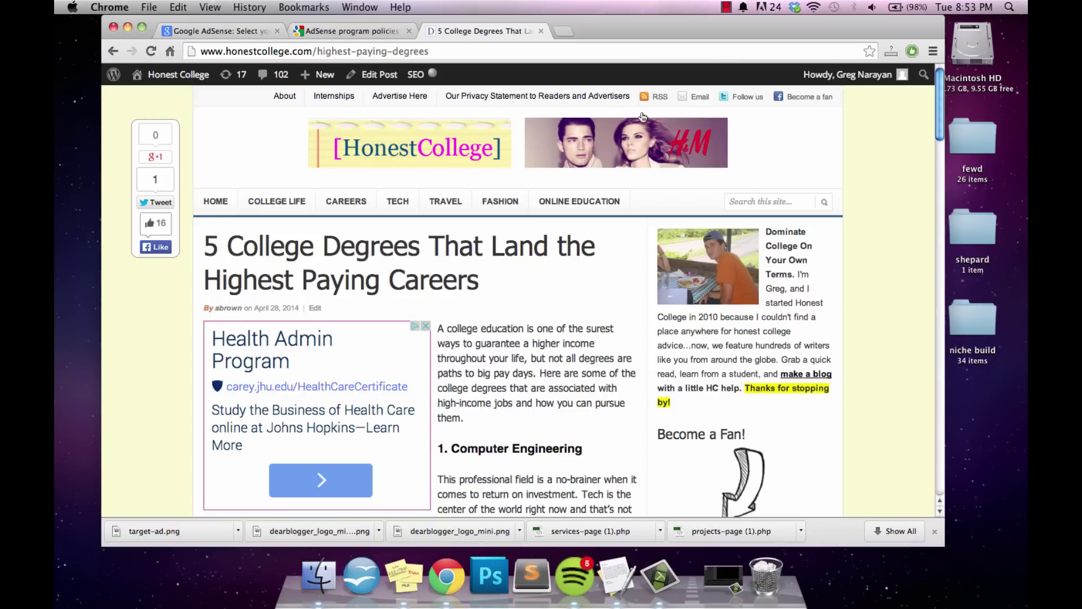
click(214, 31)
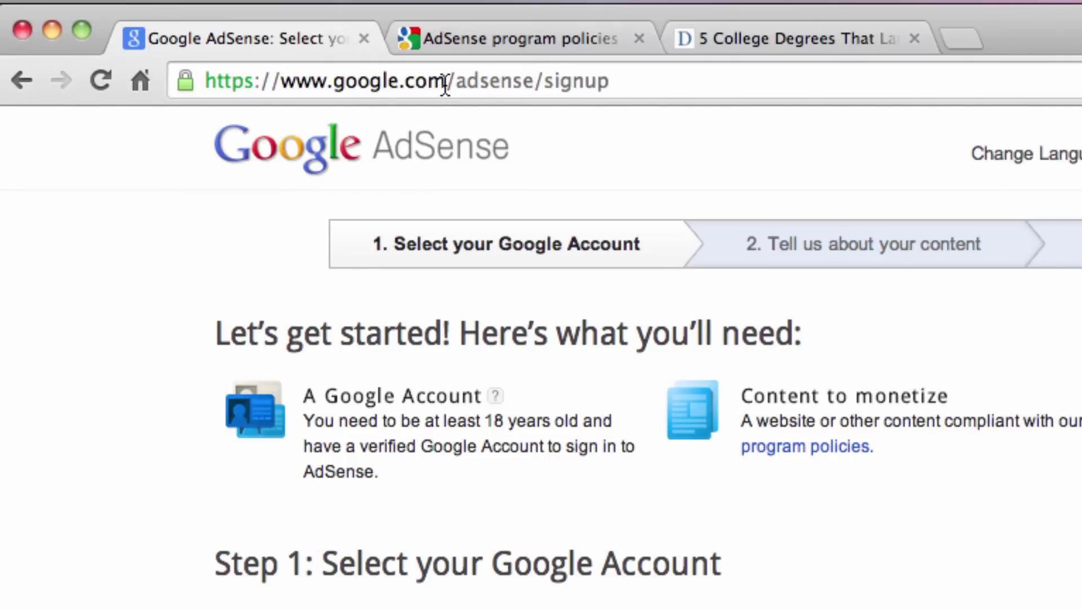
drag(445, 84, 622, 84)
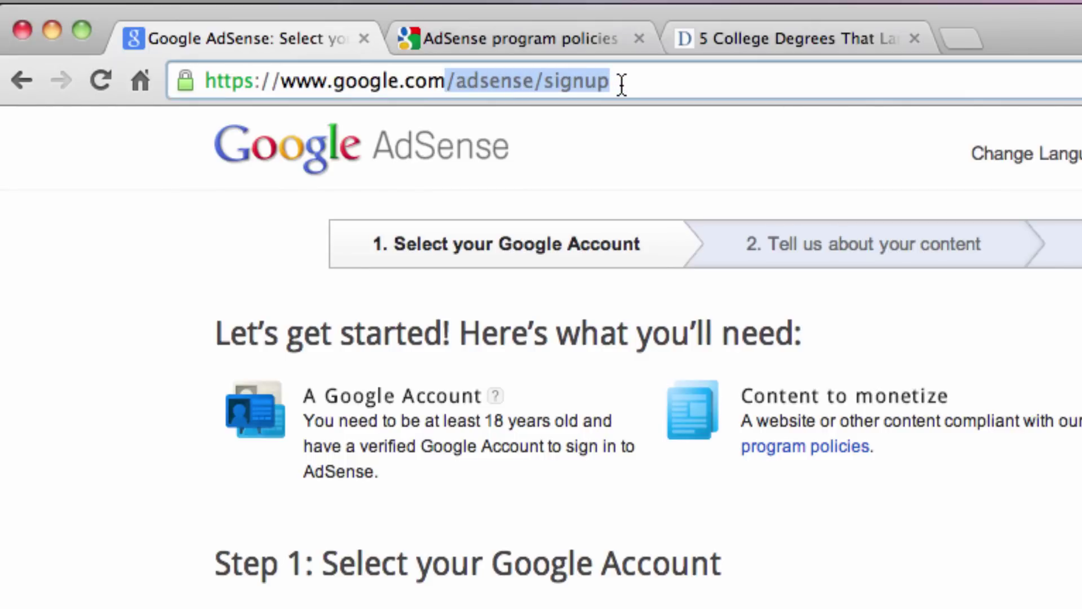
click(622, 85)
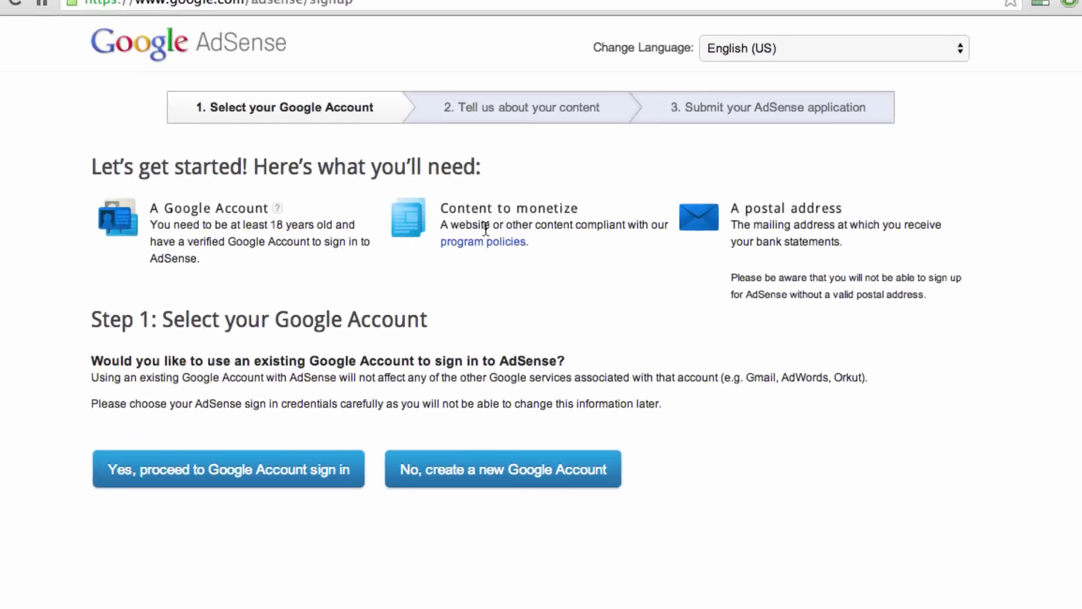
Examine the "Content to monetize" requirement on the AdSense sign-up page, highlighting its key words.
double_click(477, 215)
click(504, 231)
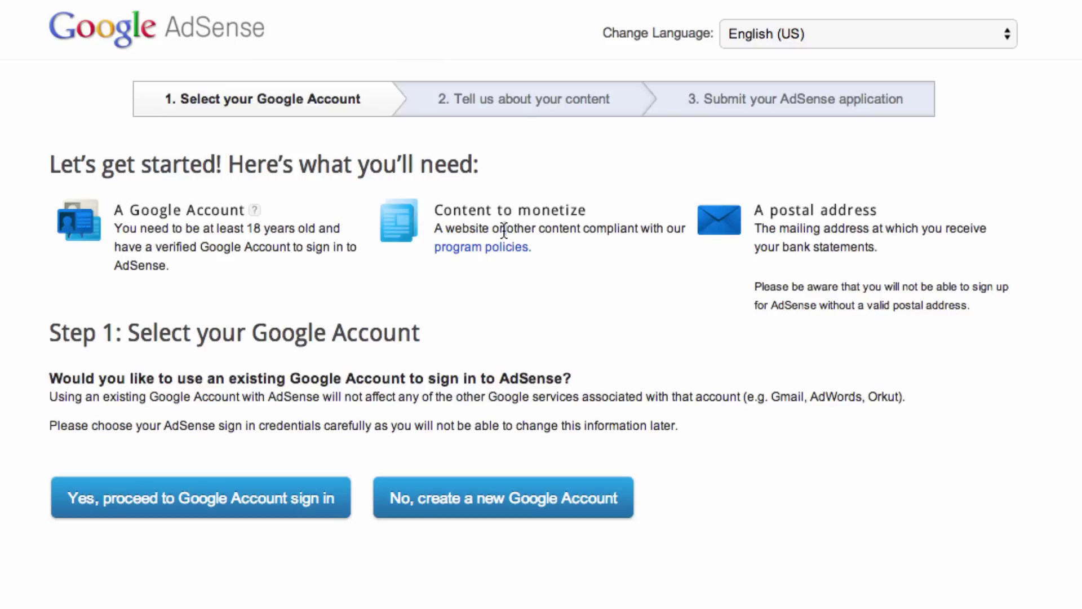
double_click(473, 231)
click(530, 232)
double_click(549, 230)
click(601, 229)
double_click(552, 229)
click(550, 234)
double_click(553, 230)
double_click(559, 230)
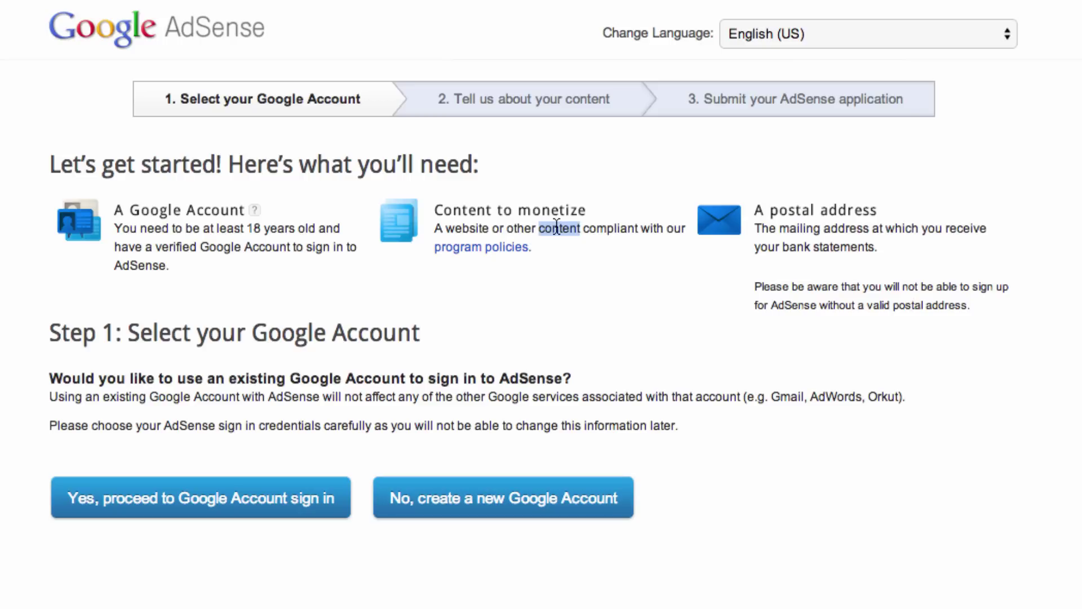
click(587, 229)
double_click(605, 231)
click(557, 225)
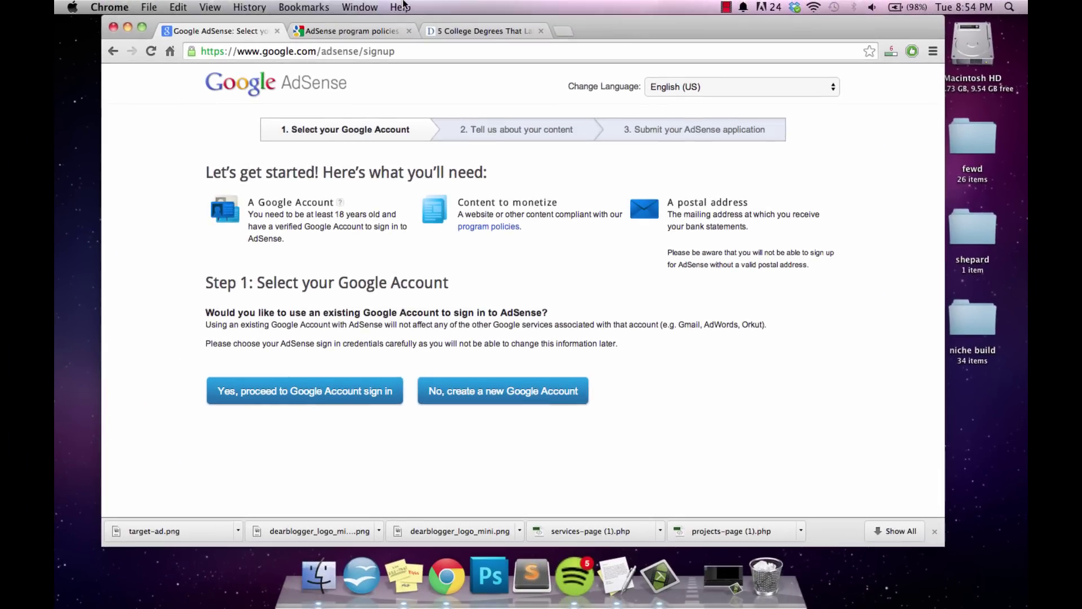
Open adsense.com in a new browser tab.
click(564, 31)
text(adsense.com)
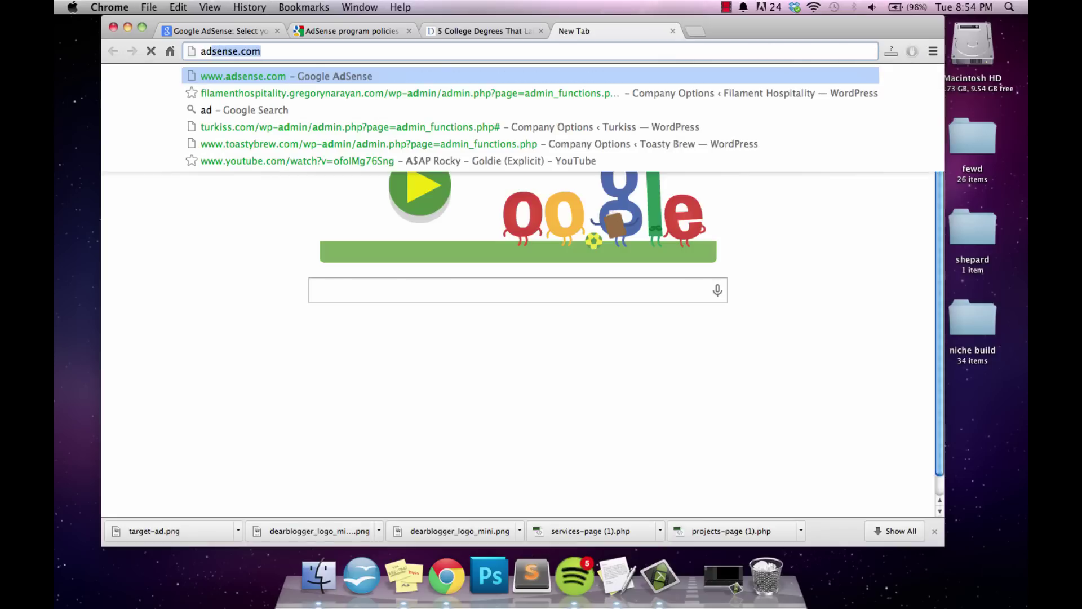
key(Return)
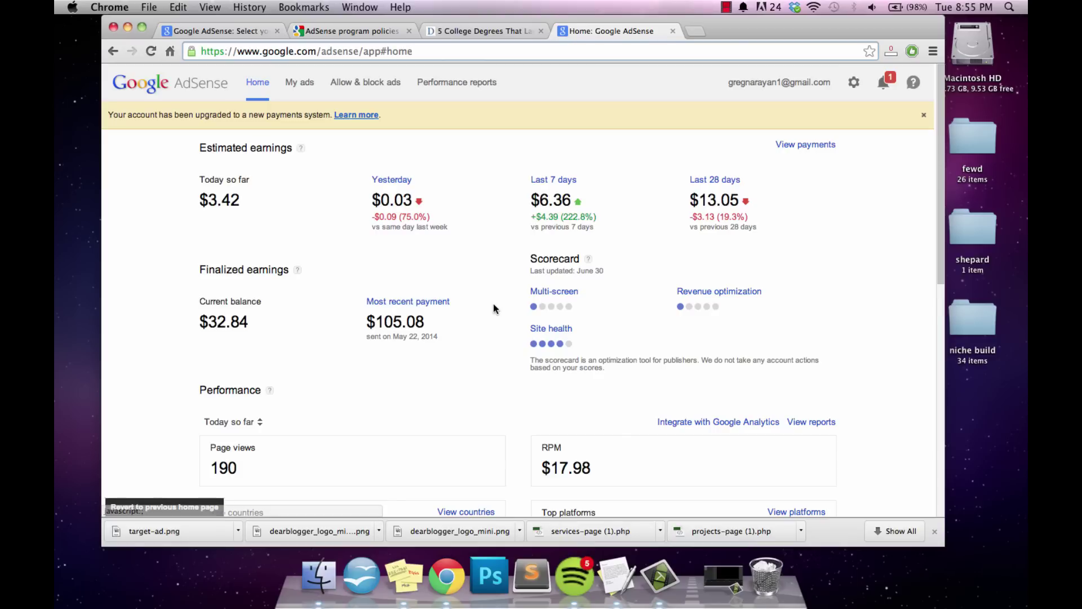
Look over the AdSense home dashboard and open the list of content ad units.
scroll(494, 308, down, 8)
scroll(493, 303, down, 1)
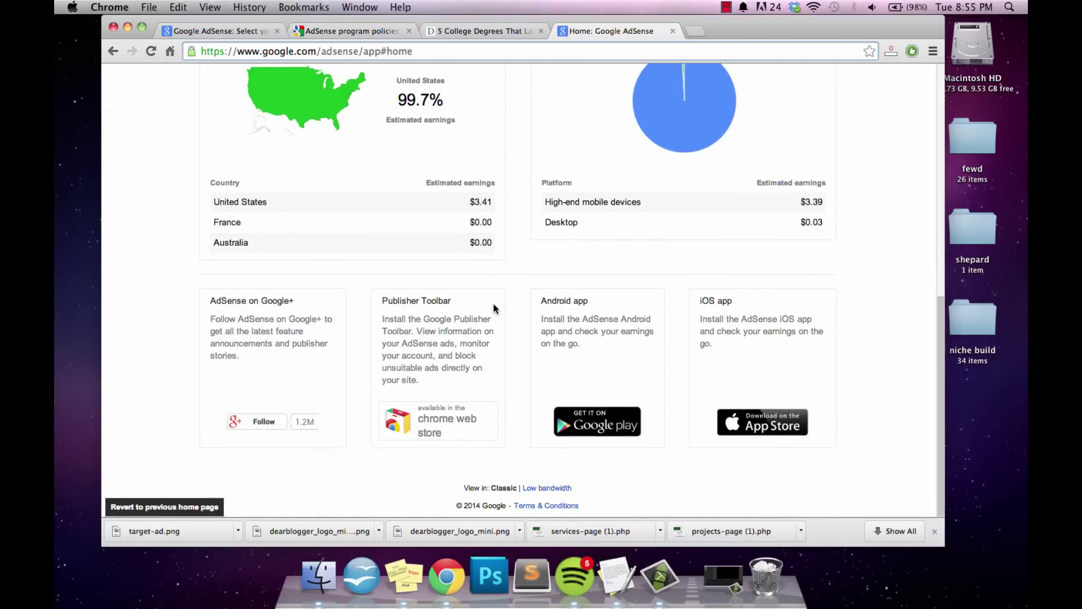
scroll(493, 304, up, 5)
scroll(492, 304, up, 4)
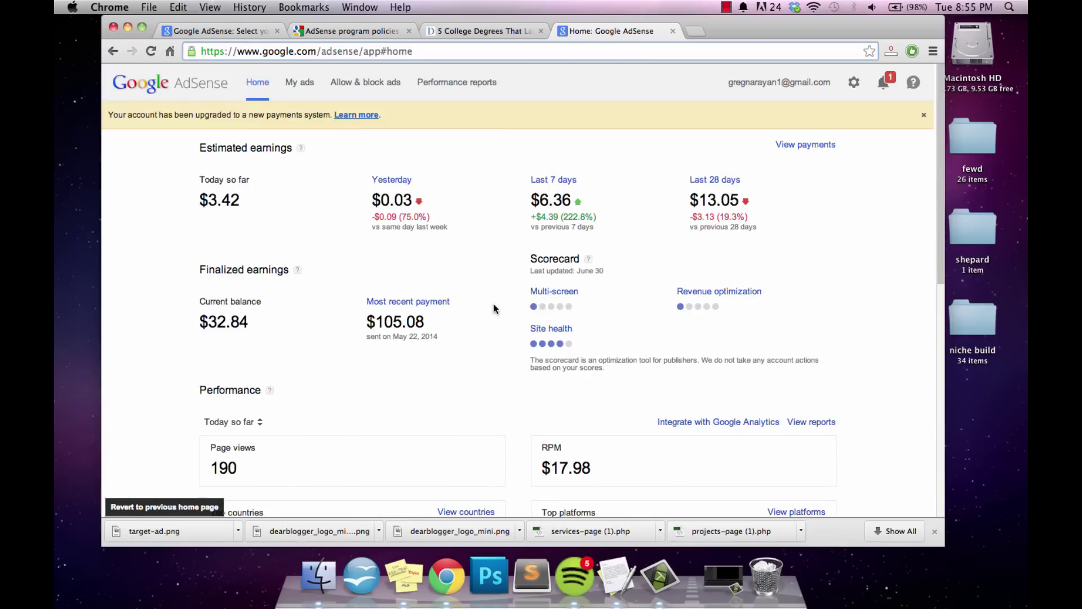
click(299, 86)
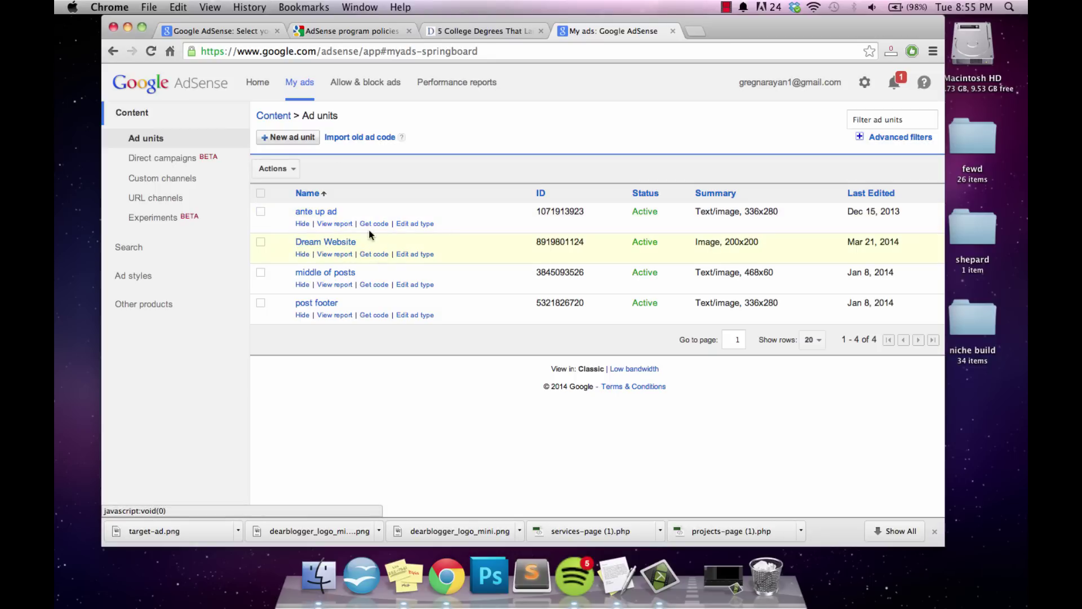
Start a new ad unit and name it "New ad".
click(290, 138)
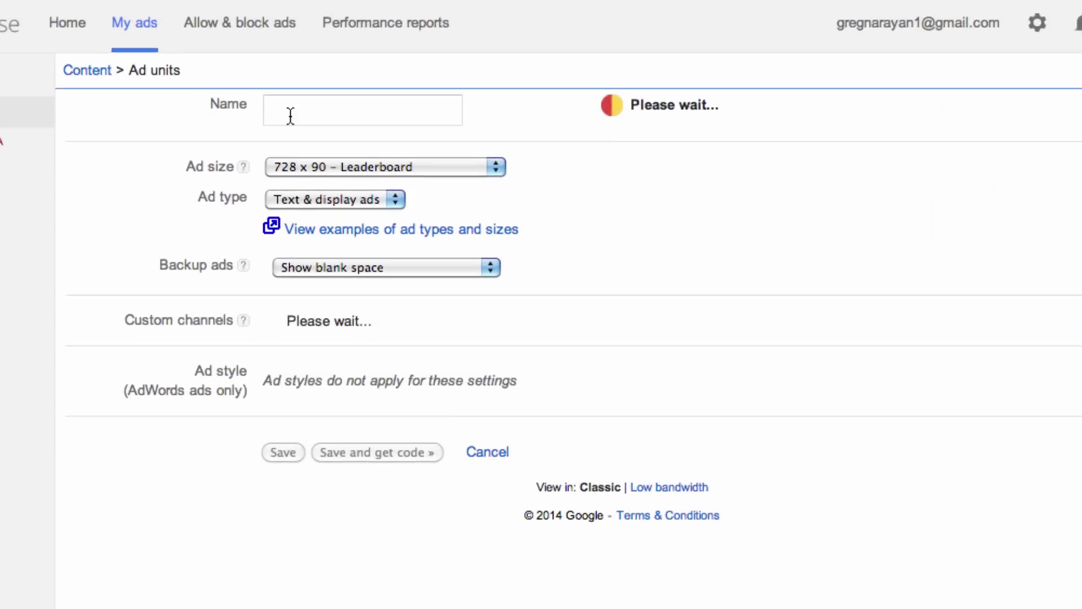
click(291, 115)
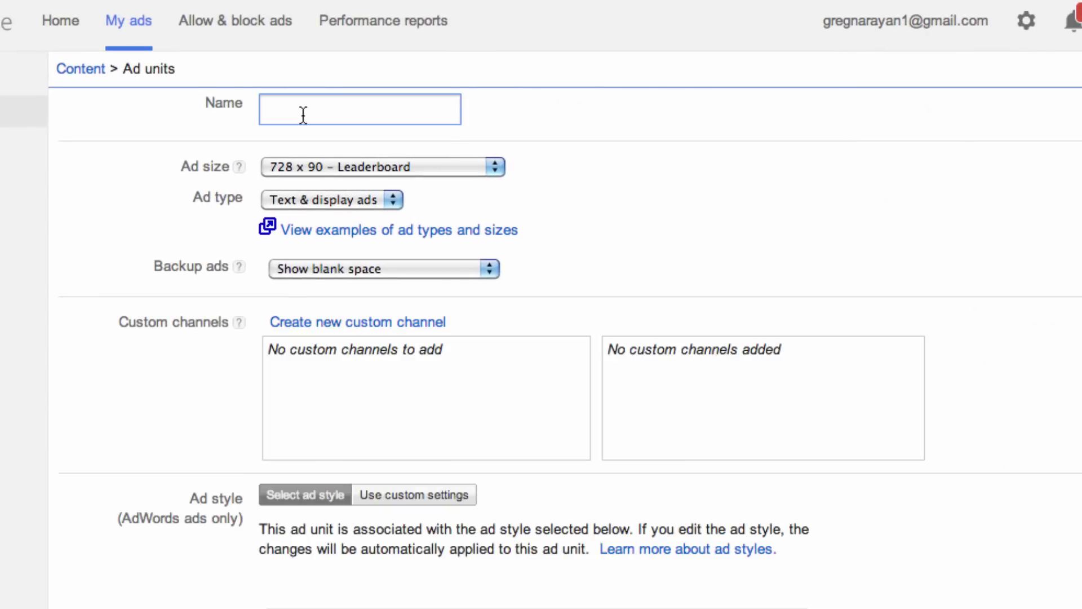
text(New ad)
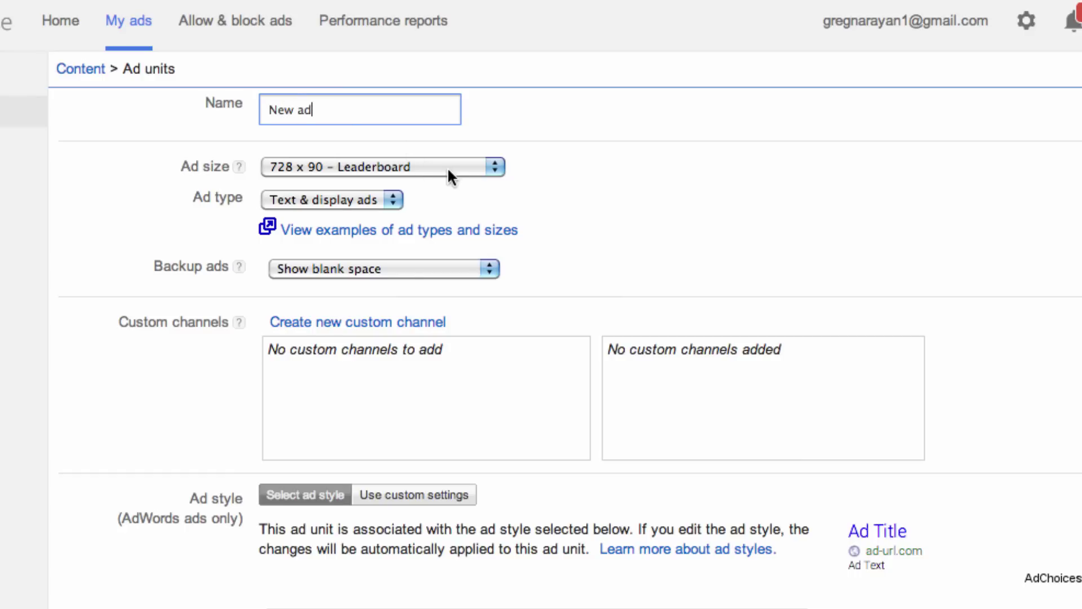
Check the available ad sizes and keep "Text & display ads" as the new unit's ad type.
click(448, 167)
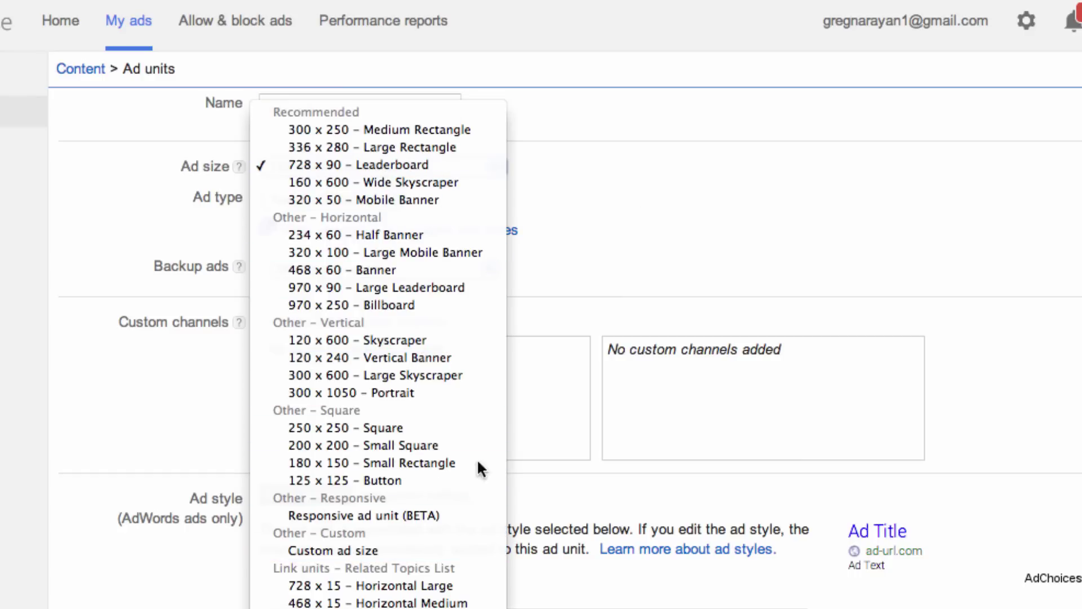
click(637, 179)
click(393, 198)
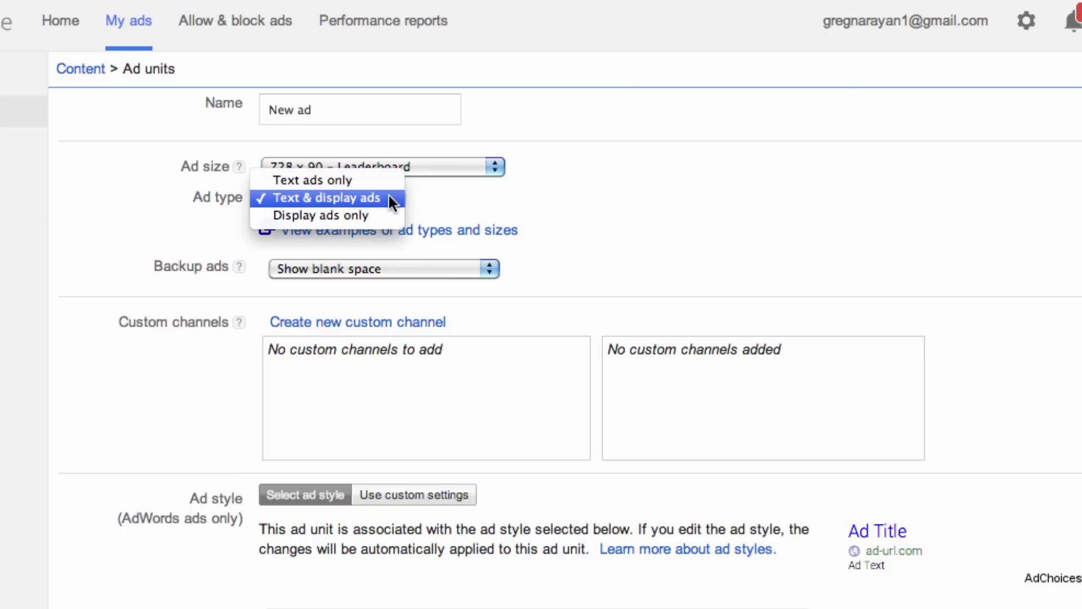
click(344, 197)
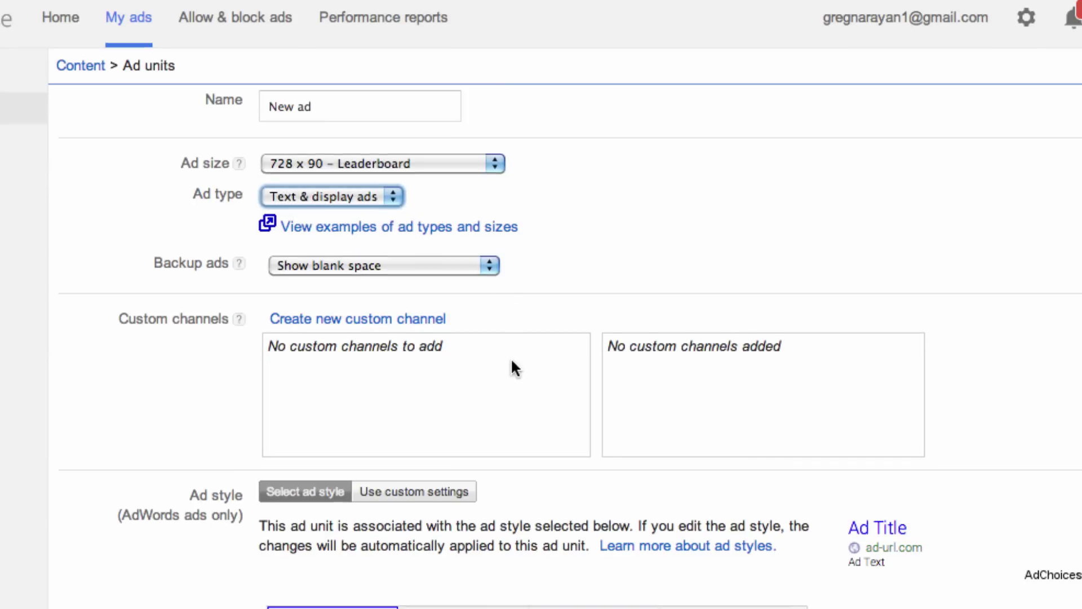
Preview the Classic grey and High-contrast black ad styles, reselect Google default, and return to the ad units list without saving.
scroll(511, 358, down, 4)
click(488, 427)
click(603, 430)
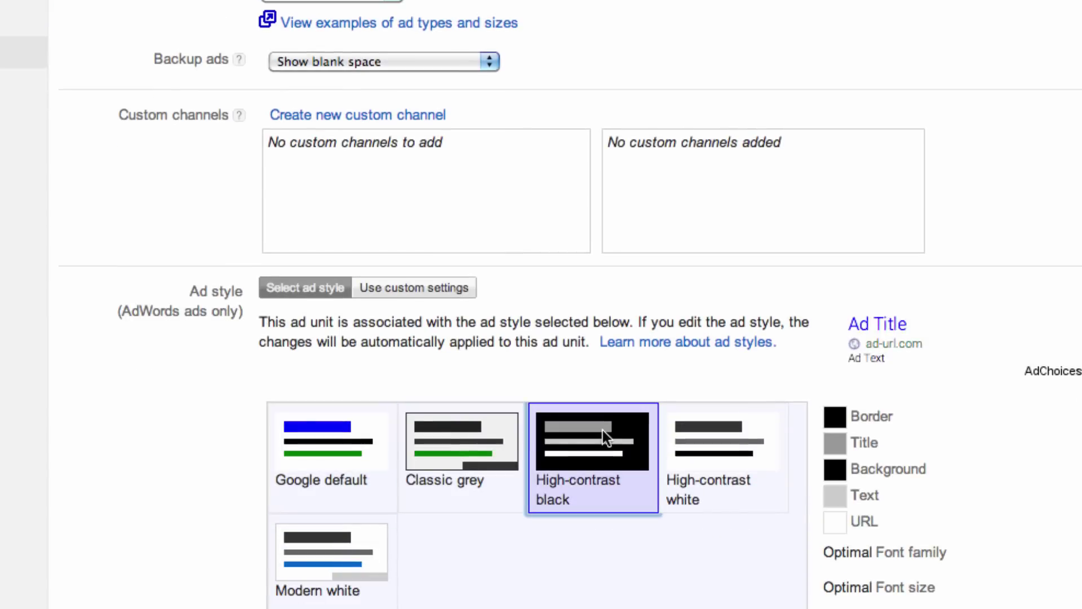
click(268, 440)
scroll(345, 460, down, 2)
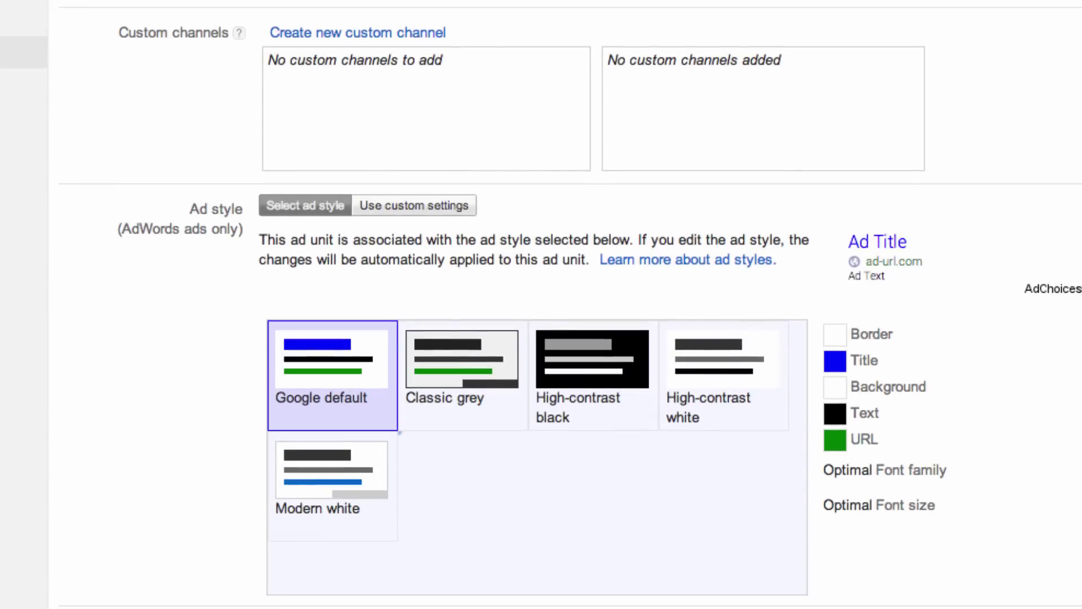
scroll(380, 566, up, 5)
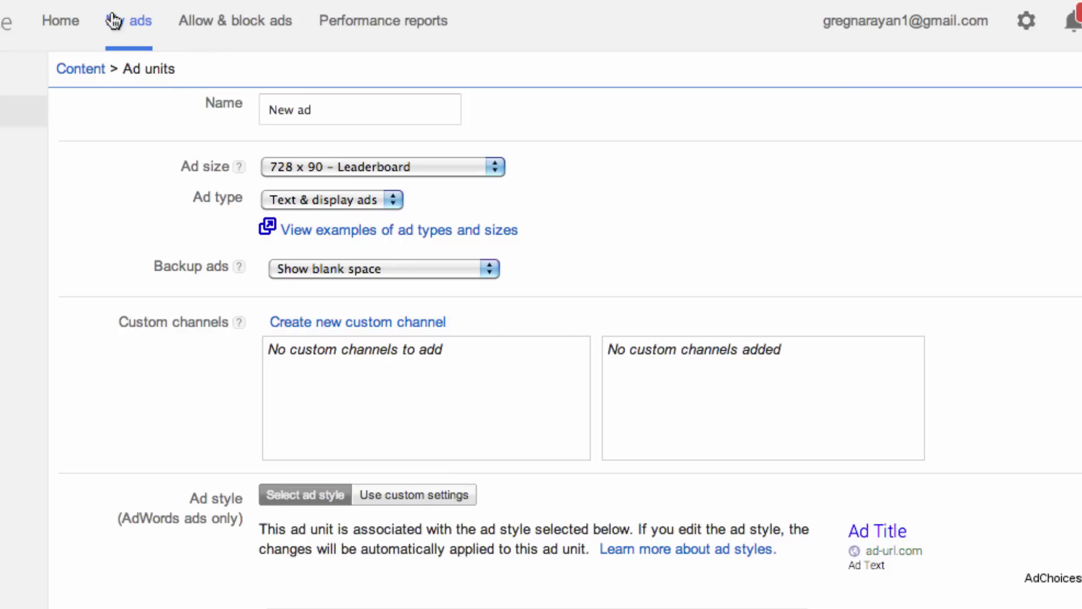
click(114, 22)
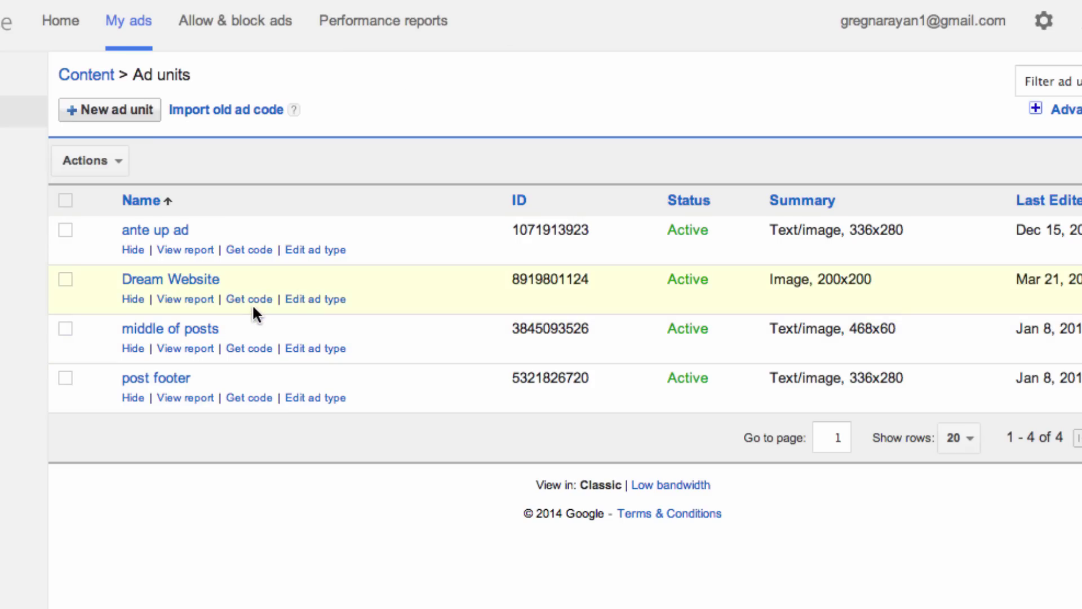
Copy the asynchronous ad code of the Dream Website ad unit and close the code dialog.
click(246, 299)
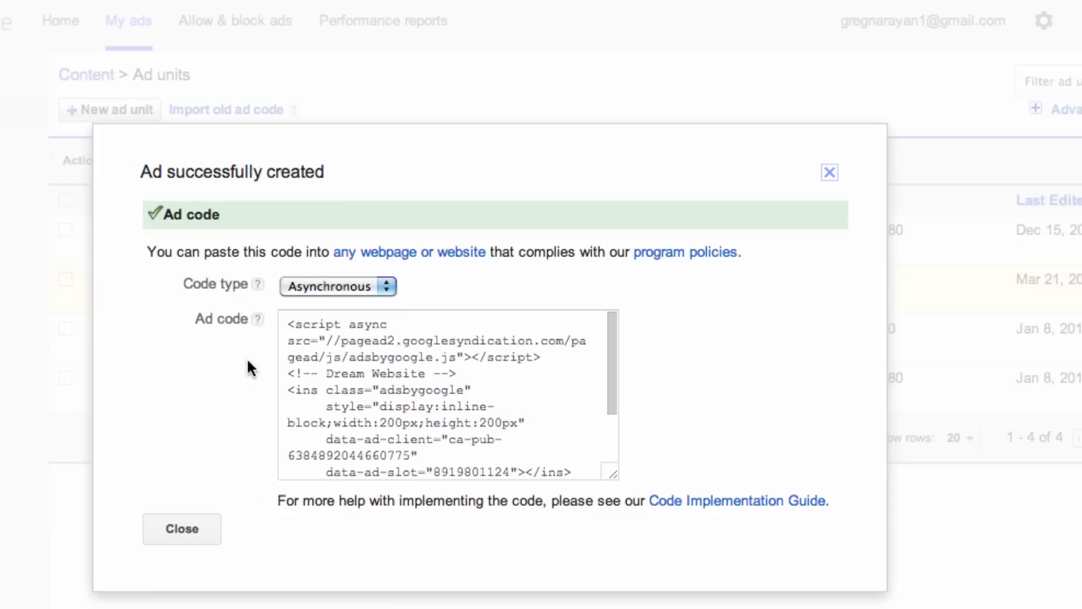
click(424, 389)
key(super+c)
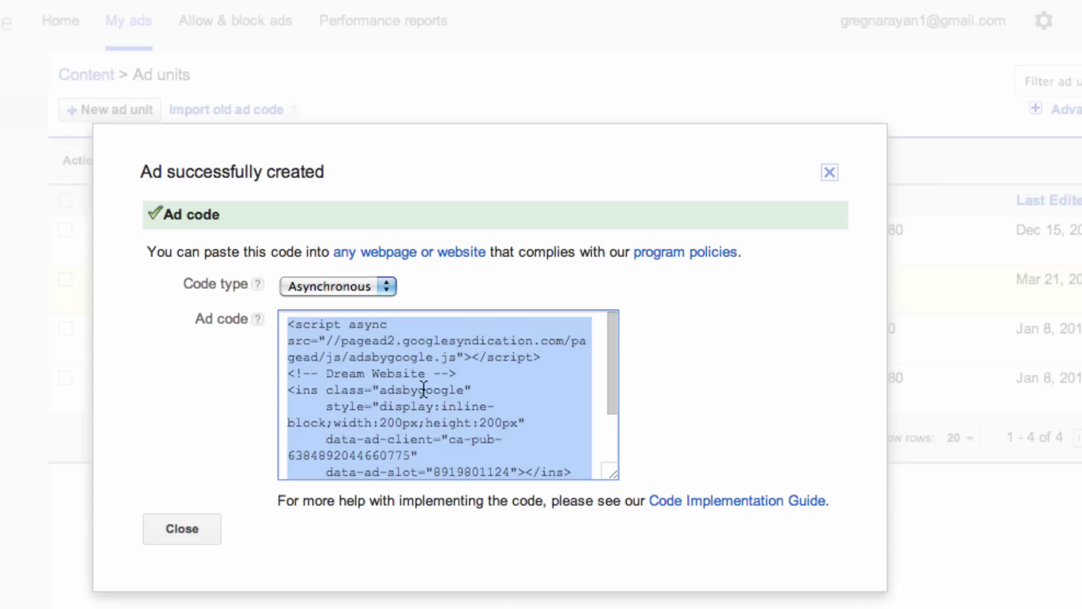
scroll(424, 389, down, 3)
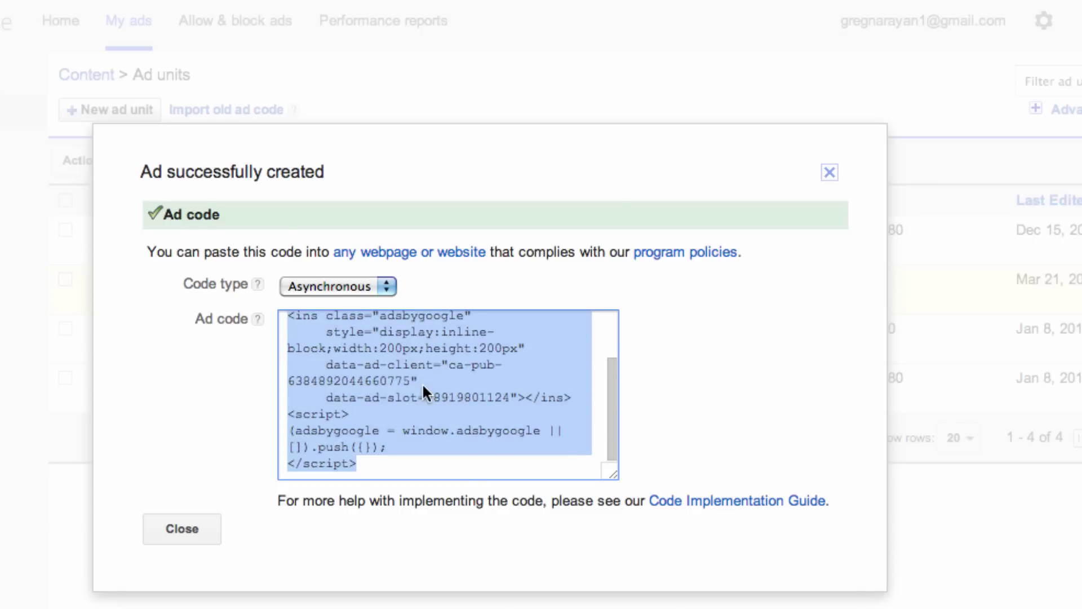
click(181, 536)
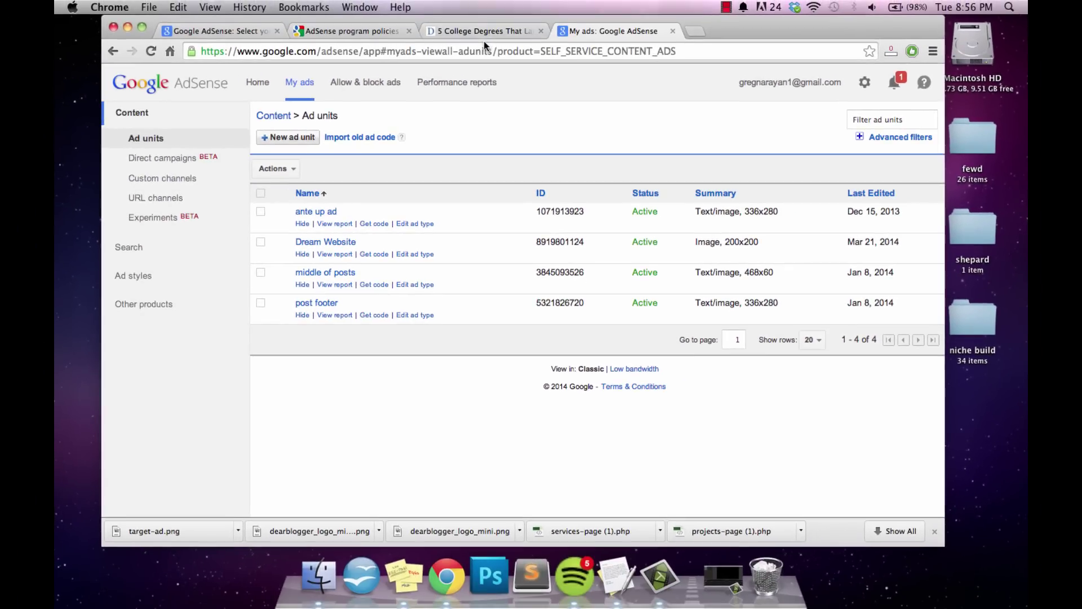
Switch to the Honest College site and open its WordPress widgets page.
click(473, 29)
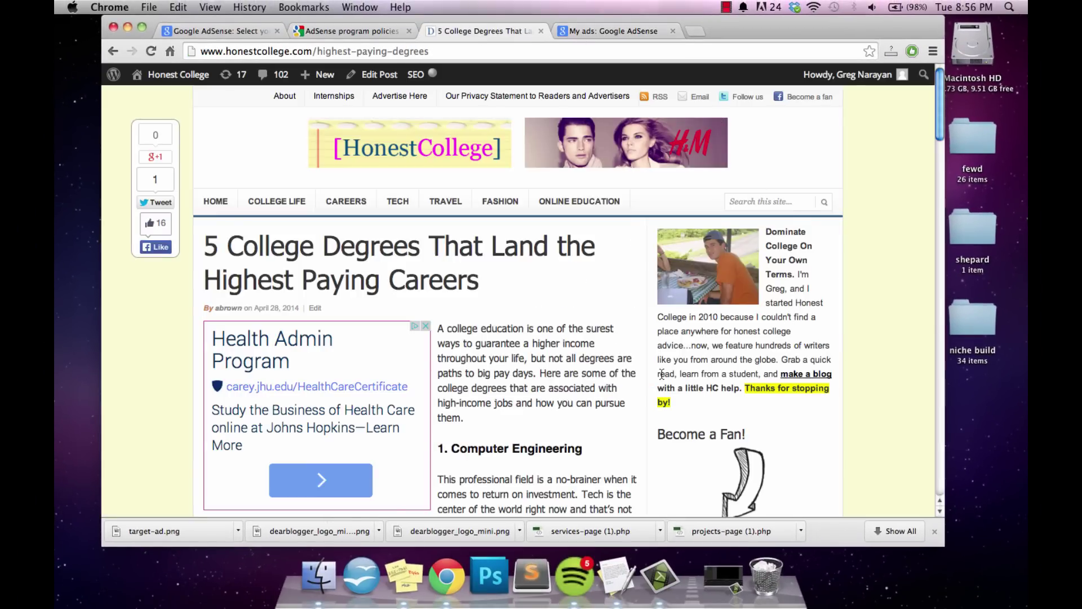
mouse_move(177, 78)
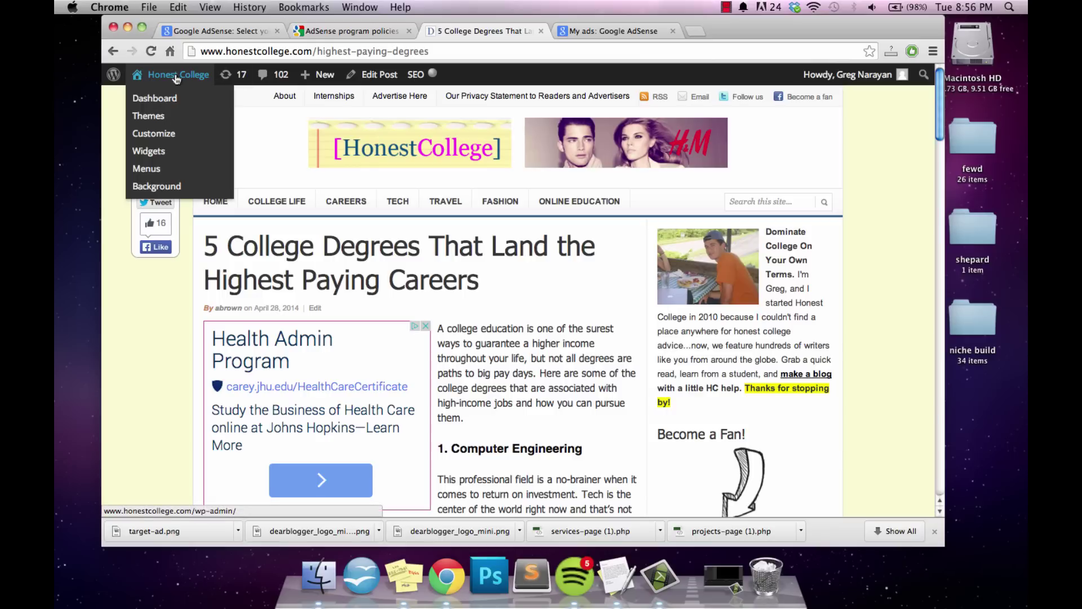
click(163, 152)
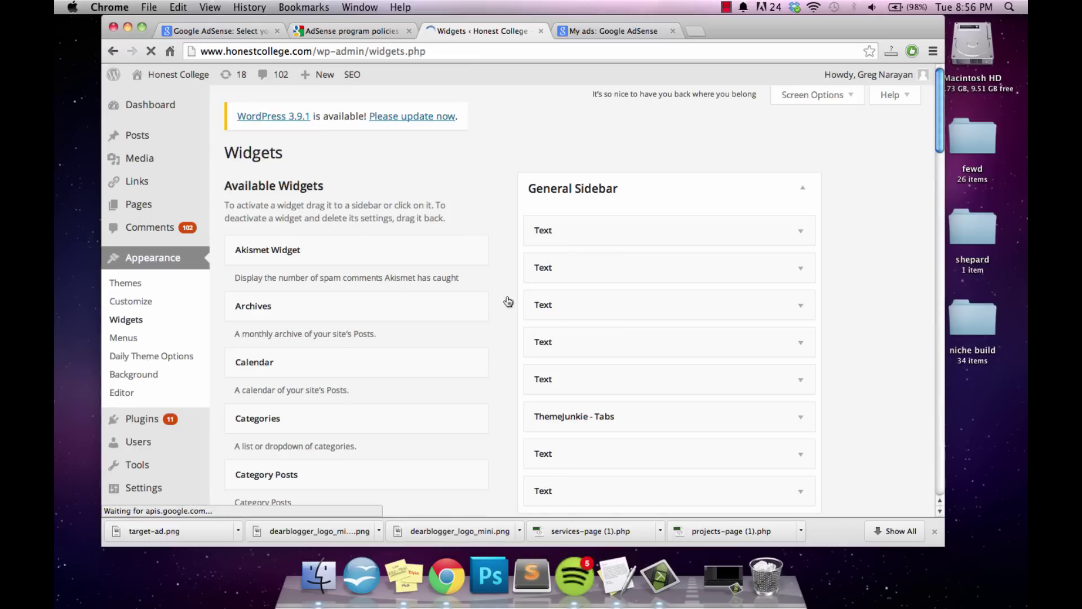
Add a Text widget to the General Sidebar.
scroll(509, 302, down, 10)
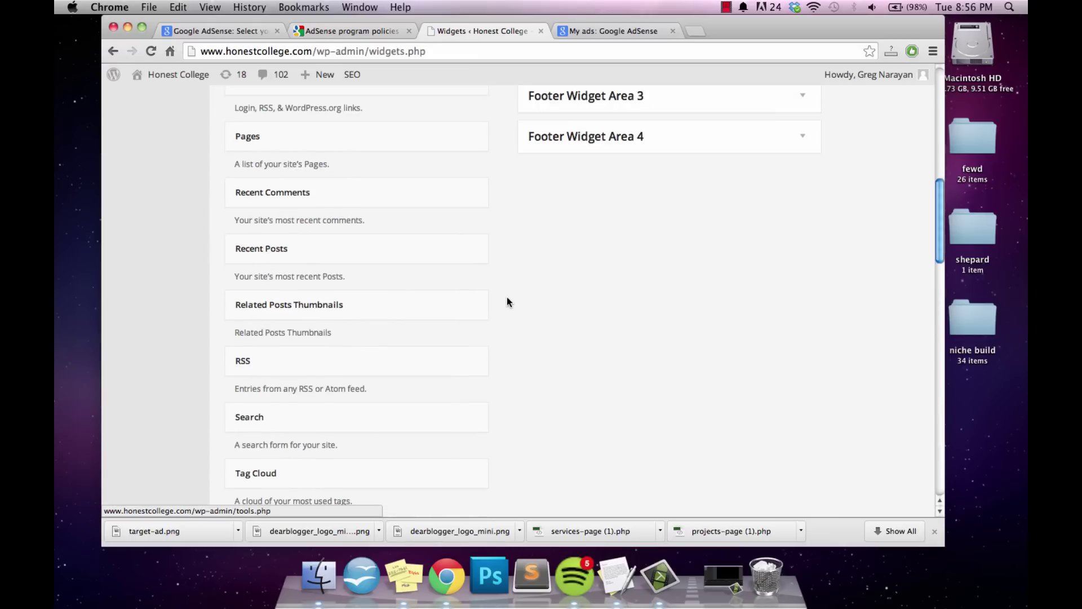
scroll(507, 302, down, 8)
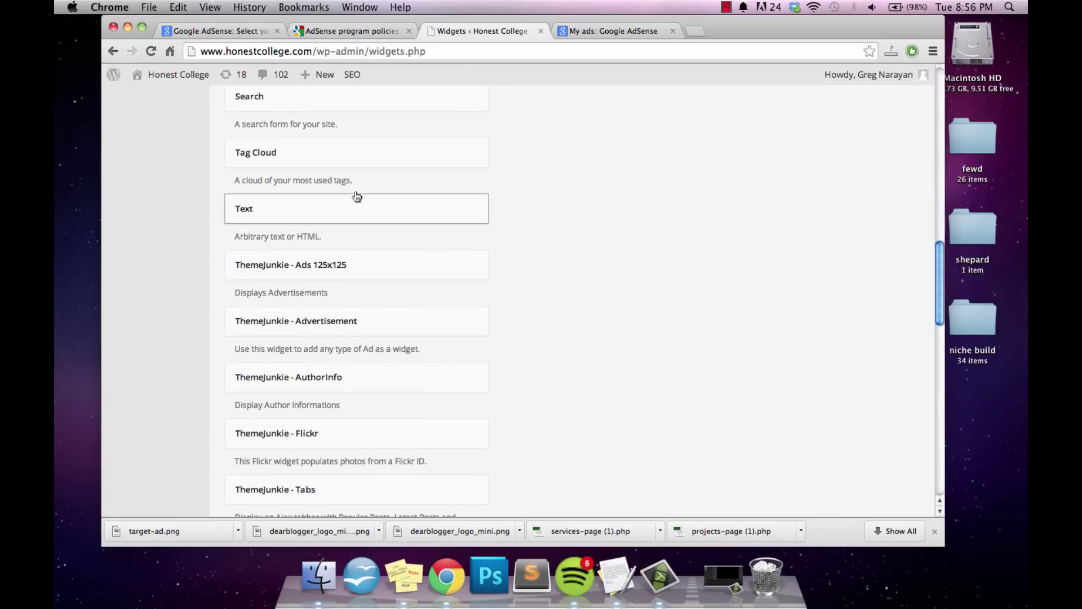
click(355, 209)
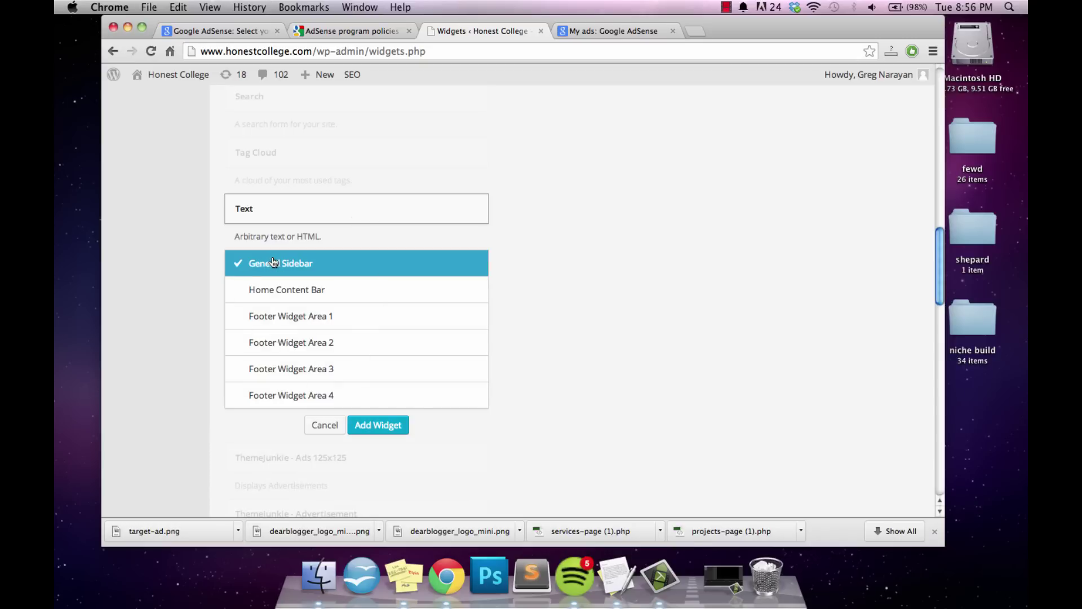
click(382, 424)
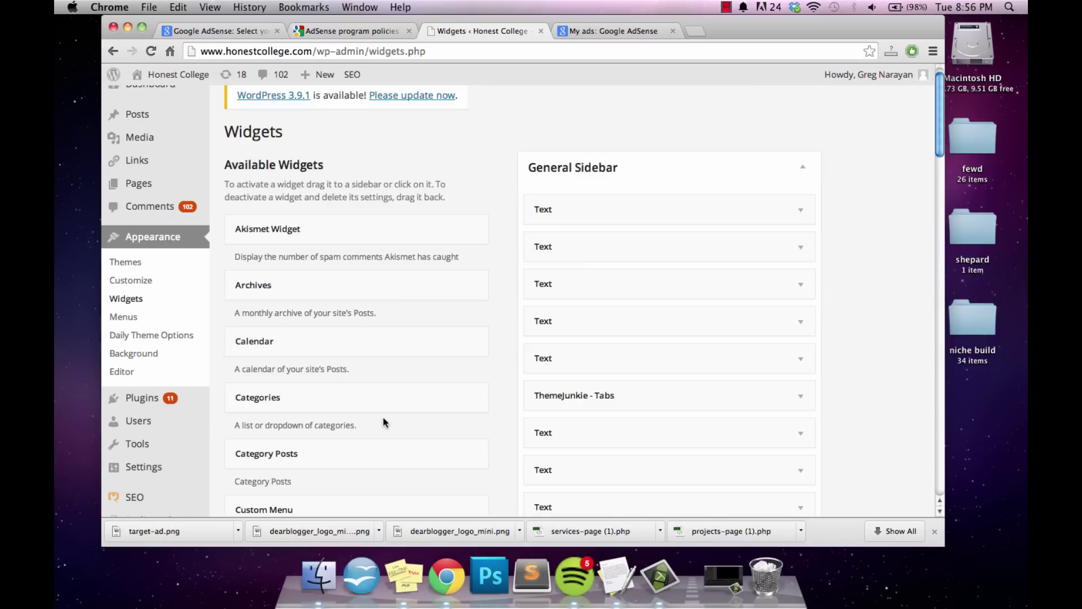
Paste the copied Dream Website ad code into the content of the new, empty Text widget.
scroll(851, 364, down, 5)
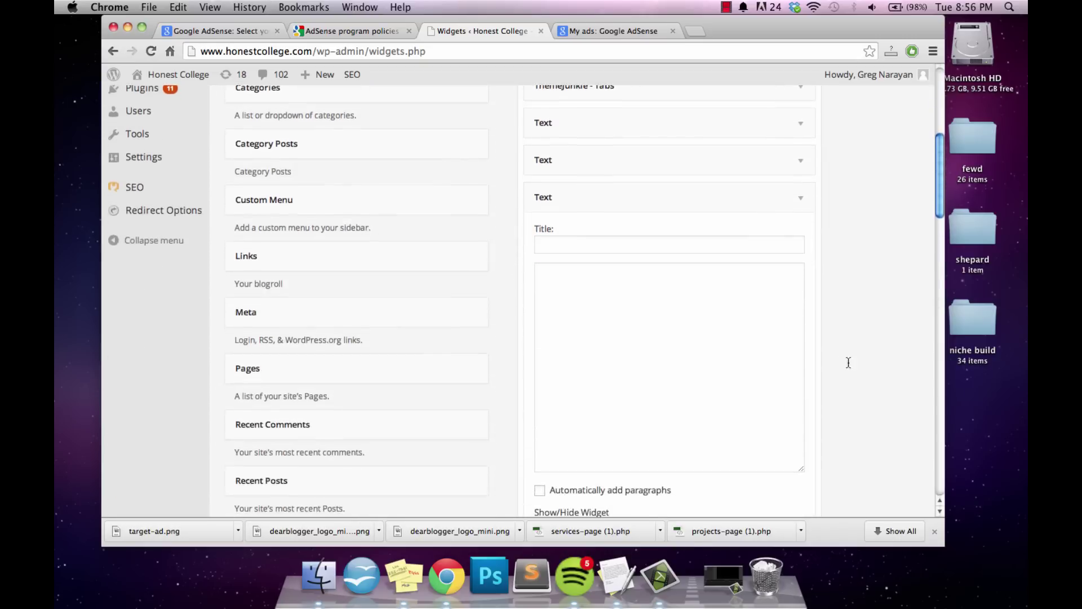
click(699, 314)
key(super+v)
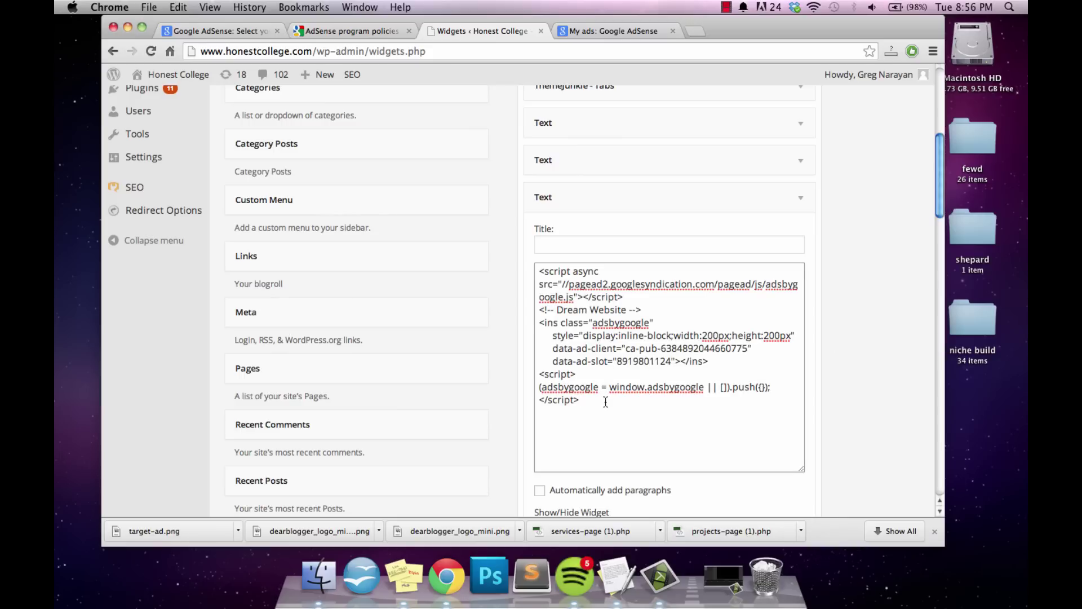
Retype the end of the ad code's closing </script> tag and collapse the Text widget.
key(BackSpace)
key(BackSpace)
text(t>)
scroll(844, 283, down, 3)
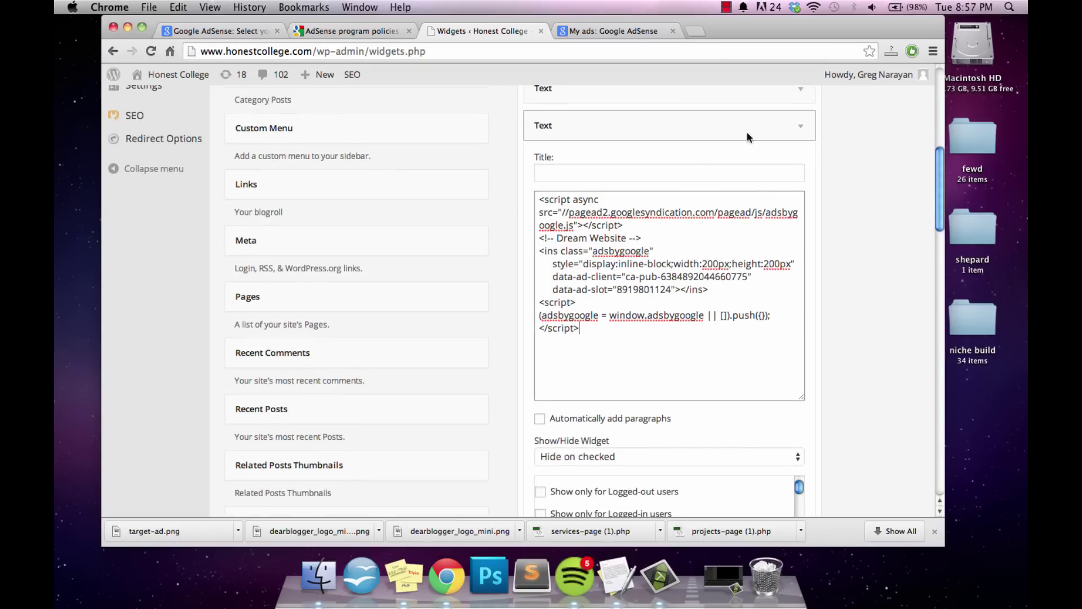
click(743, 116)
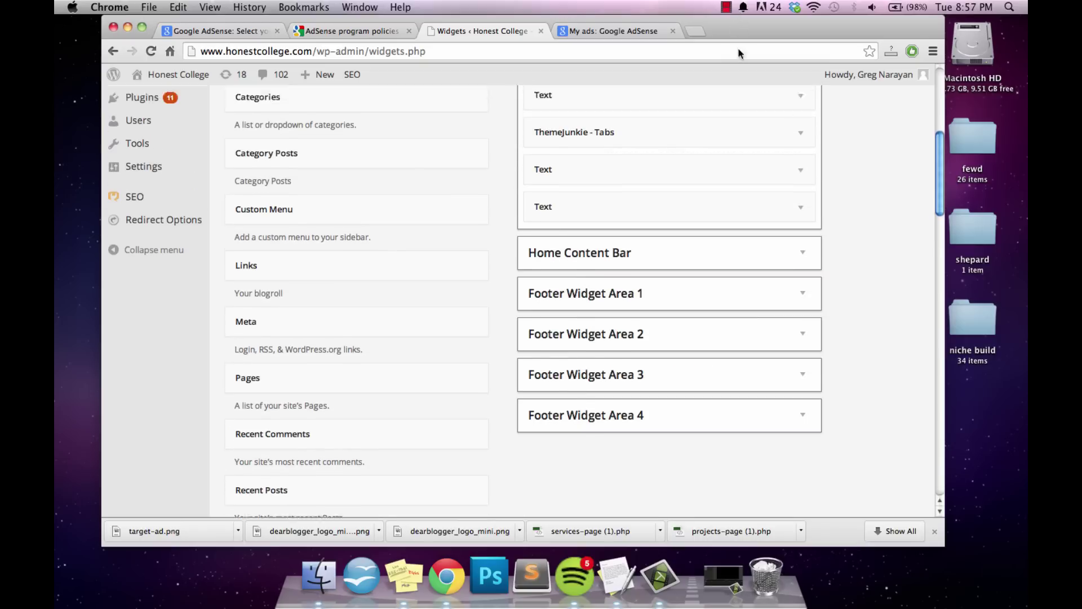
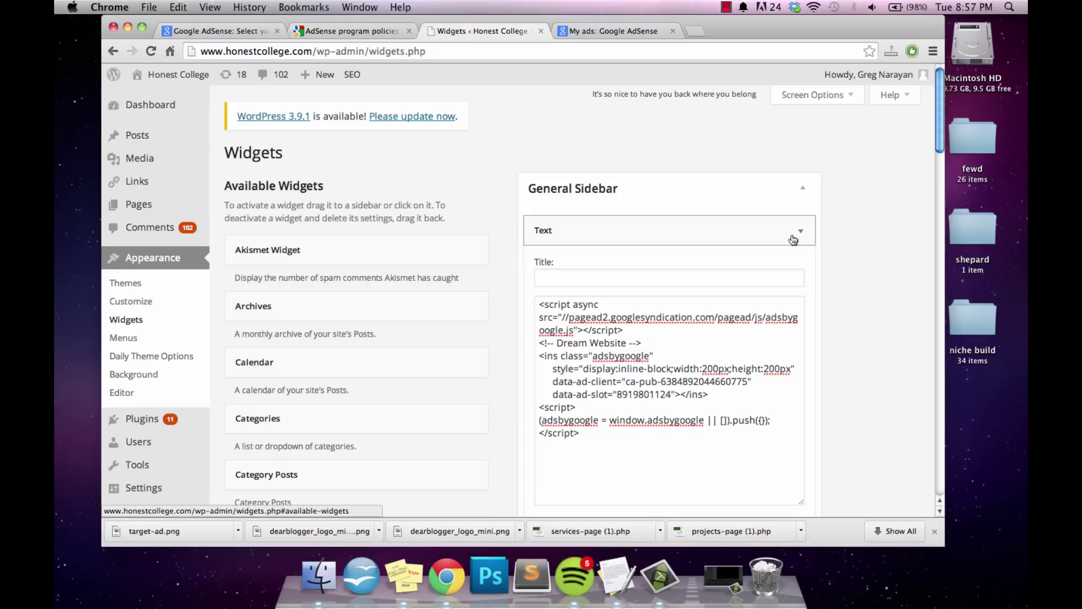
Save the Text widget containing the Dream Website ad code in the General Sidebar and collapse it.
scroll(797, 237, down, 5)
click(790, 458)
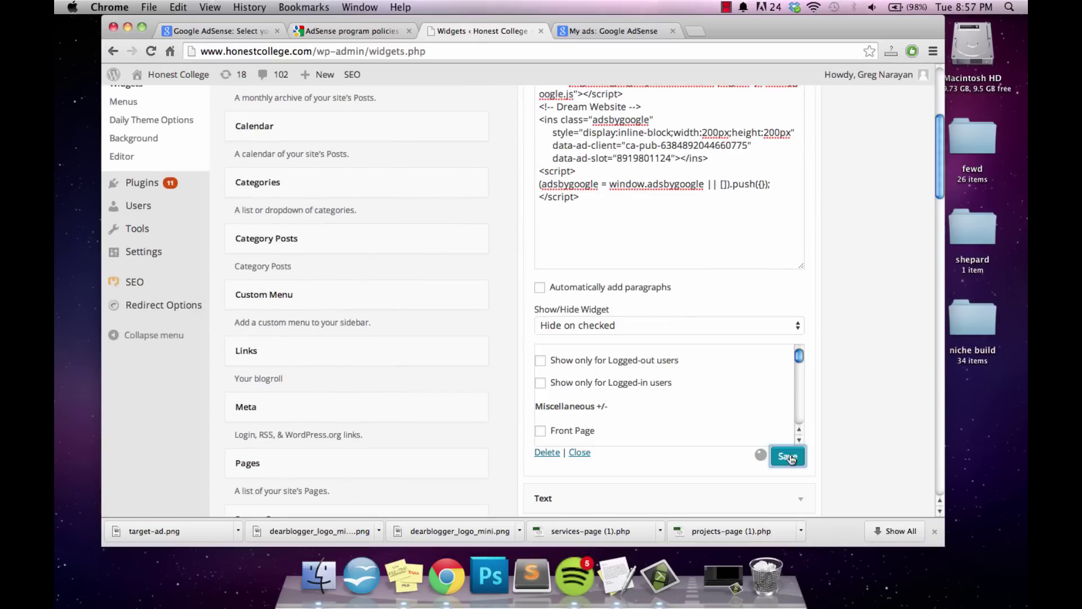
scroll(842, 387, up, 5)
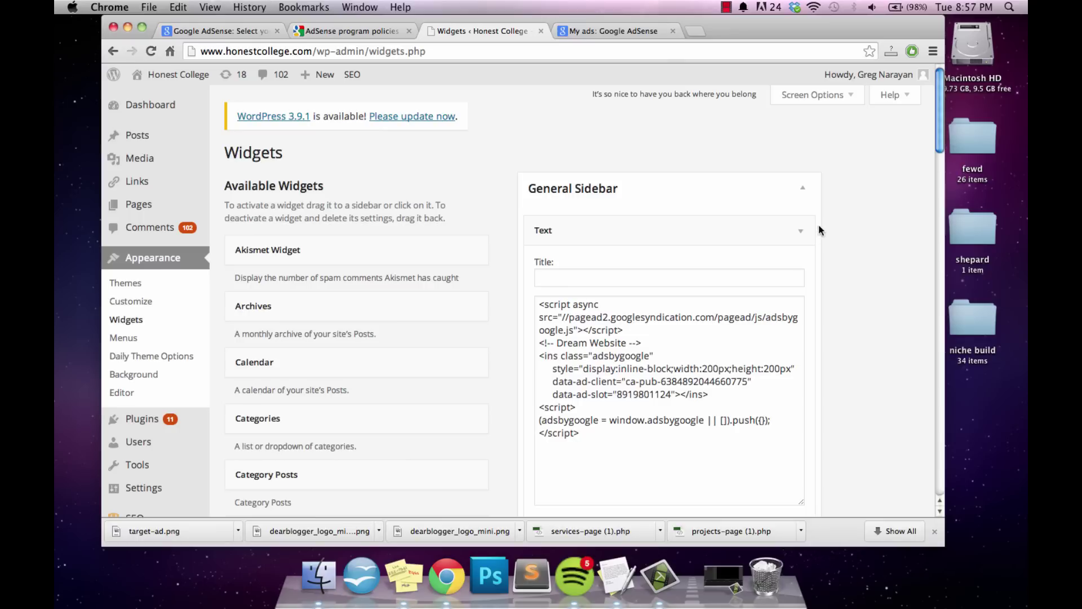
click(799, 236)
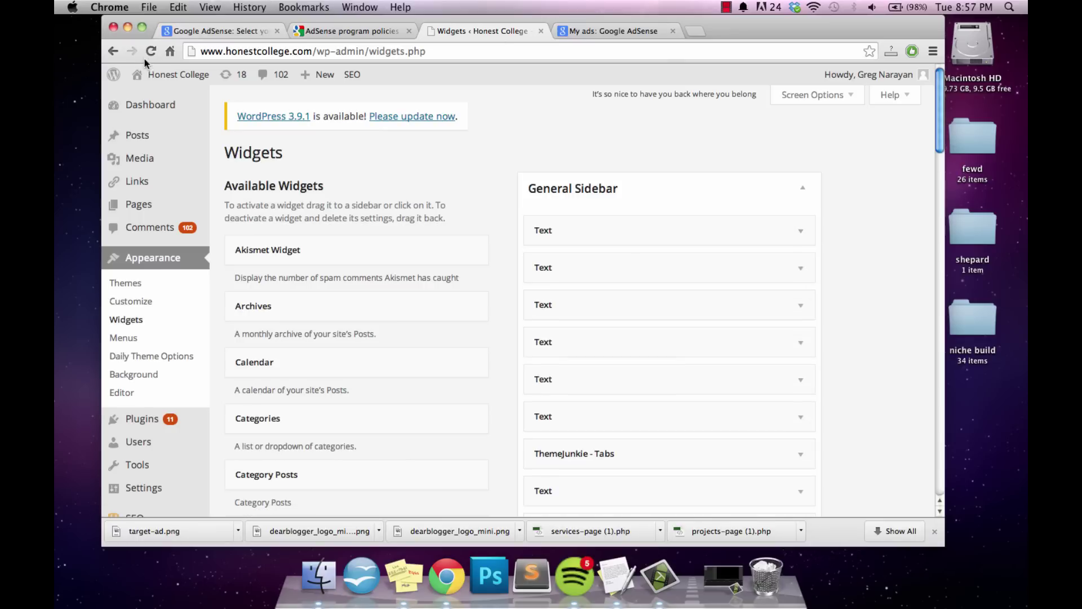
View the live Honest College site and check the sidebar ad on its home, Online Education, Fashion, Travel and Tech pages.
click(174, 76)
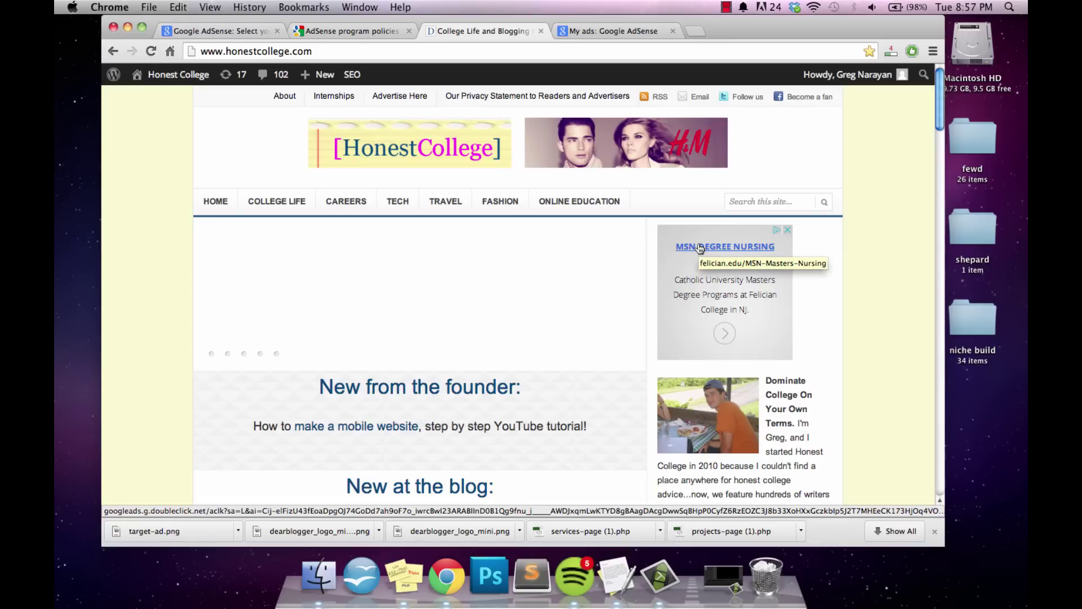
click(740, 203)
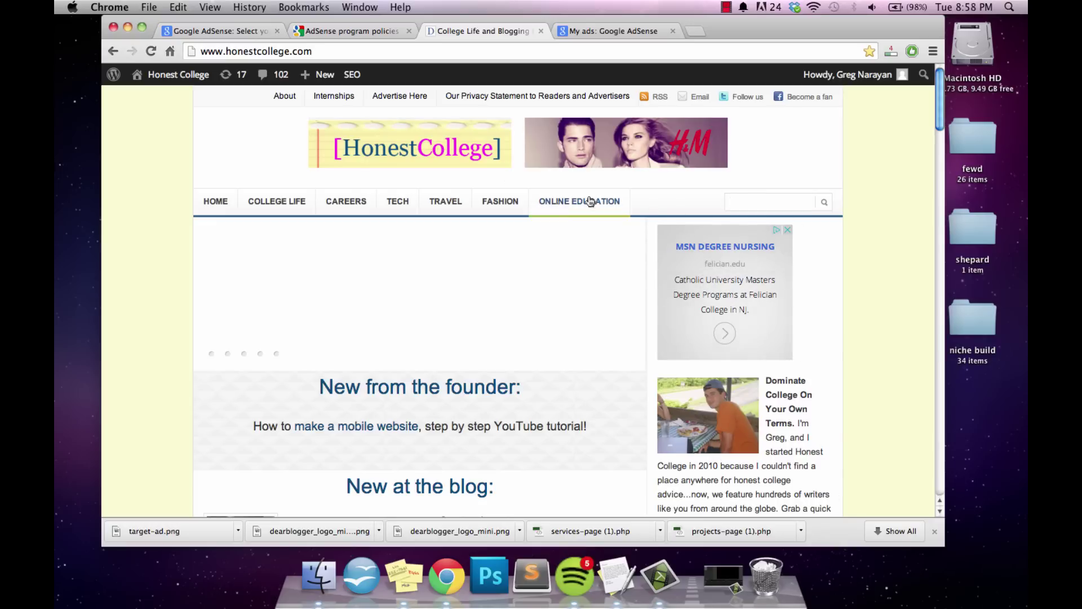
click(567, 214)
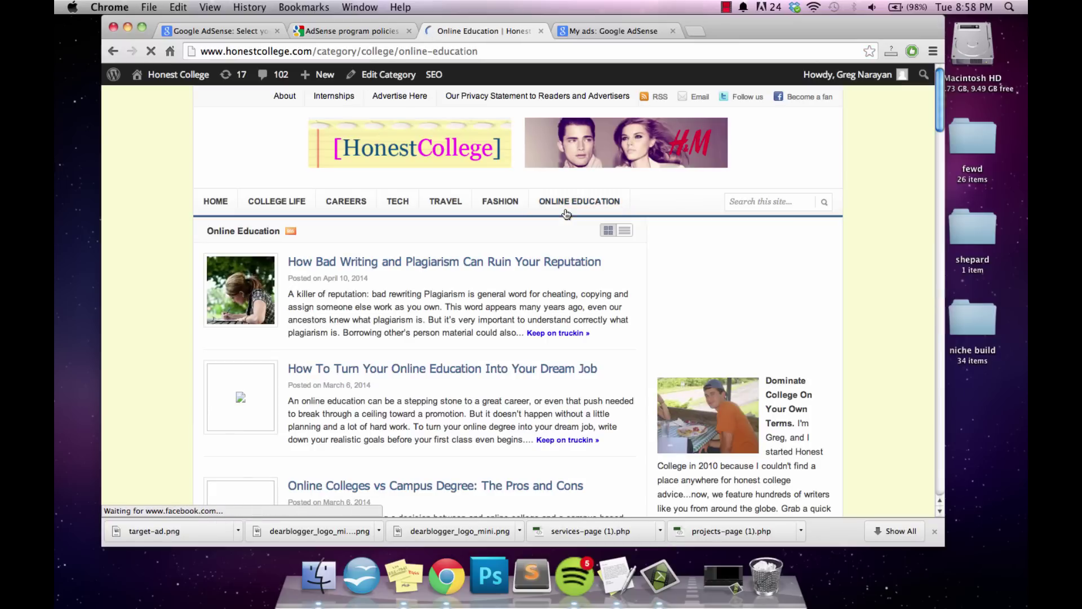
click(501, 203)
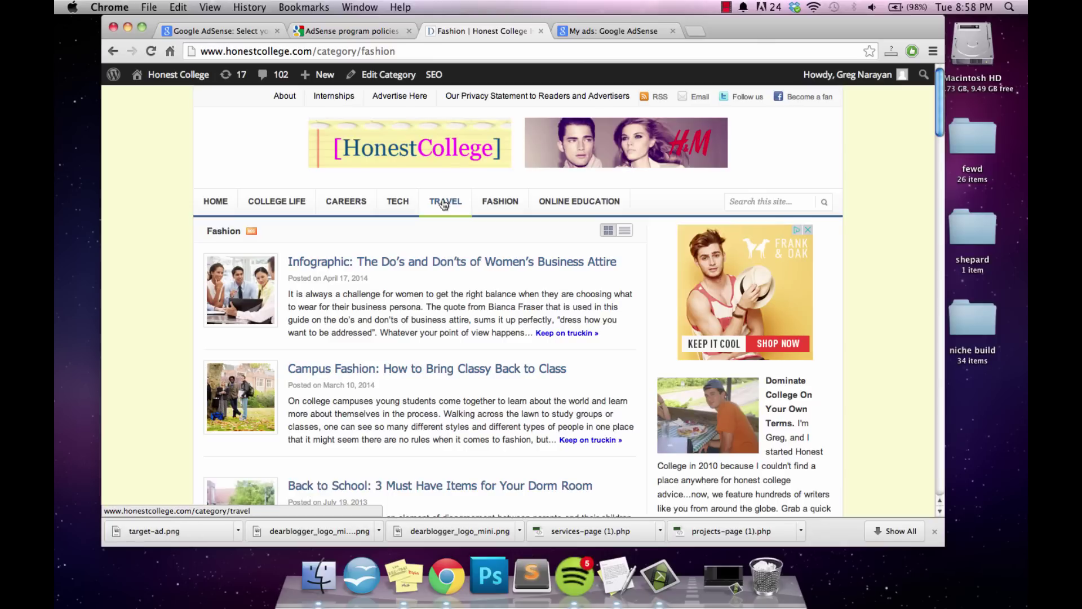
click(444, 204)
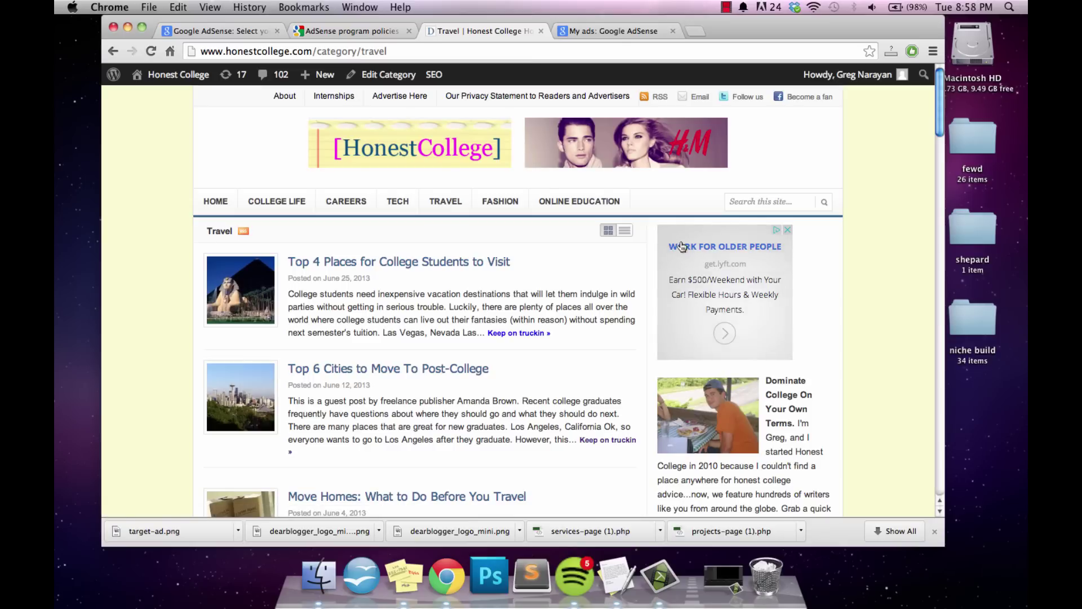
click(395, 203)
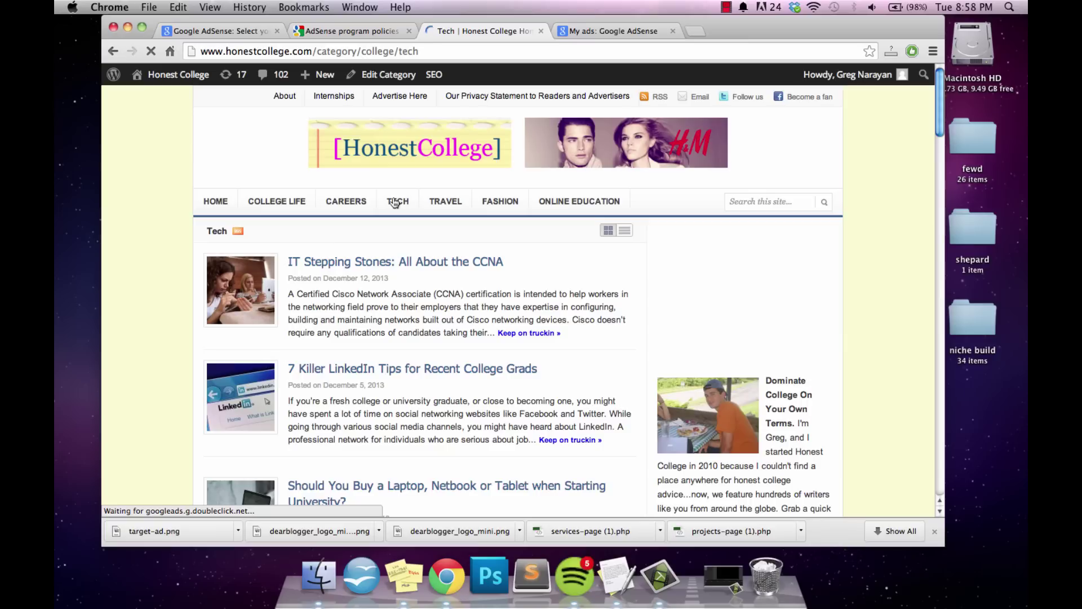
mouse_move(344, 205)
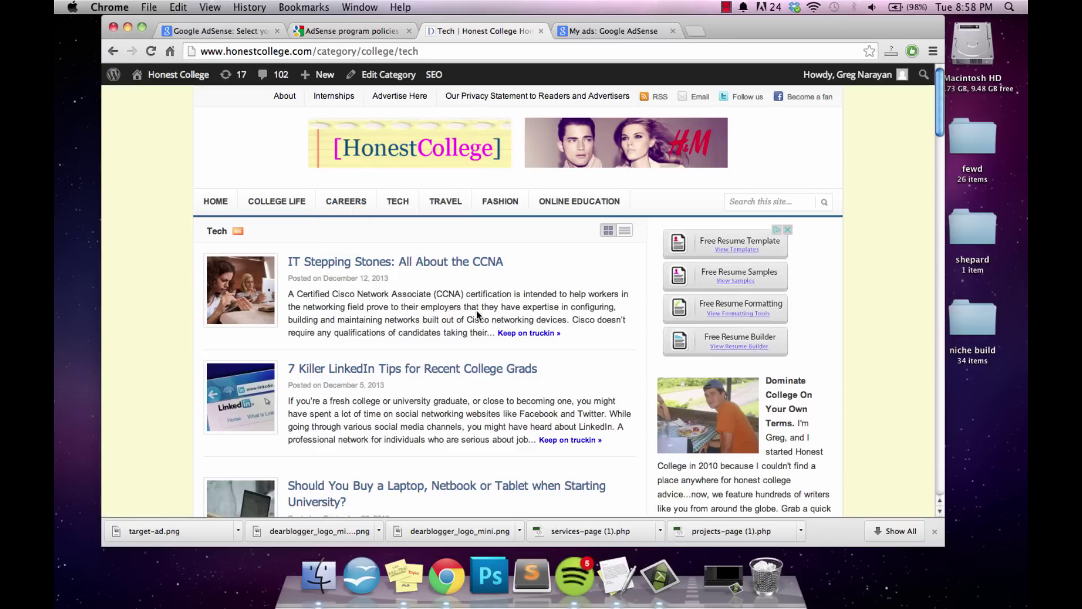
drag(485, 320, 428, 324)
click(427, 324)
double_click(472, 322)
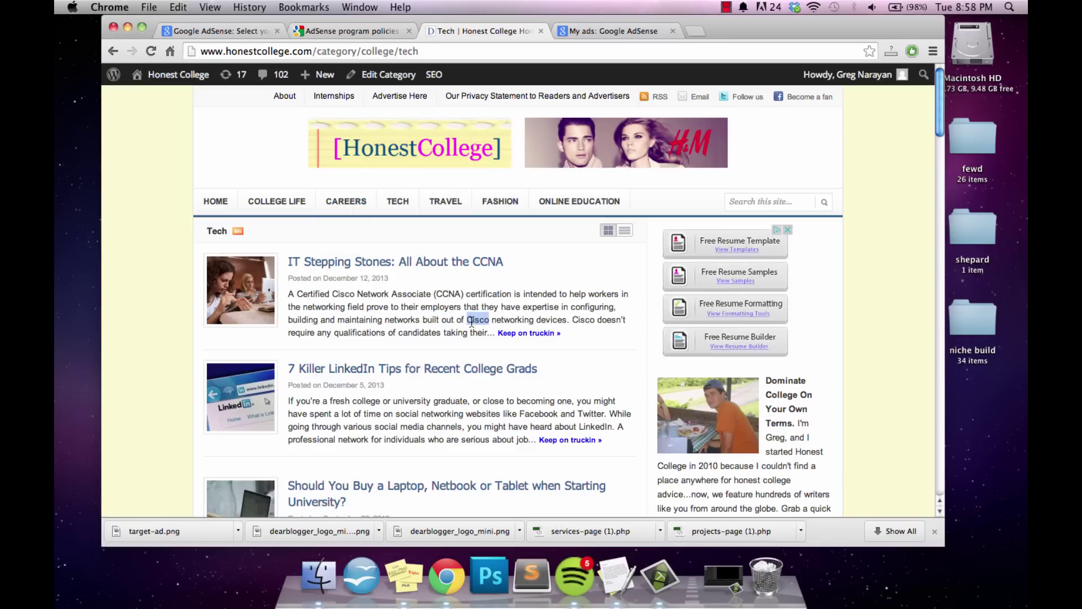
double_click(430, 319)
click(472, 320)
Open the post "Should You Buy a Laptop, Netbook or Tablet when Starting University?" and examine the ads in its content and sidebar.
click(428, 486)
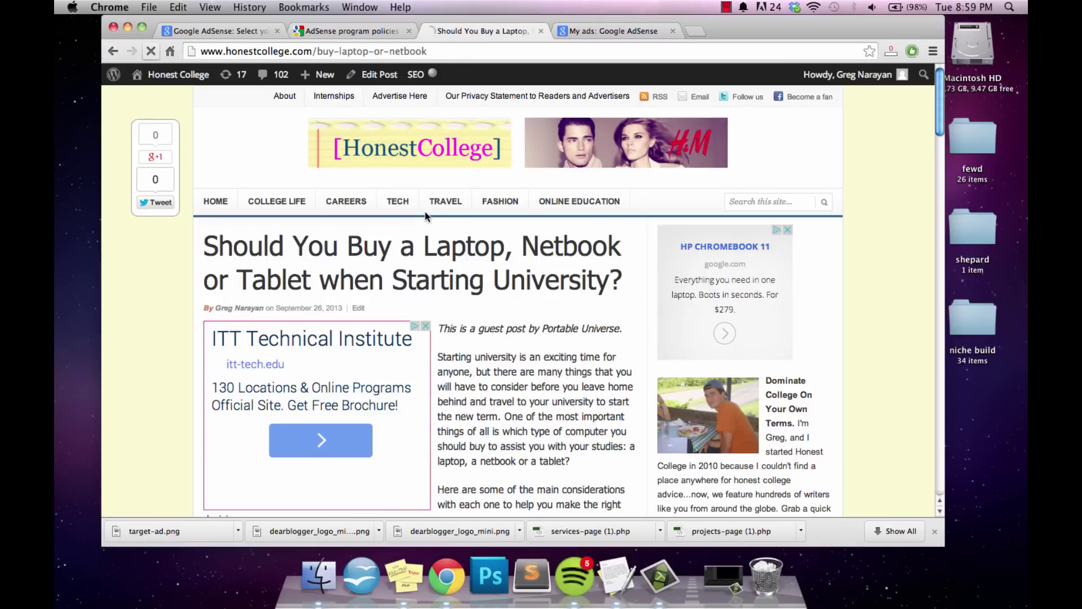
scroll(507, 319, down, 3)
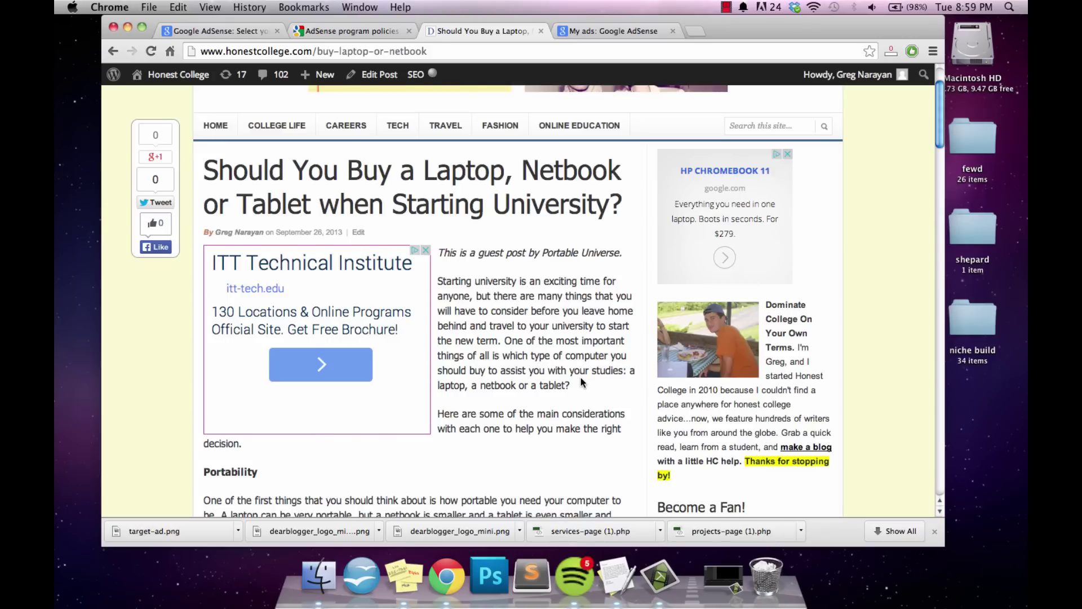
scroll(582, 383, up, 3)
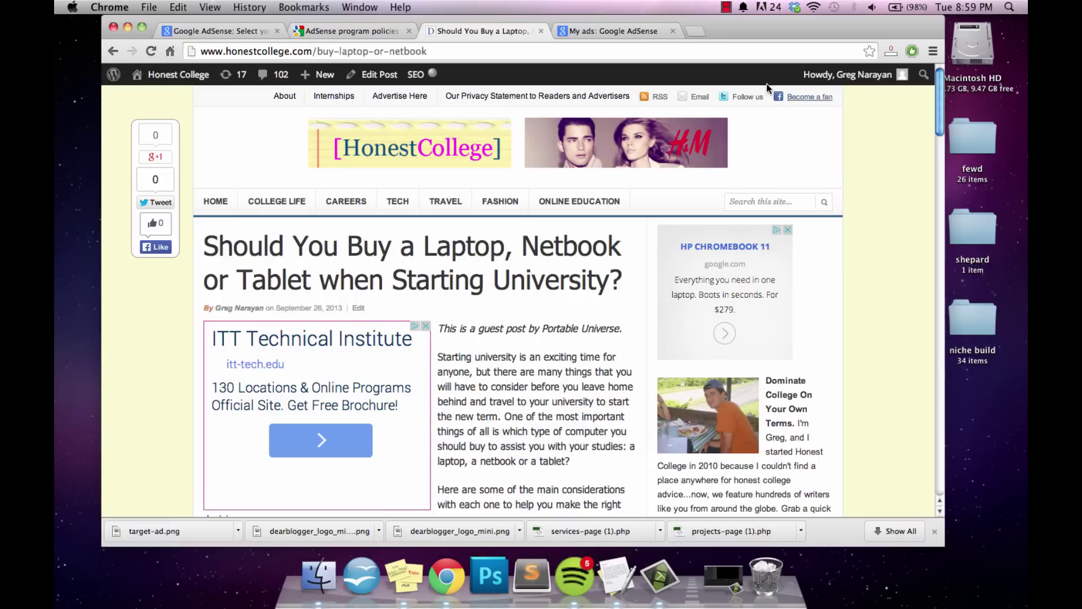
scroll(583, 303, down, 2)
scroll(583, 304, down, 1)
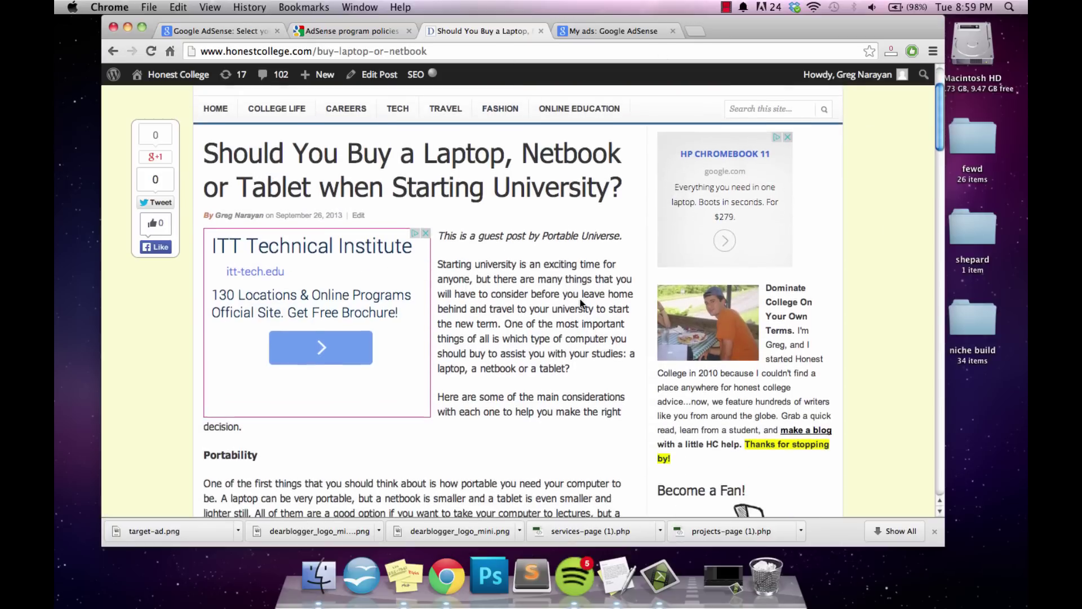
scroll(582, 303, up, 3)
scroll(506, 397, down, 10)
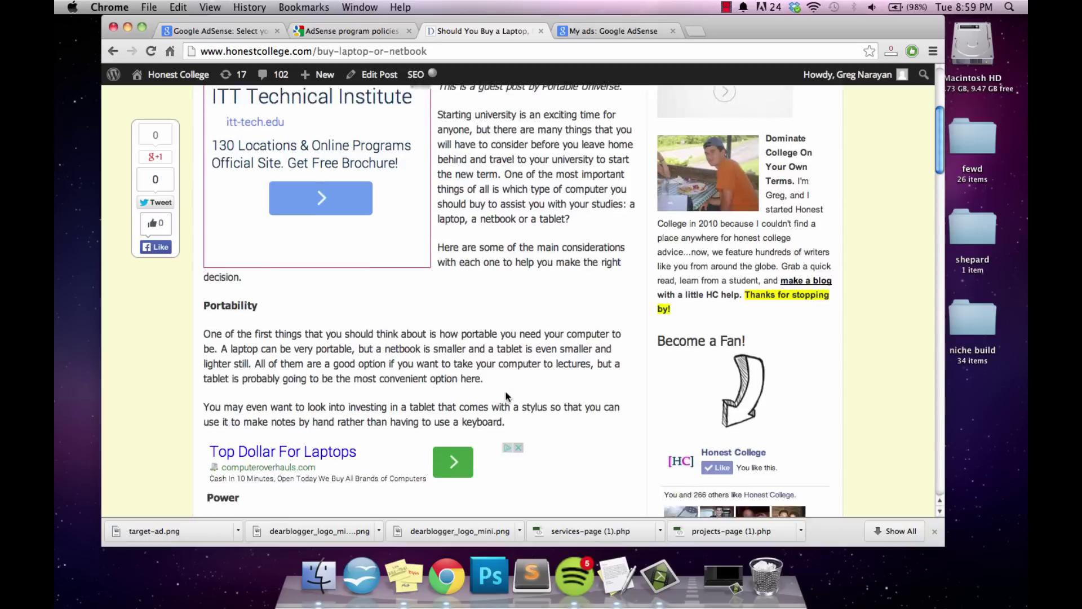
scroll(505, 397, up, 10)
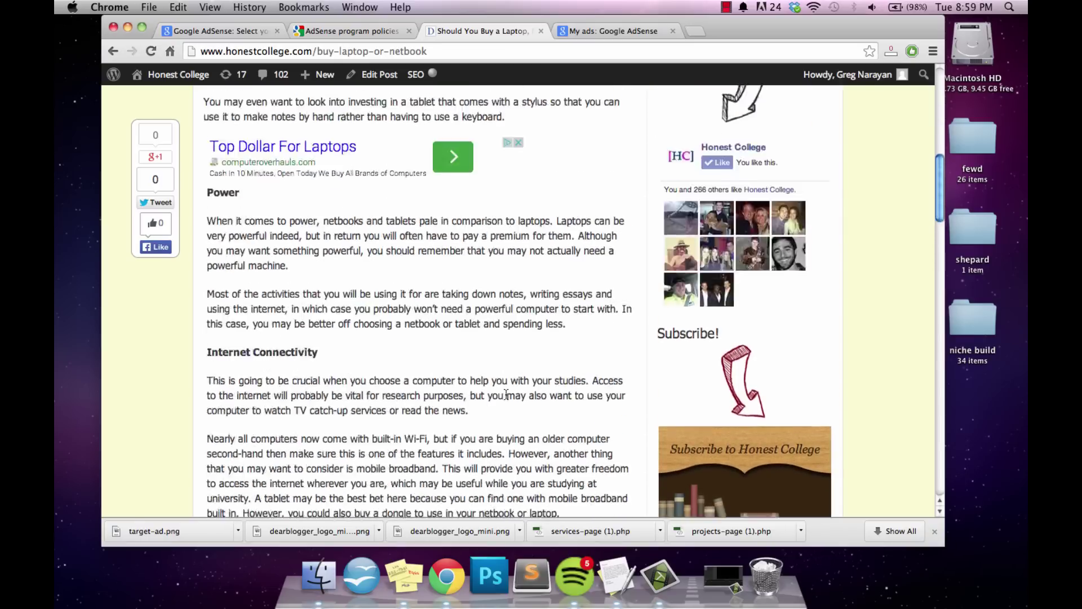
scroll(526, 364, down, 2)
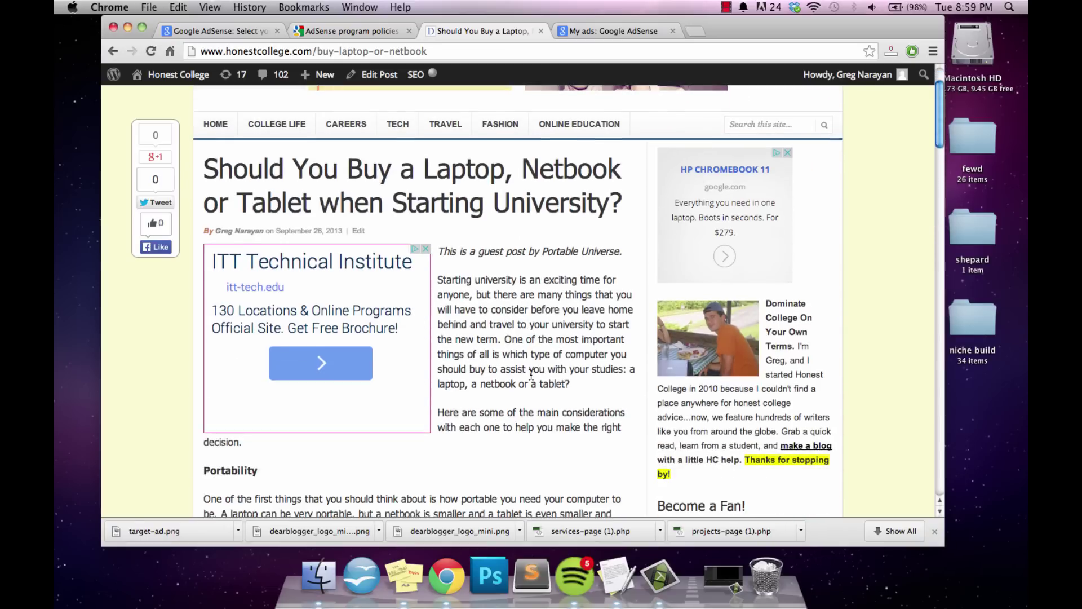
scroll(526, 364, up, 2)
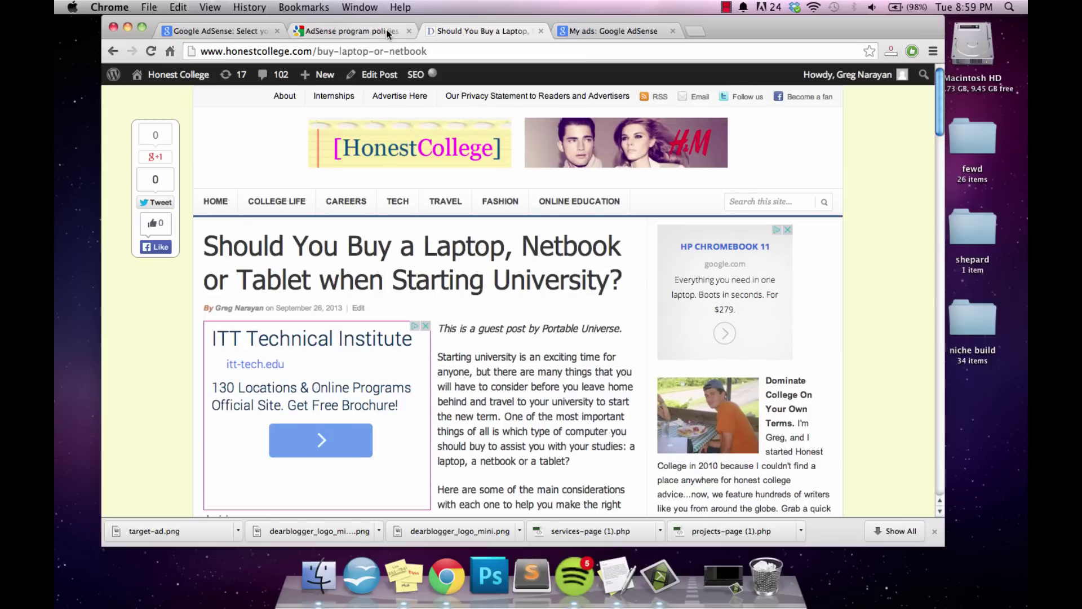
Go to the site's WordPress dashboard and open the Daily theme's Single Post template (single.php) in the theme editor.
click(179, 80)
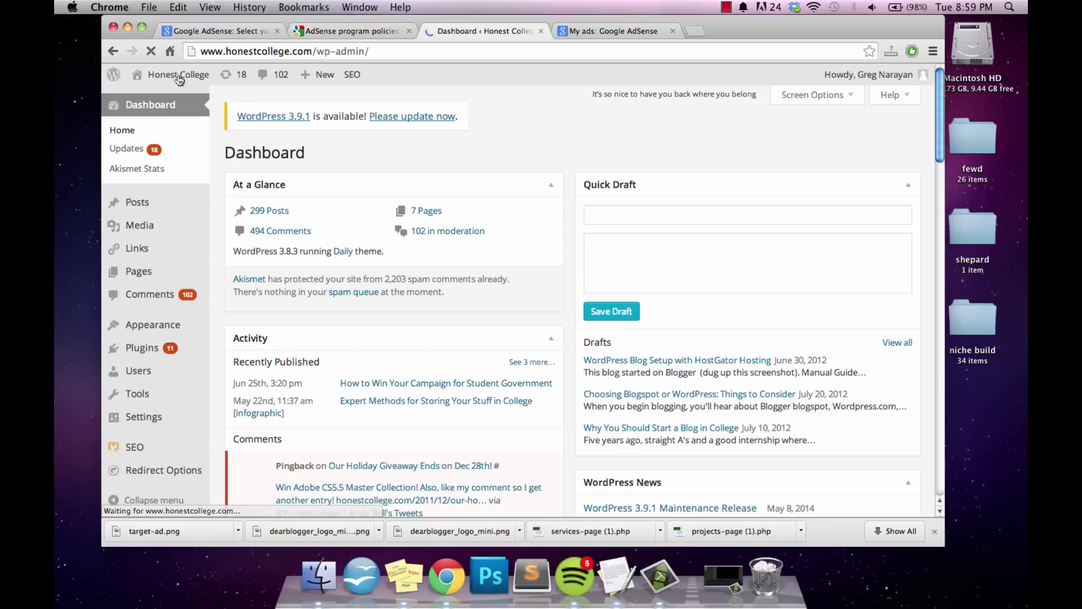
mouse_move(190, 327)
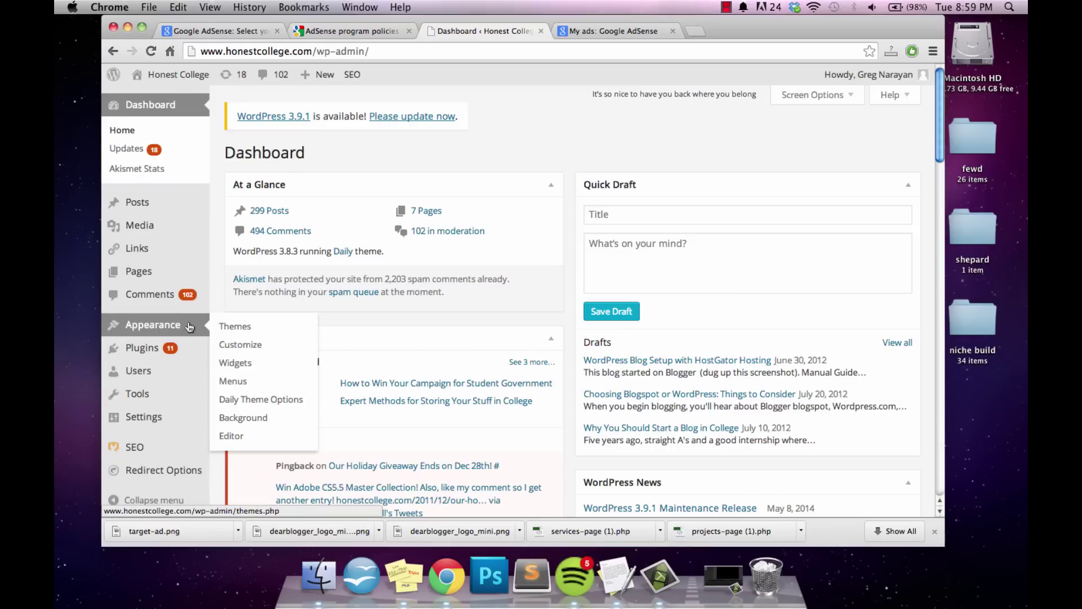
click(244, 437)
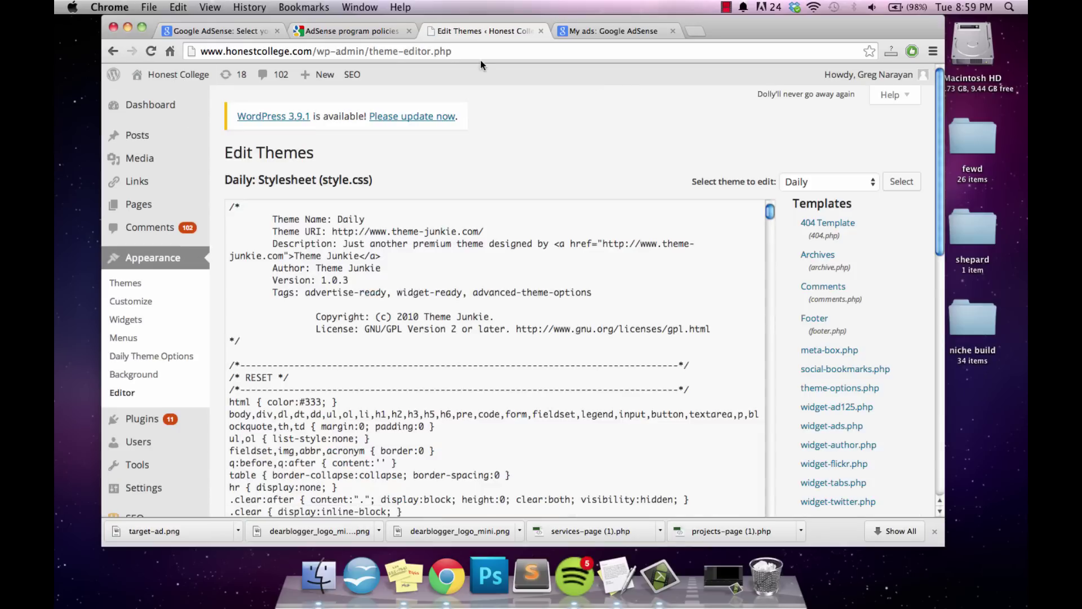
scroll(862, 372, down, 5)
scroll(862, 372, down, 4)
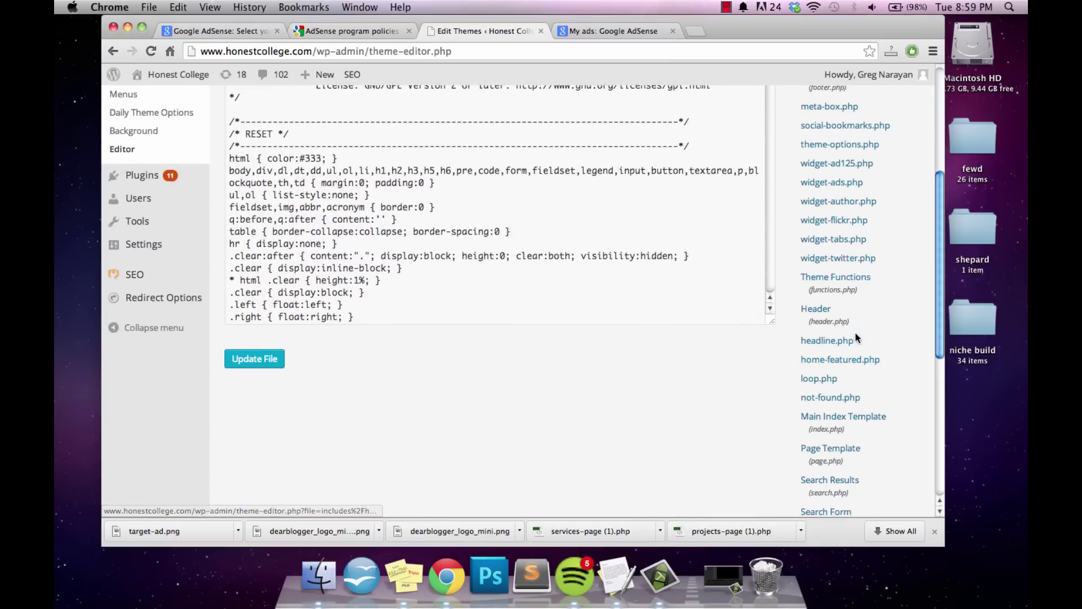
scroll(831, 407, down, 5)
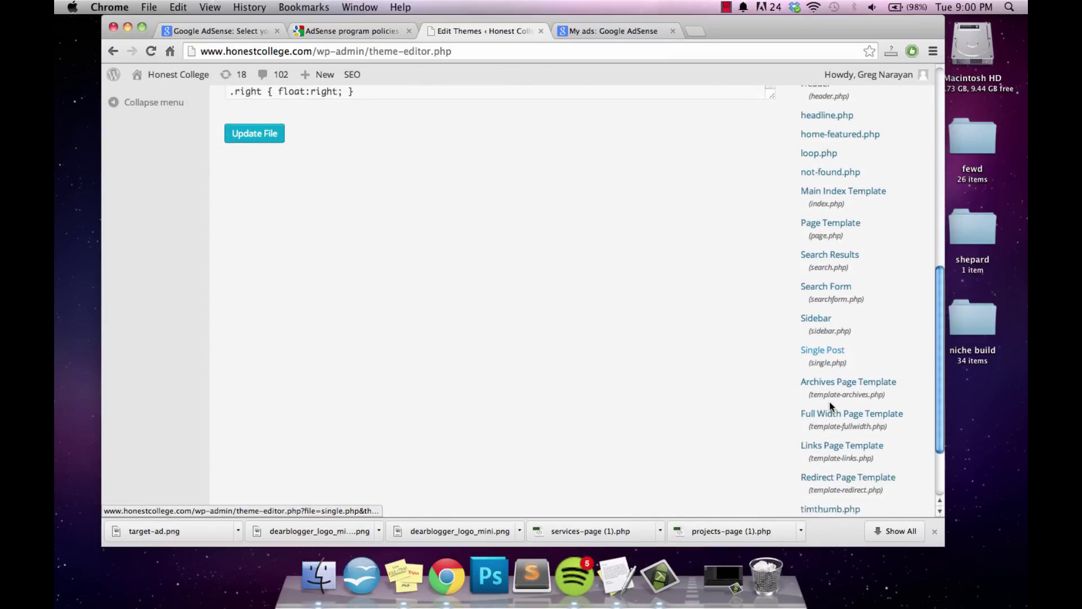
click(825, 340)
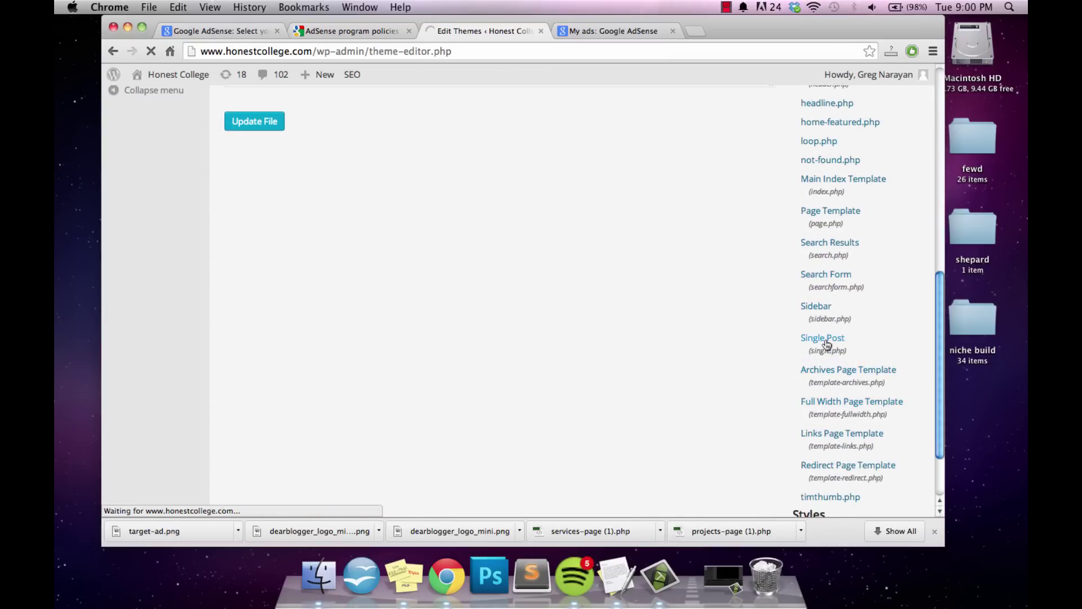
Examine where the AdSense code sits in single.php relative to the <div class="entry entry-content"> line.
scroll(580, 316, down, 4)
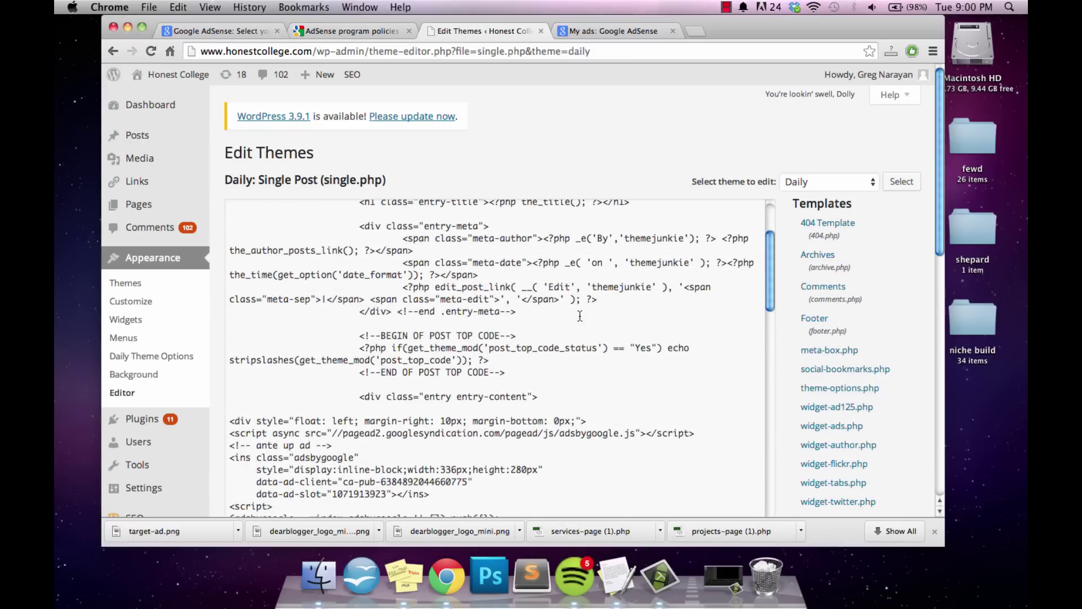
scroll(785, 306, down, 3)
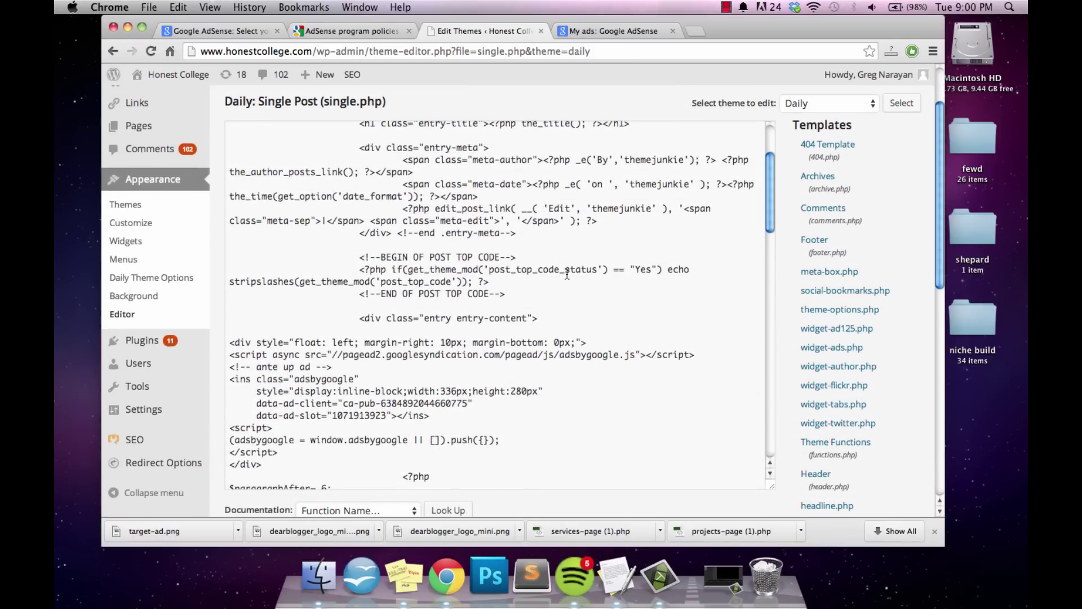
click(500, 439)
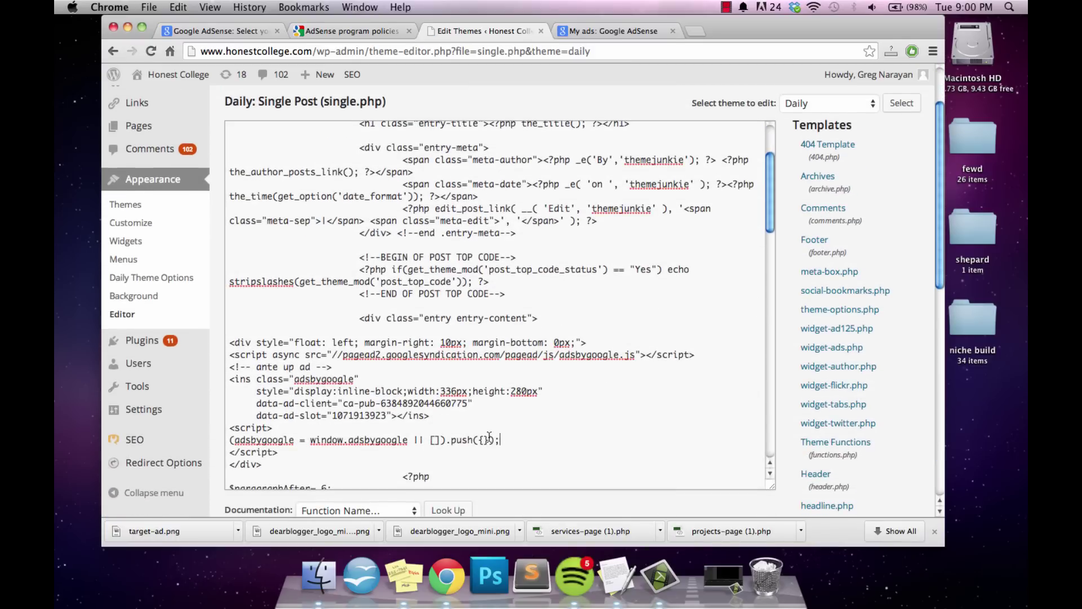
drag(359, 319, 537, 316)
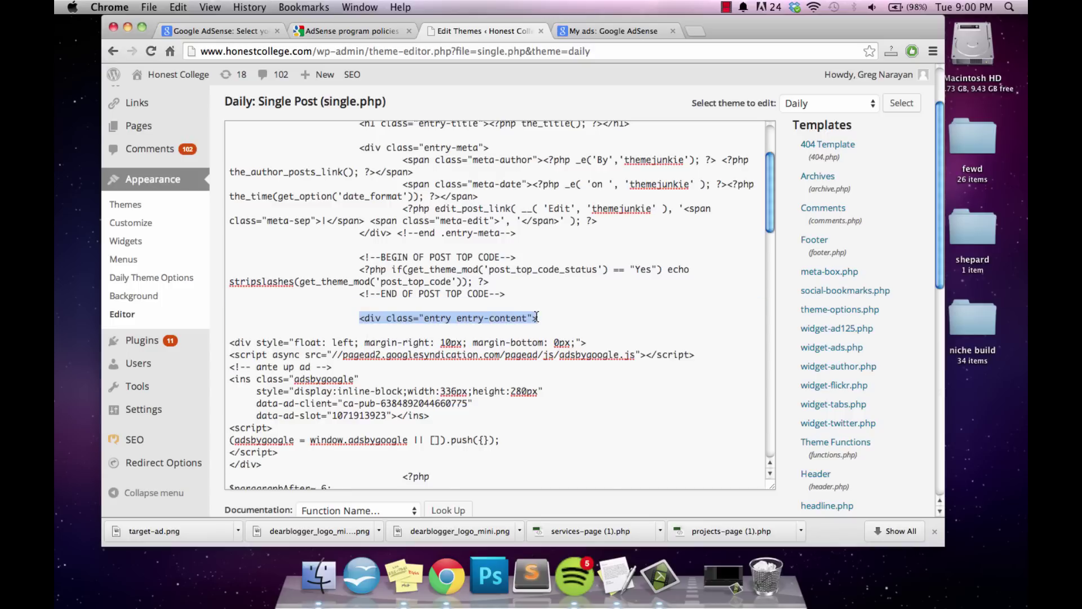
click(541, 318)
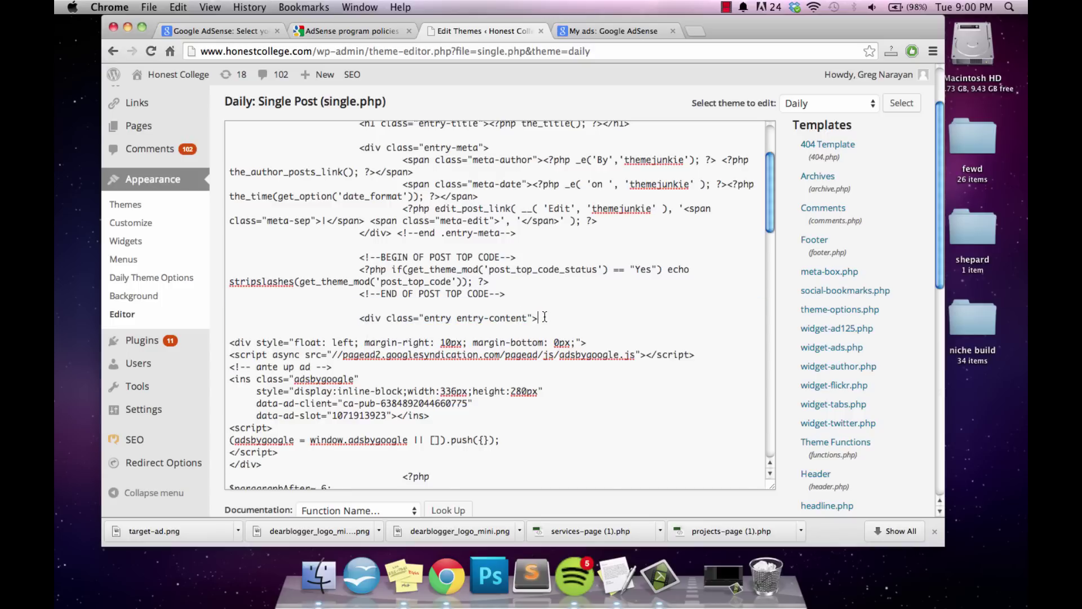
mouse_move(559, 317)
mouse_down()
mouse_move(424, 318)
mouse_move(558, 318)
mouse_up()
scroll(558, 319, down, 2)
scroll(418, 445, down, 3)
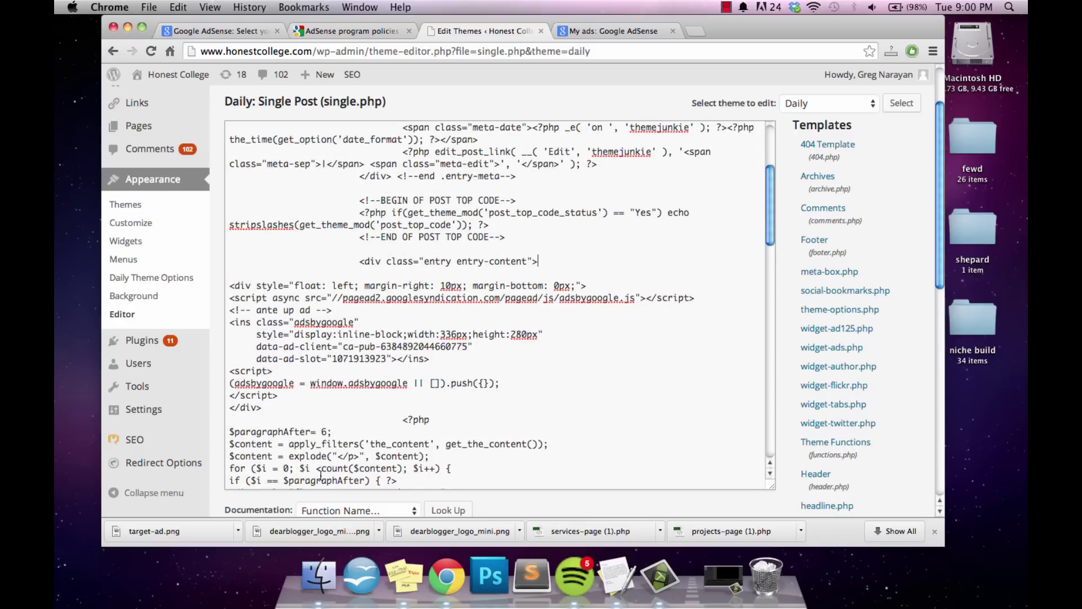
click(181, 71)
right_click(182, 70)
click(212, 72)
key(Escape)
scroll(365, 314, down, 3)
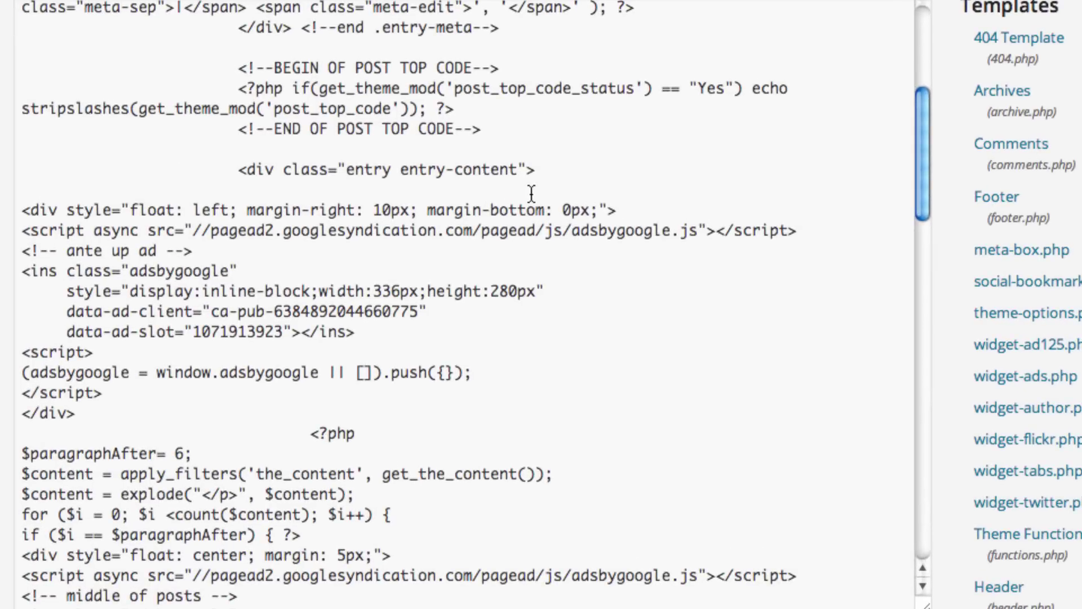
Examine the floating <div style> line and the AdSense script it wraps below the entry-content div in single.php.
drag(620, 212, 21, 212)
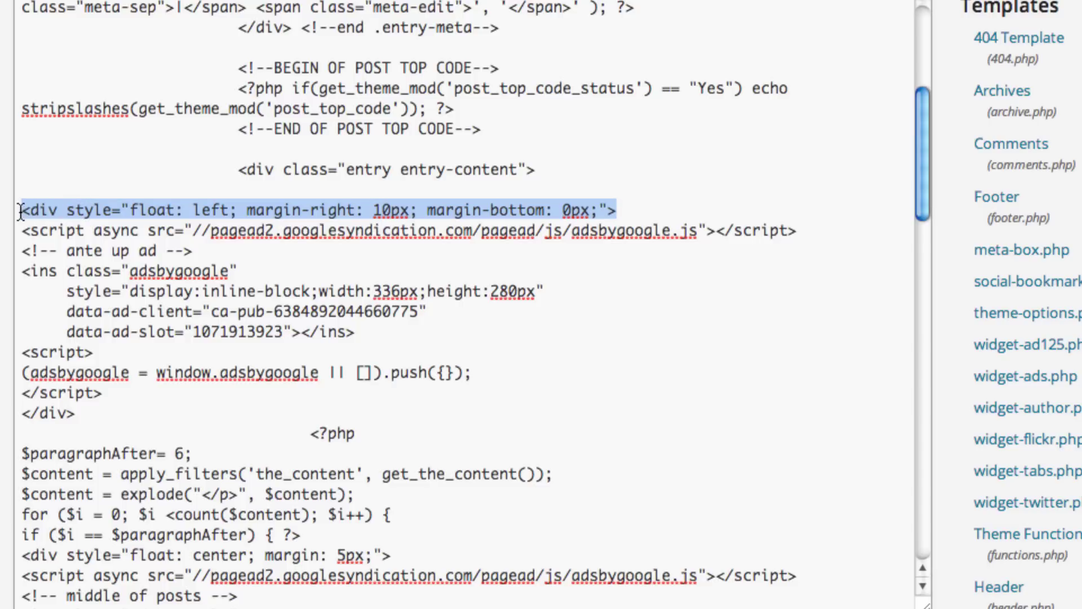
click(21, 211)
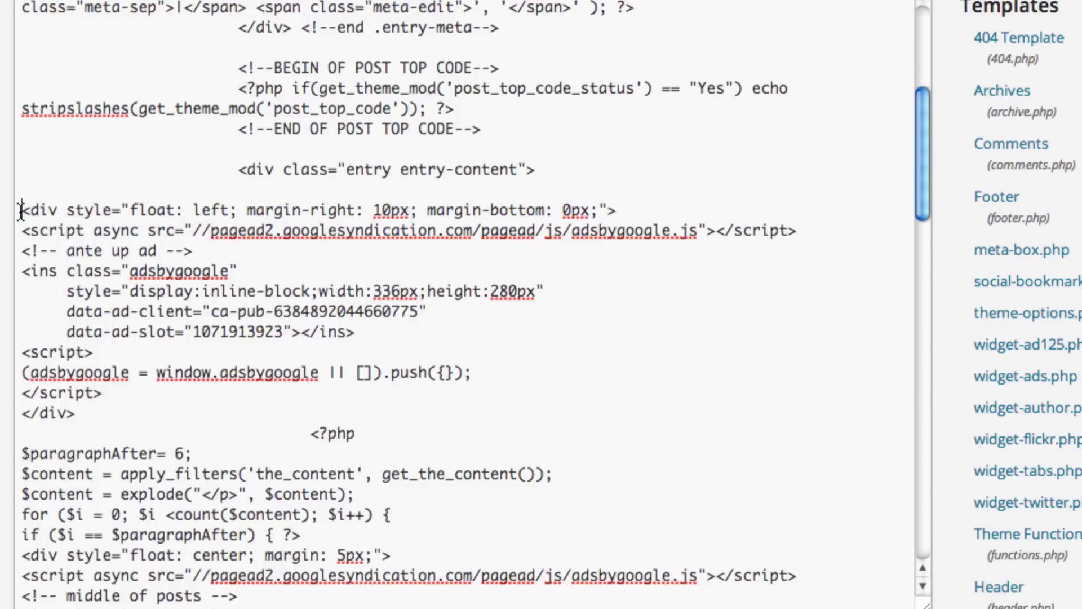
drag(129, 397, 18, 234)
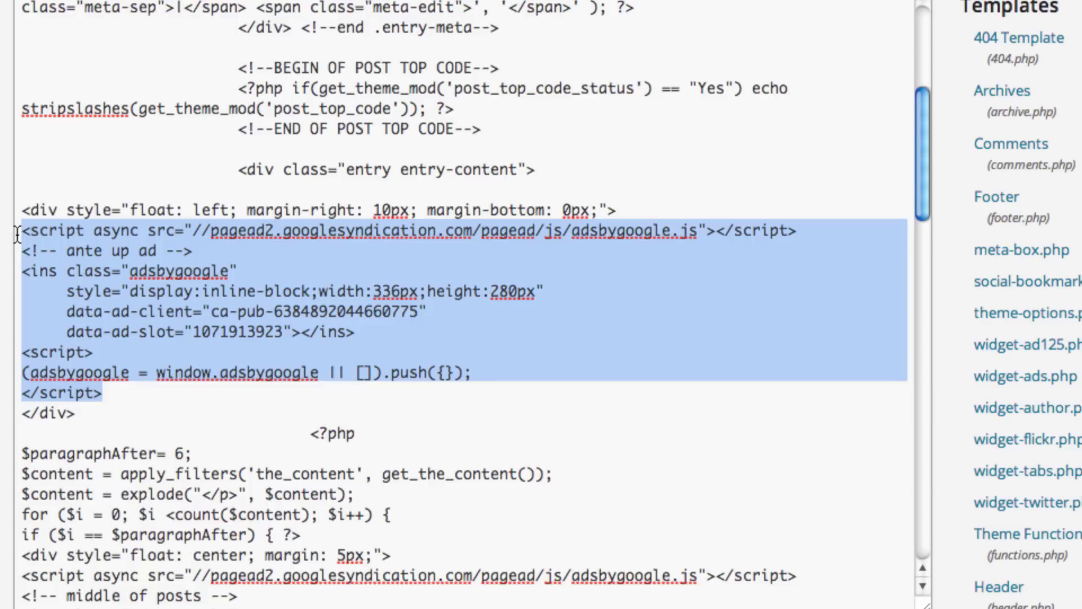
click(23, 213)
drag(20, 212, 618, 214)
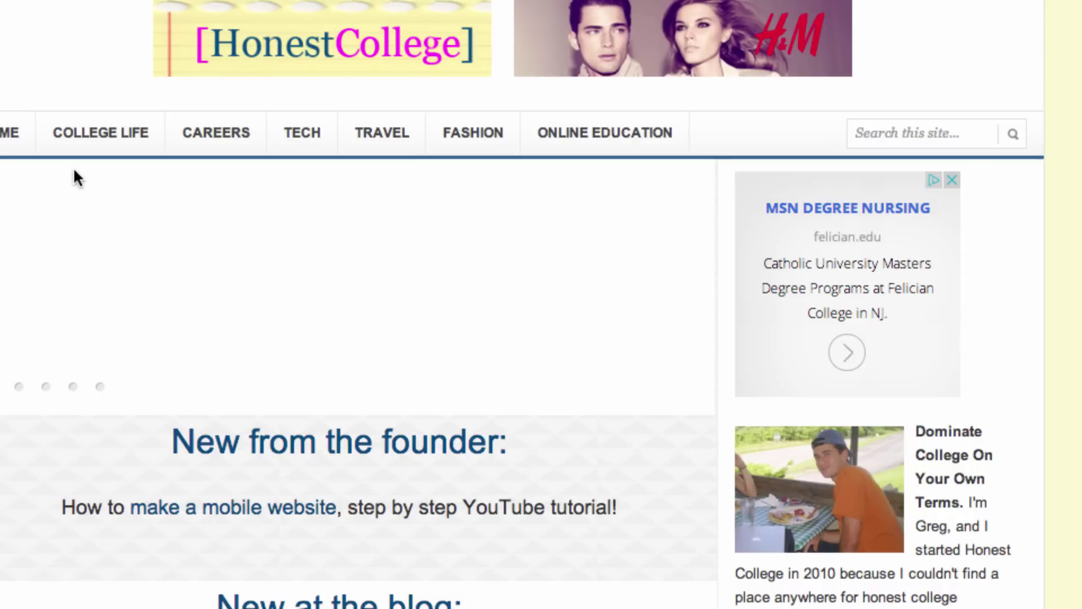
Compare the in-content ad of the post "How to Win Your Campaign for Student Government" with the div style line in single.php.
scroll(318, 599, down, 4)
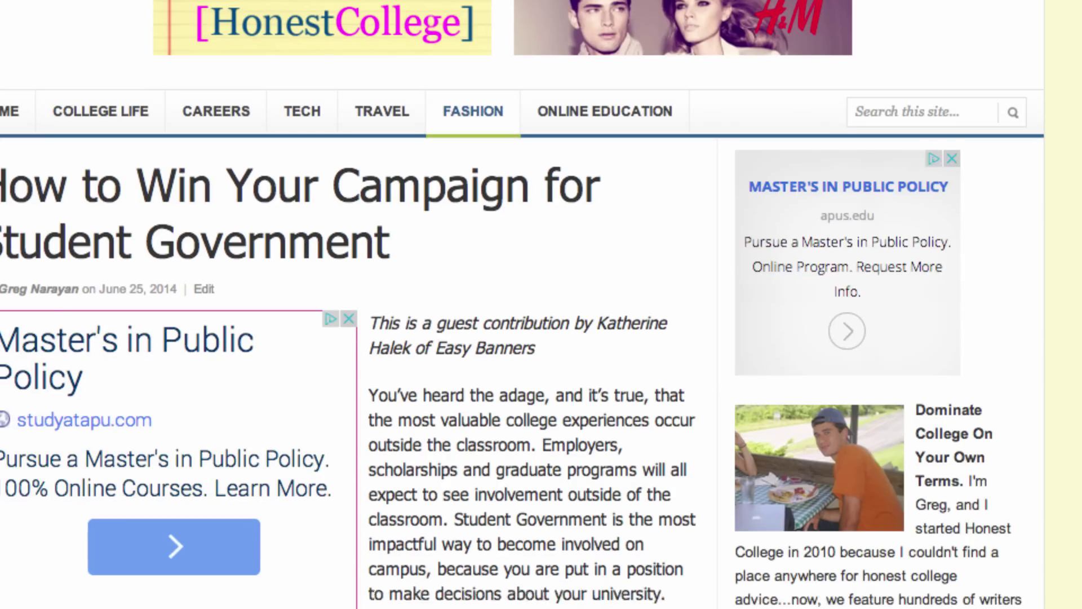
scroll(473, 132, down, 1)
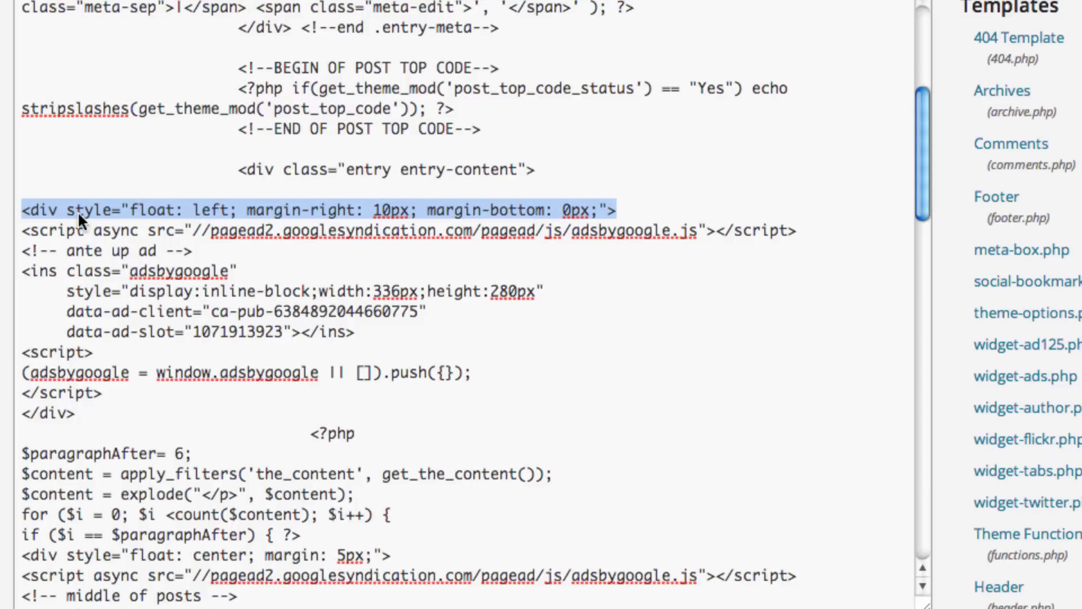
click(77, 211)
click(111, 211)
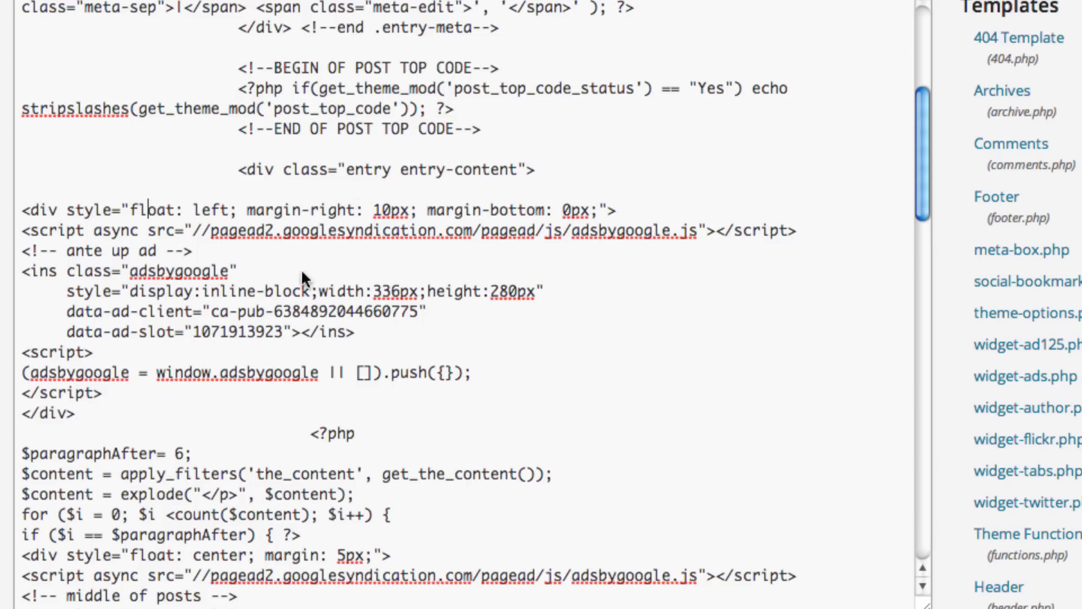
Separate the first AdSense script from its wrapping <div> tags with a blank line above and below it.
click(89, 413)
drag(89, 413, 13, 415)
click(126, 401)
key(Return)
click(619, 210)
key(Return)
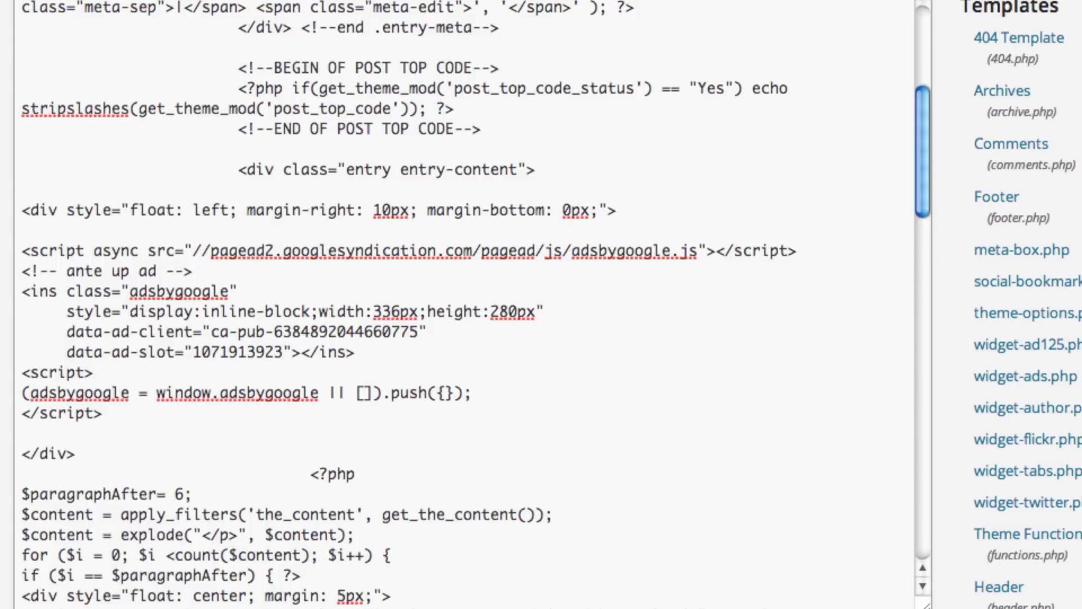
Examine the float and margin-right settings in the div style line wrapping the first AdSense script.
click(497, 333)
drag(19, 213, 149, 214)
click(149, 214)
click(208, 214)
double_click(213, 210)
click(266, 210)
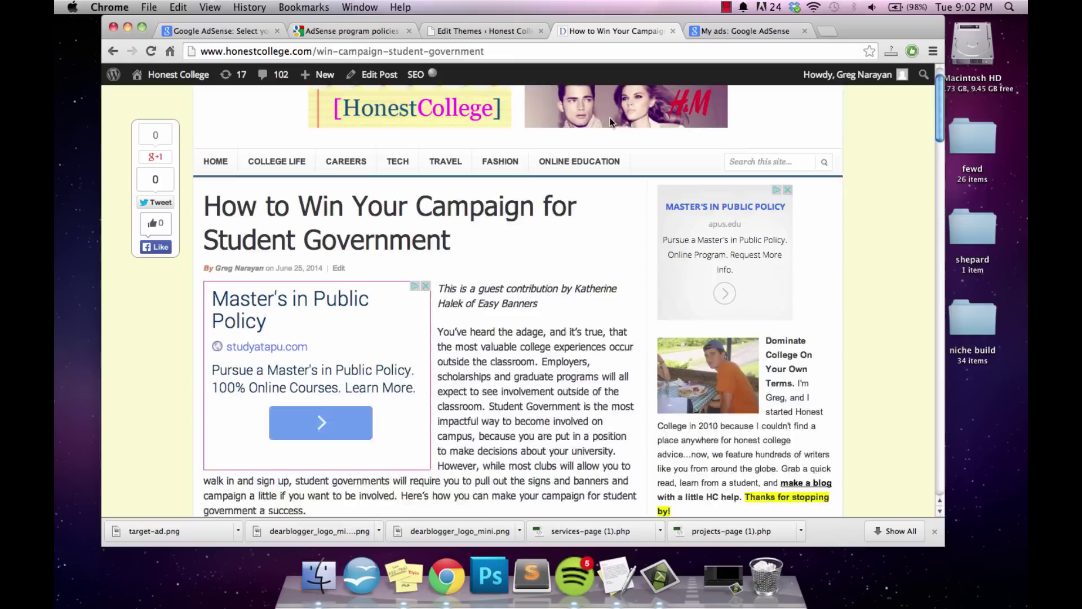
Review the ads on the student government campaign post and the Google AdSense signup page.
scroll(611, 122, up, 2)
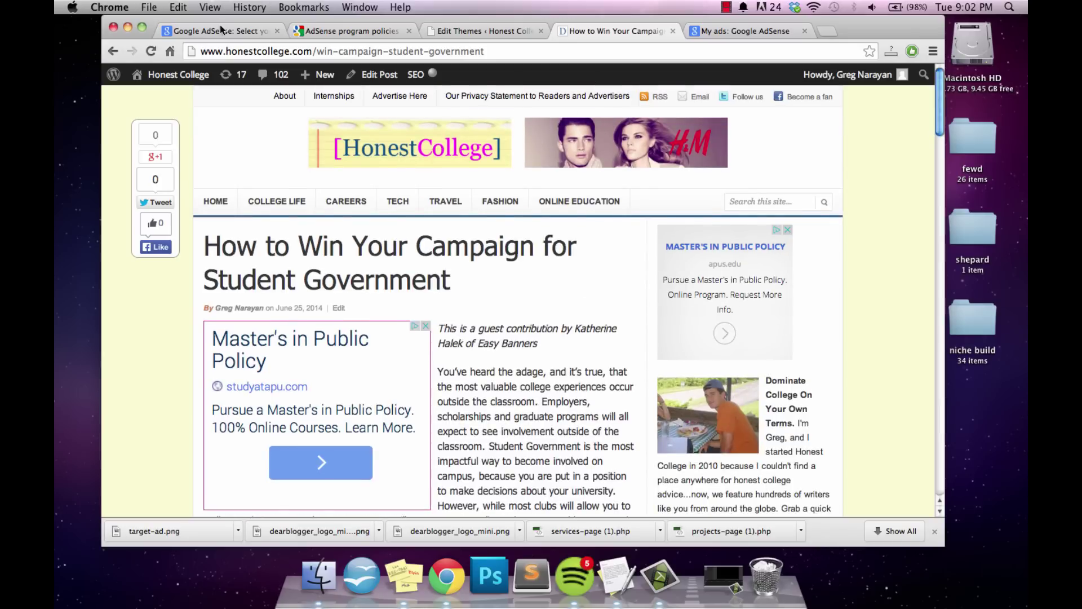
key(super+1)
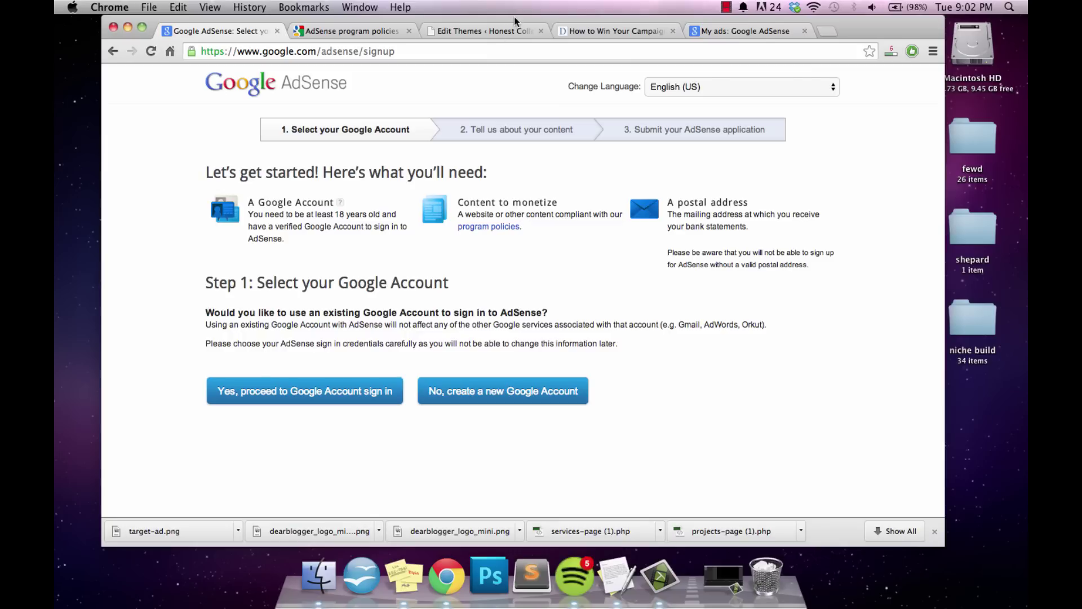
click(593, 32)
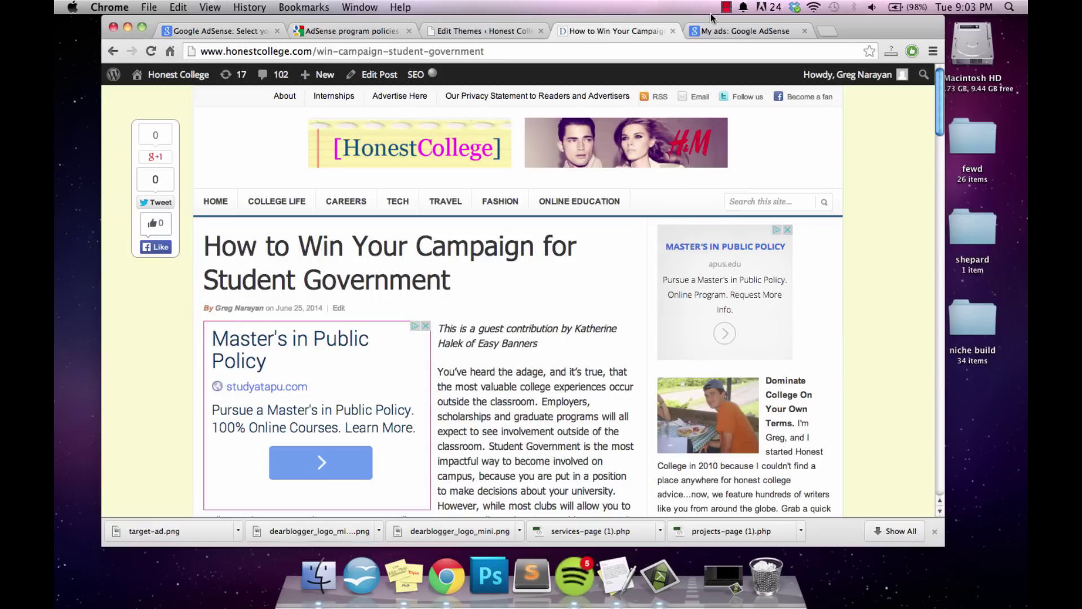
Search Google for "target logo" in a new browser tab.
click(827, 32)
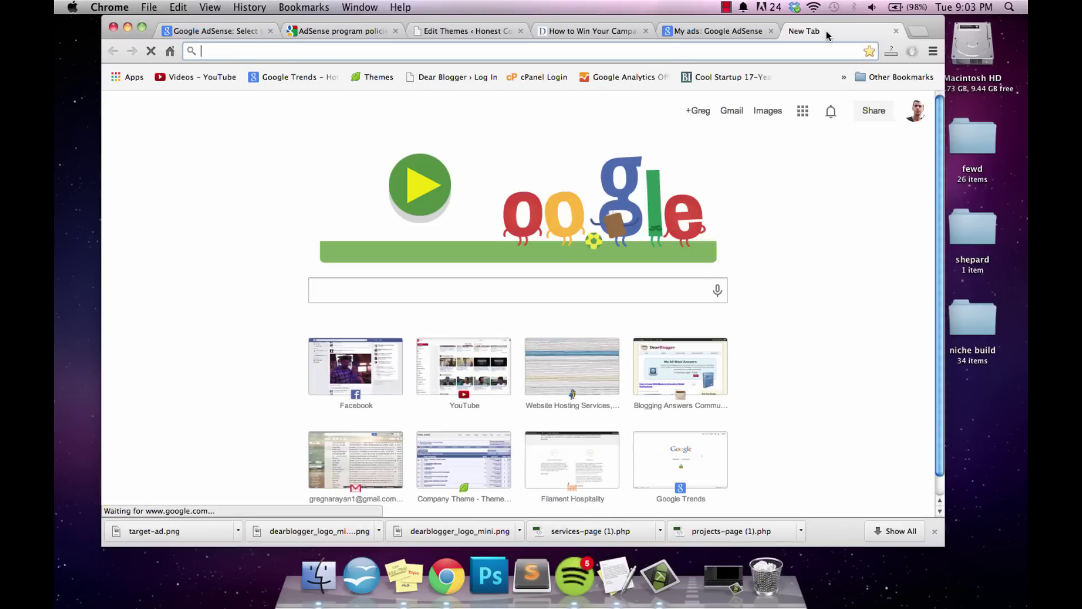
click(654, 292)
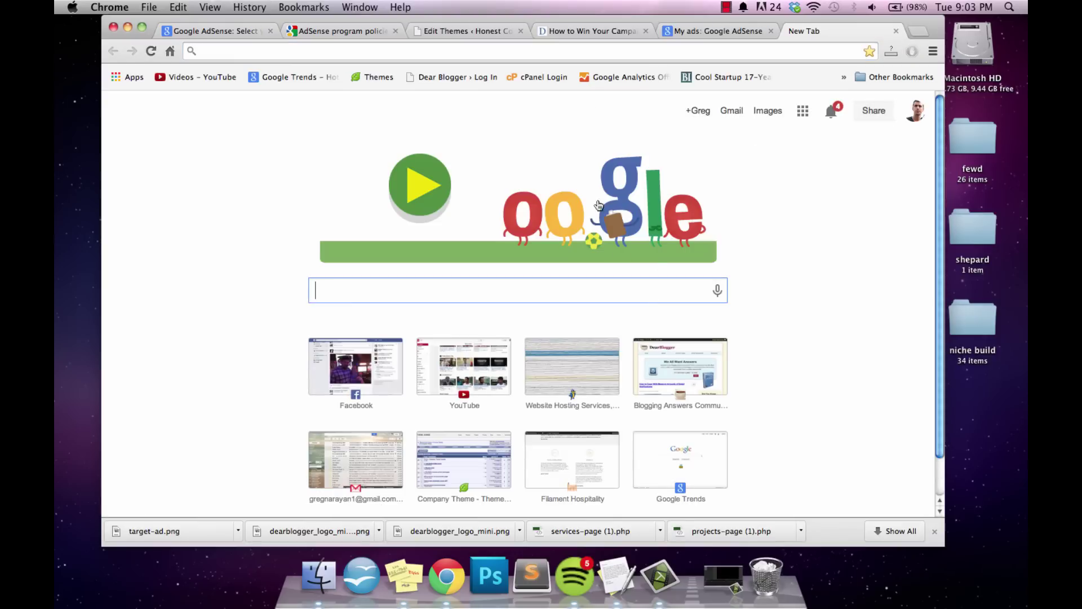
click(587, 35)
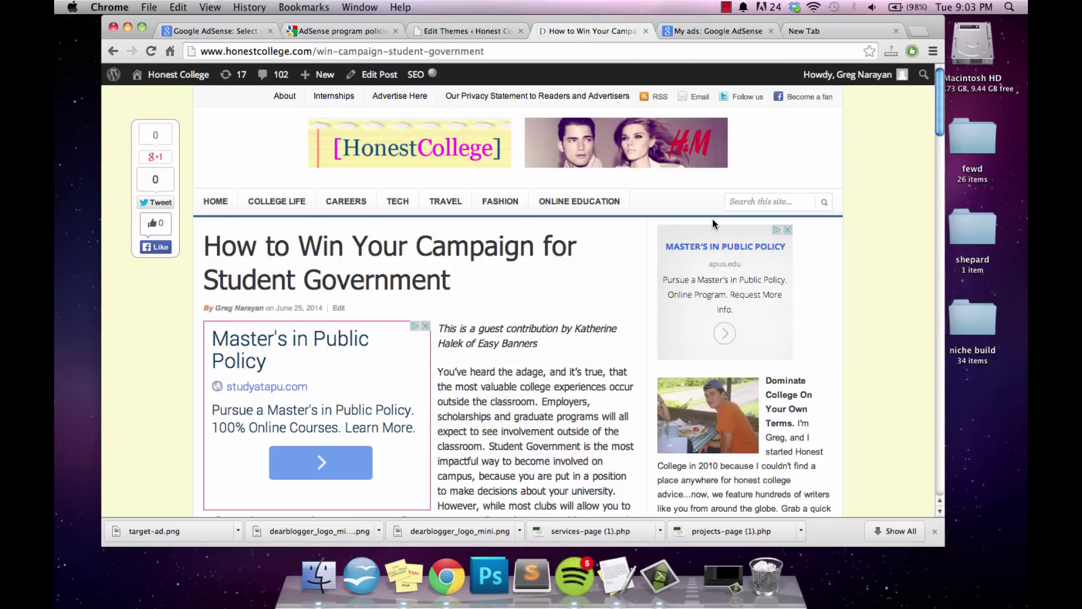
click(835, 31)
text(t)
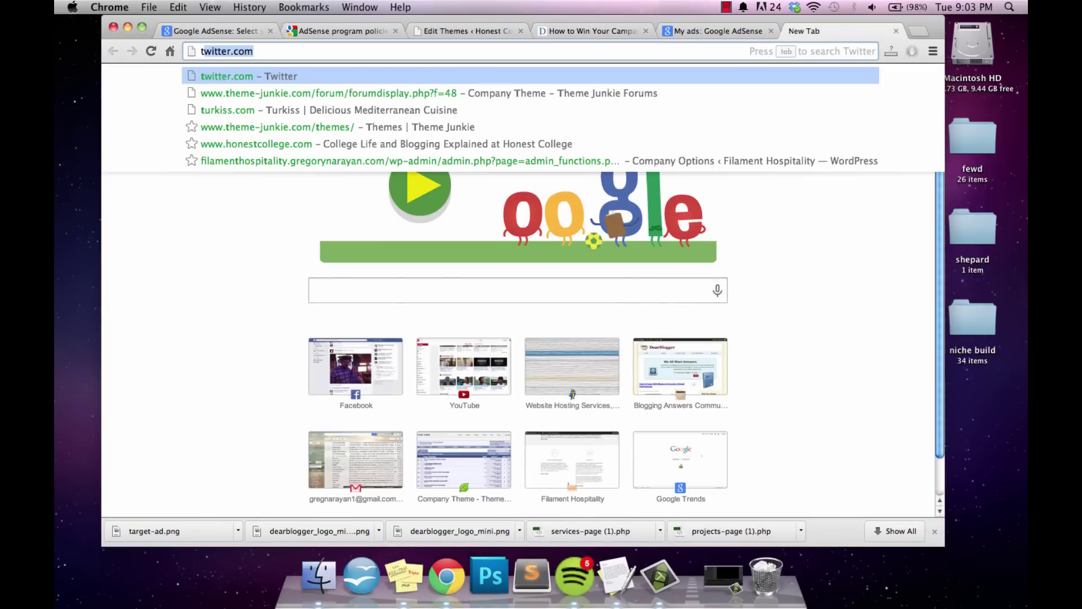
key(BackSpace)
key(BackSpace)
click(450, 285)
text(targ)
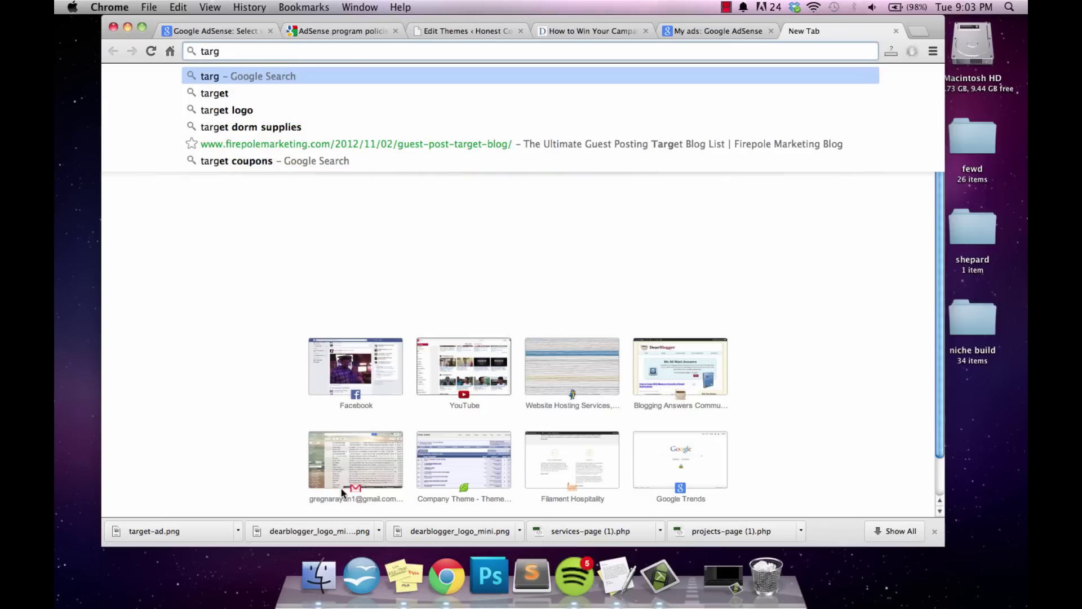
click(169, 336)
text(targ)
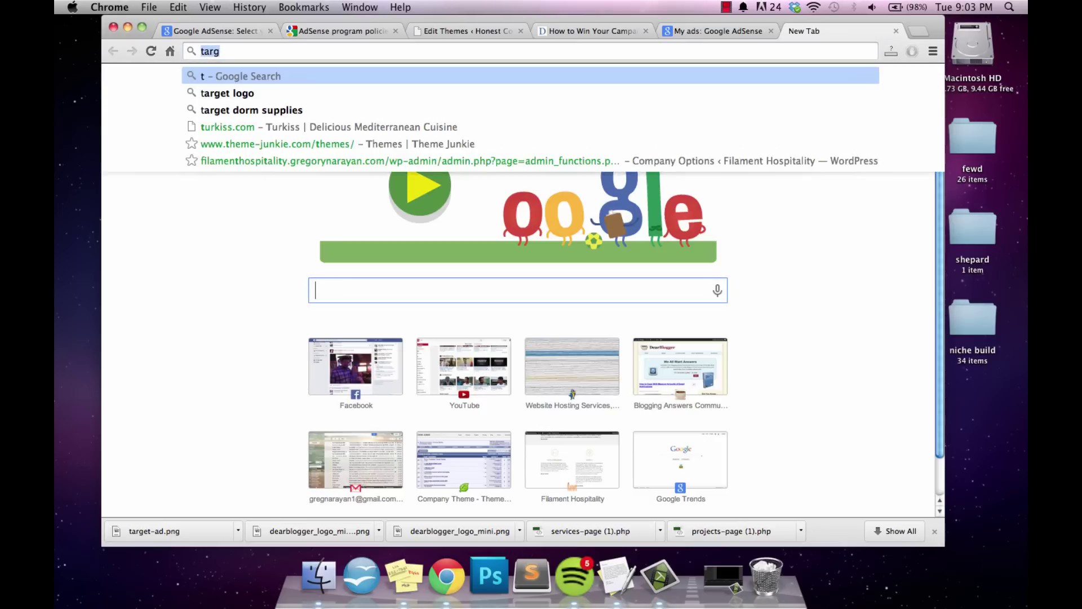
text(et)
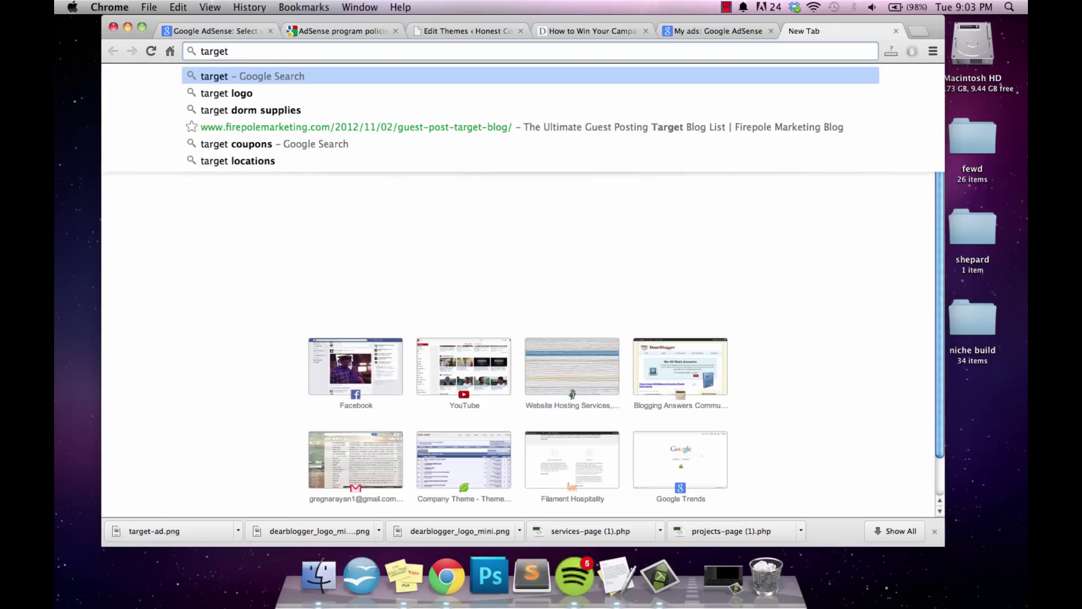
text( logo)
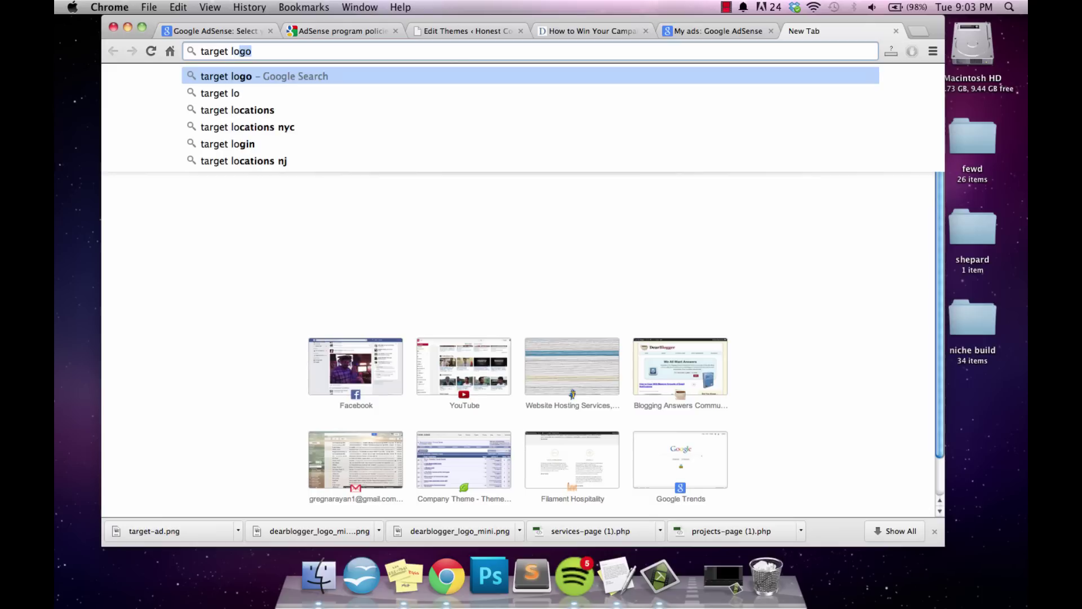
key(Return)
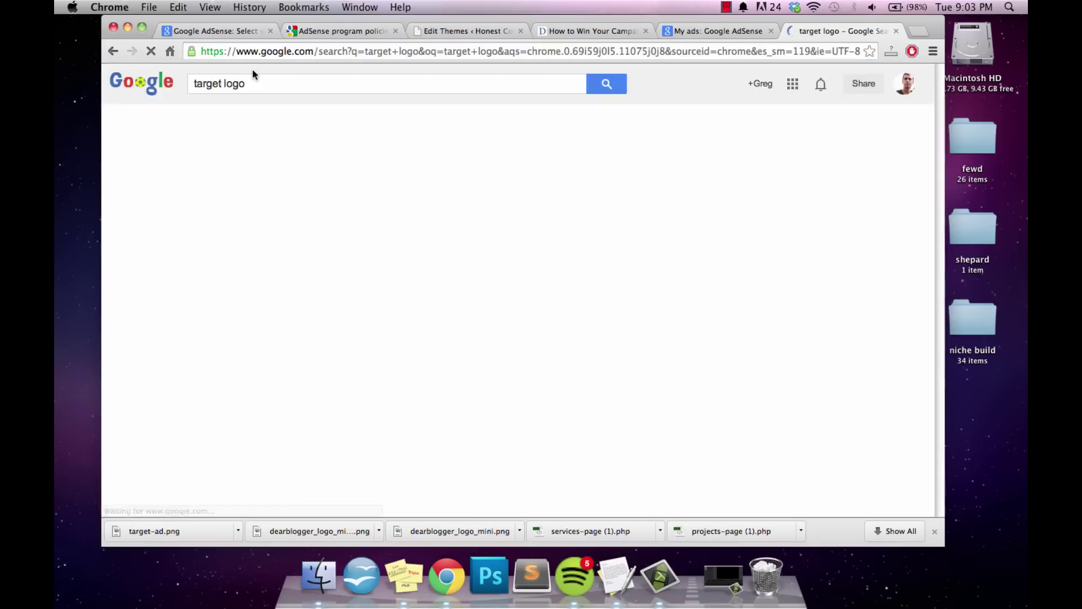
Show the image results for the logo search and filter them by transparent color.
click(249, 124)
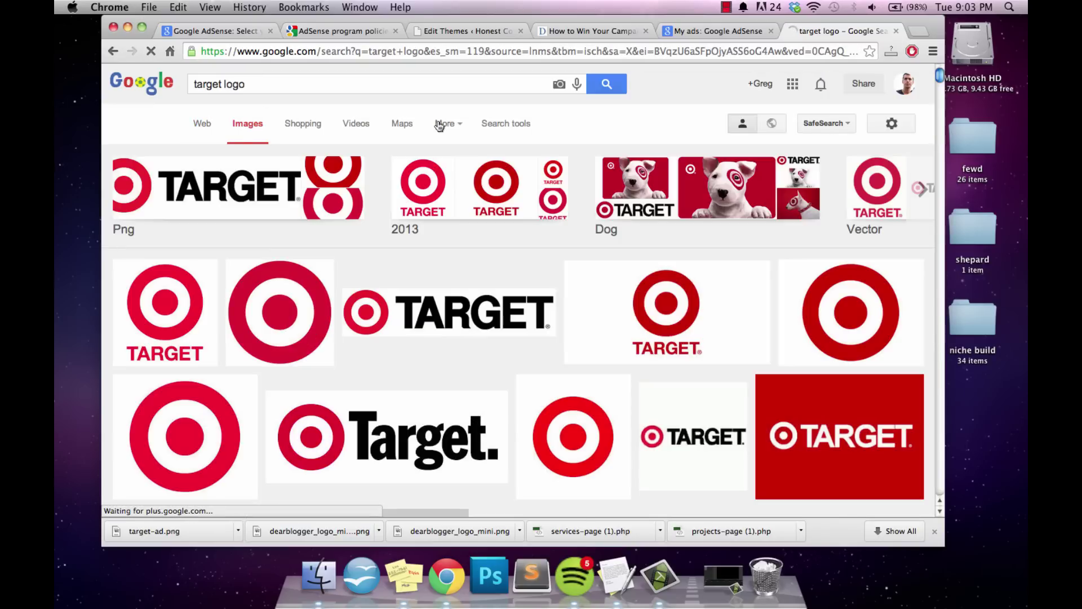
click(503, 125)
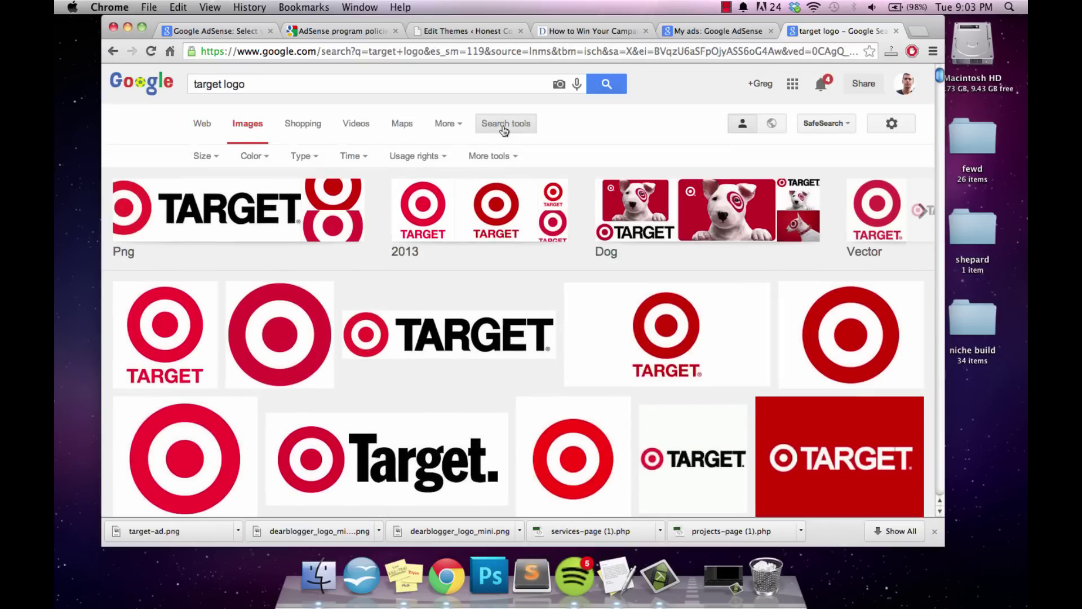
click(264, 159)
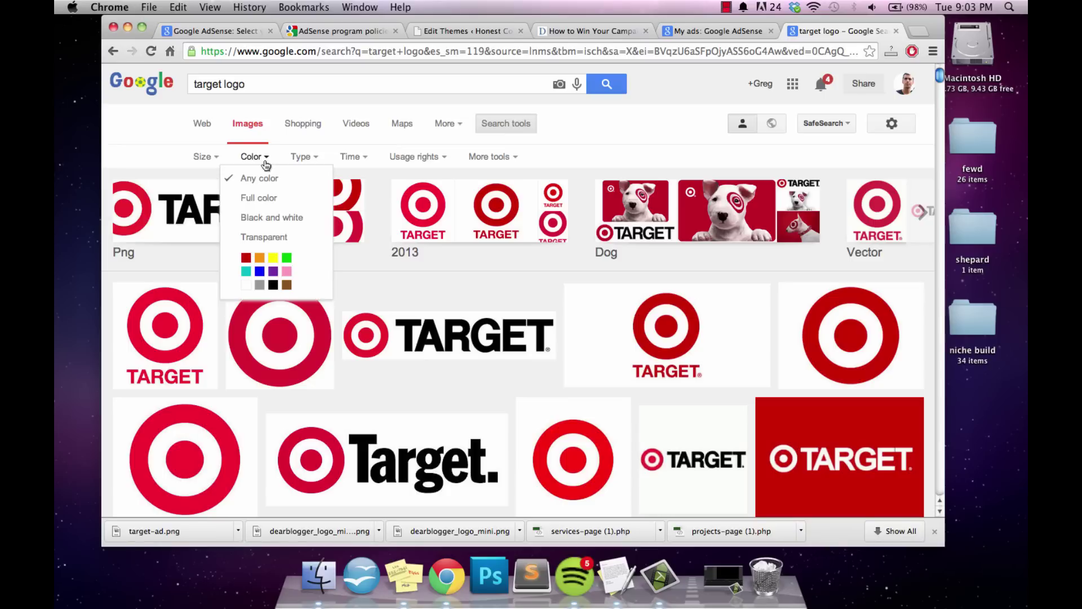
click(266, 238)
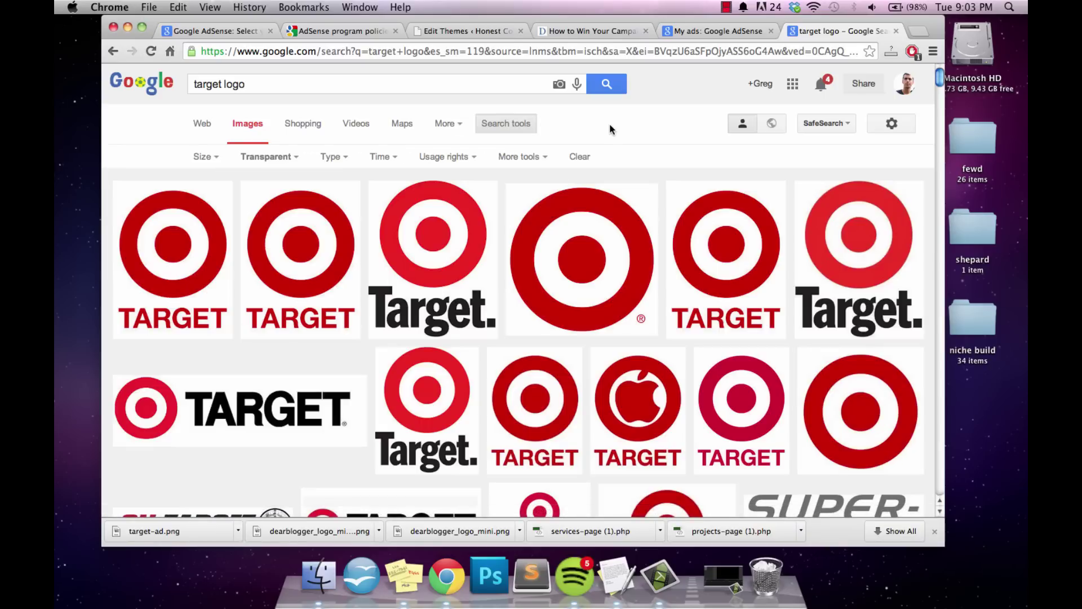
Preview the 300 × 300 red bullseye logo without text and save it to the Desktop as target-advertisement.
scroll(541, 274, down, 5)
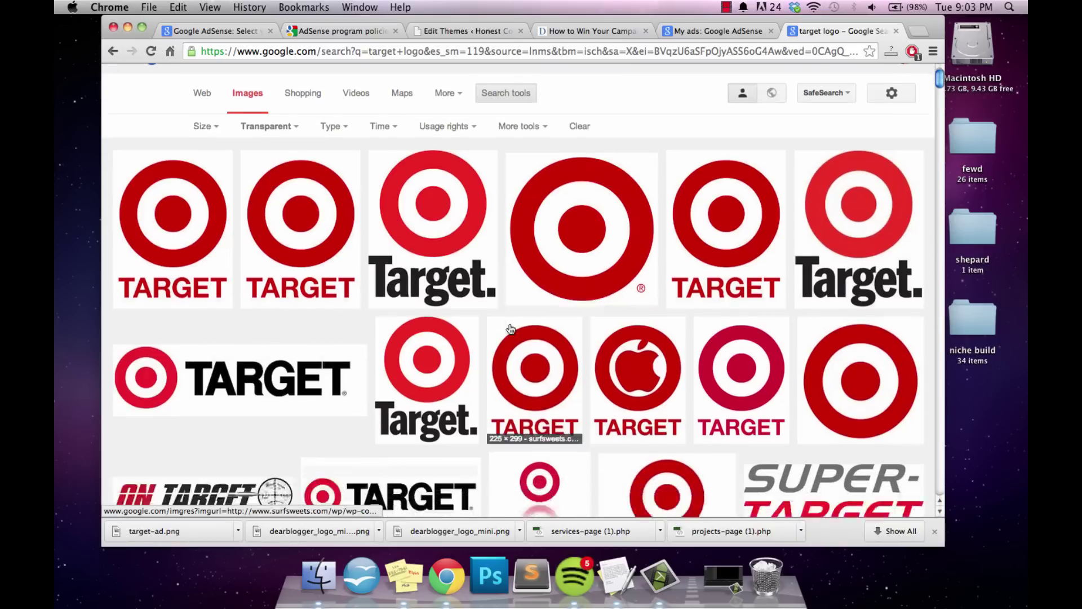
scroll(512, 329, up, 2)
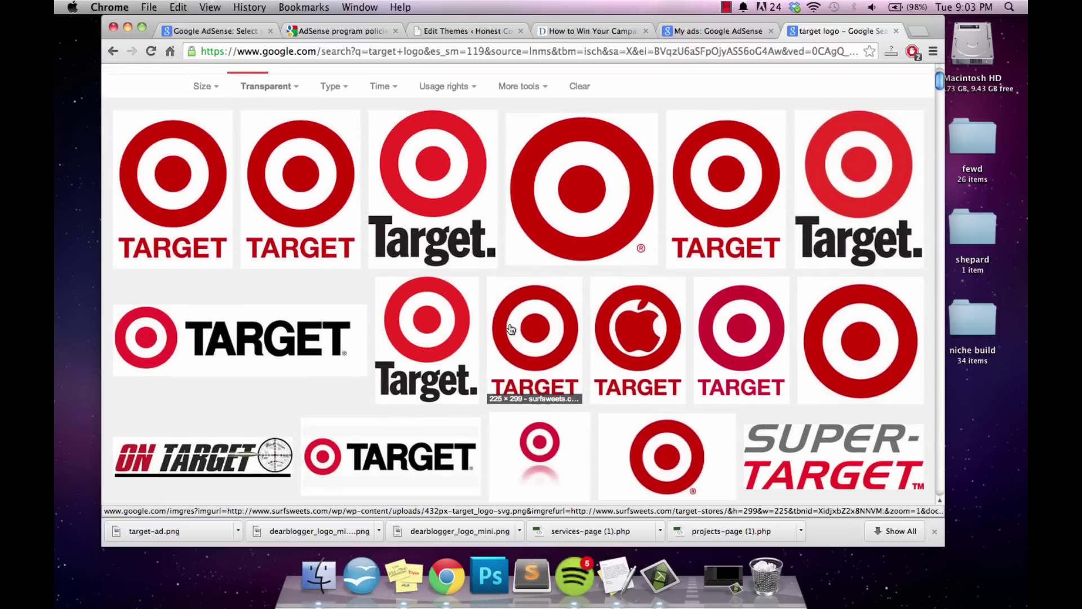
scroll(511, 329, down, 3)
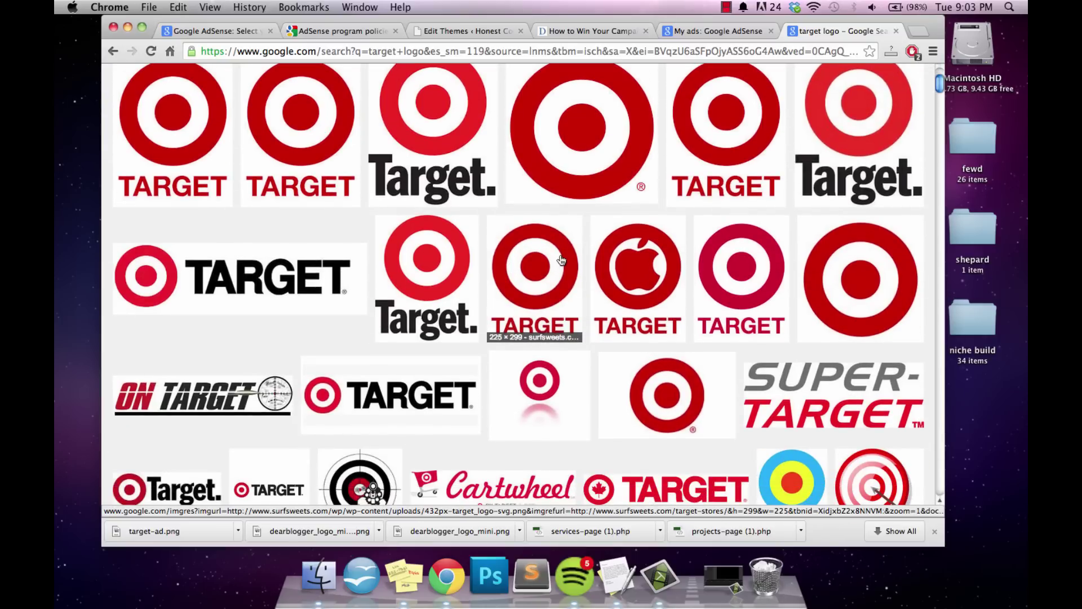
click(848, 261)
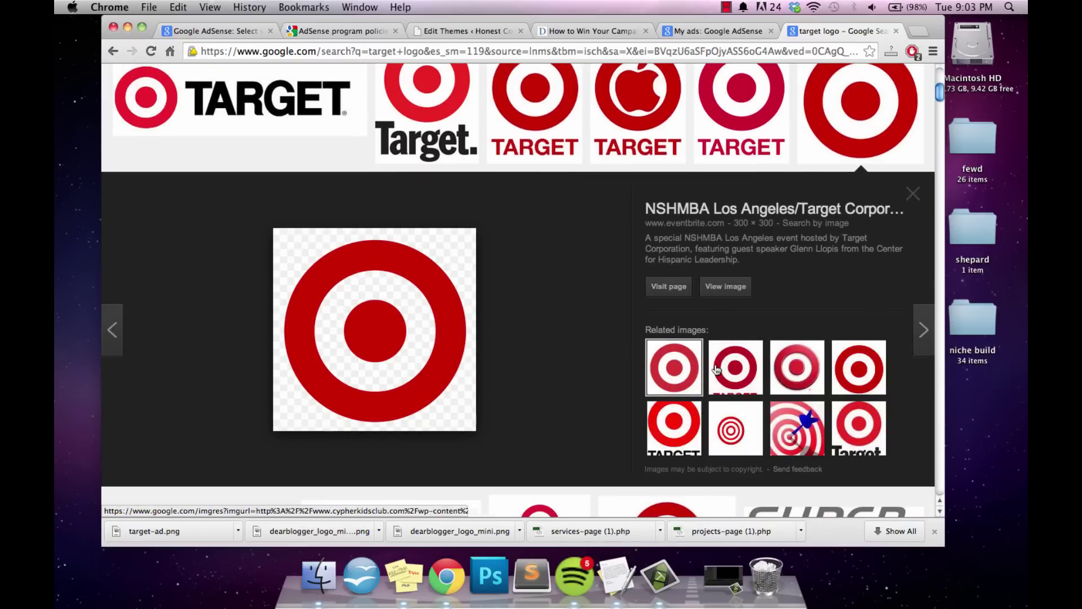
right_click(360, 297)
click(395, 378)
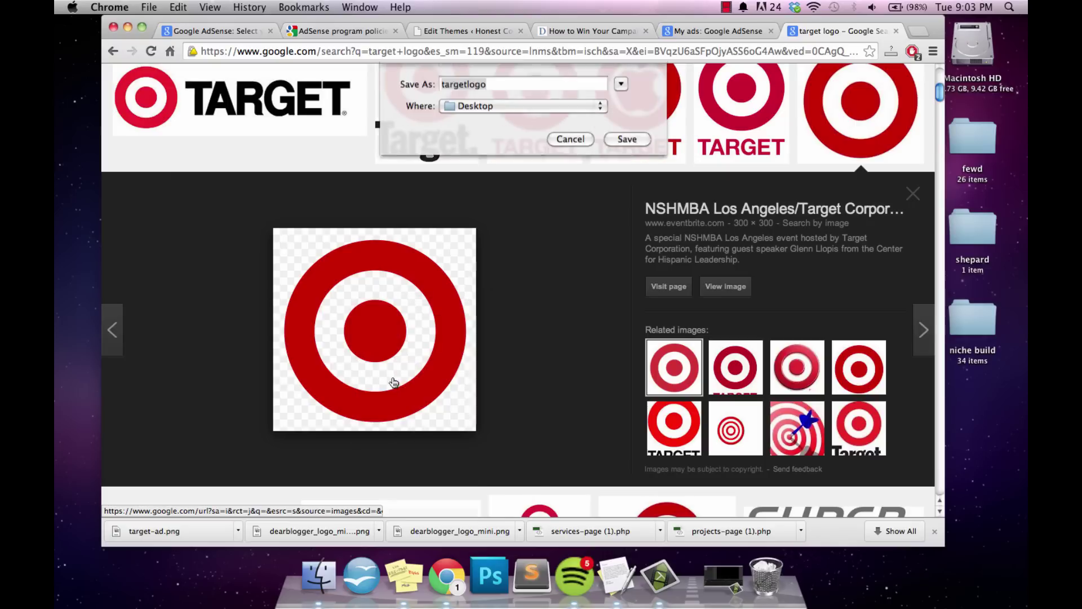
text(target)
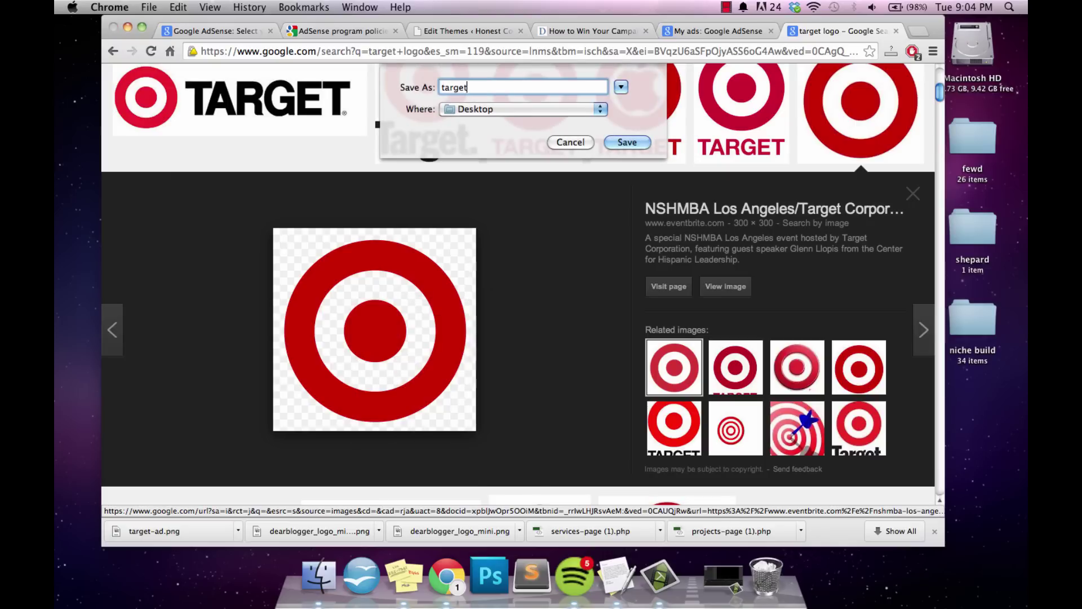
text(-advertisement)
key(Return)
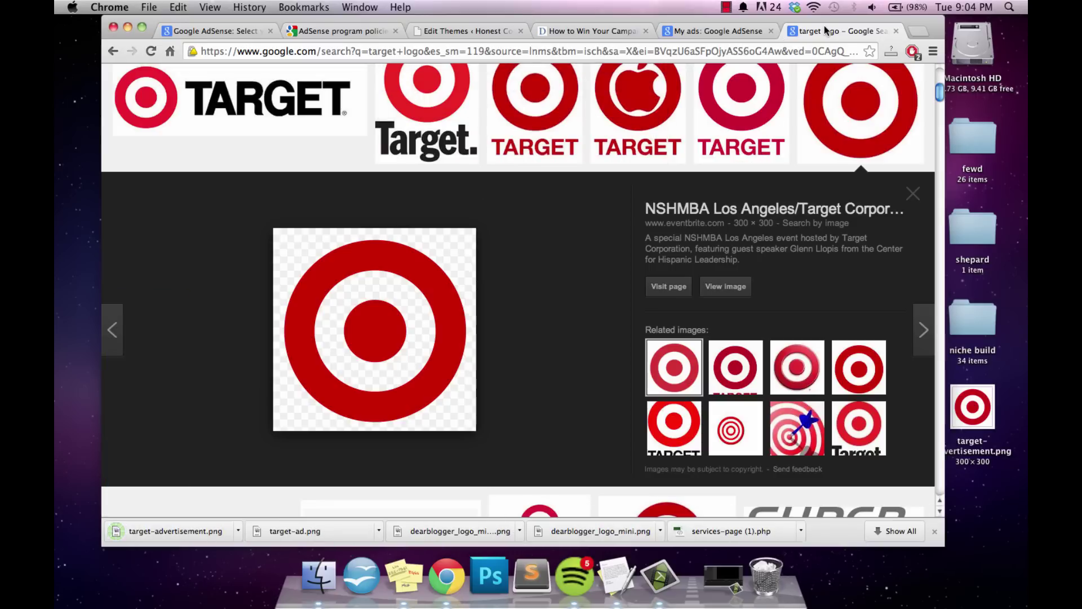
Open pixlr.com in a new browser tab.
click(917, 35)
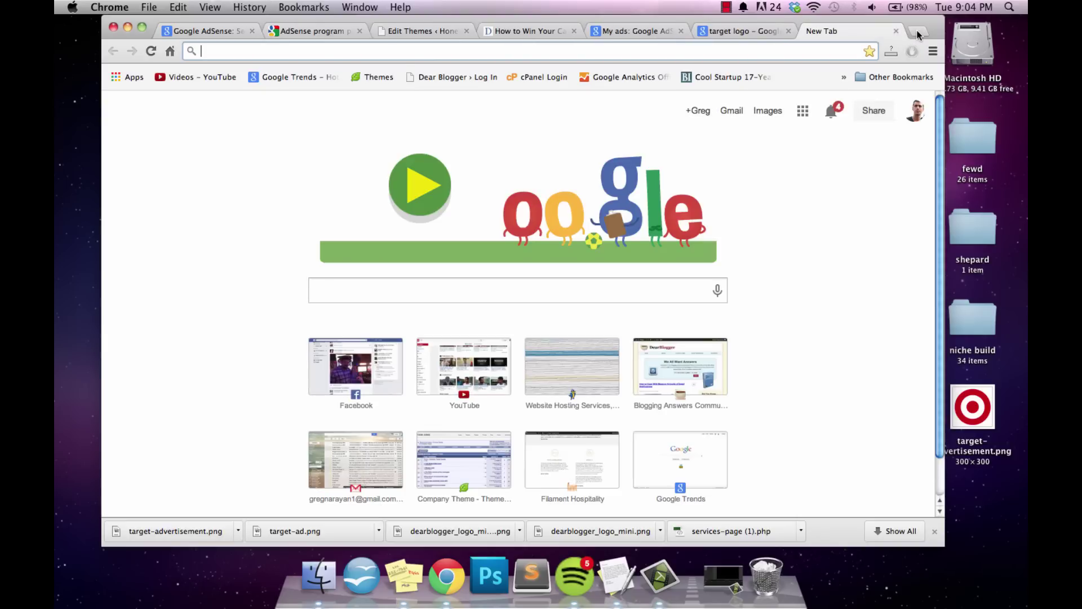
text(pixlr.com)
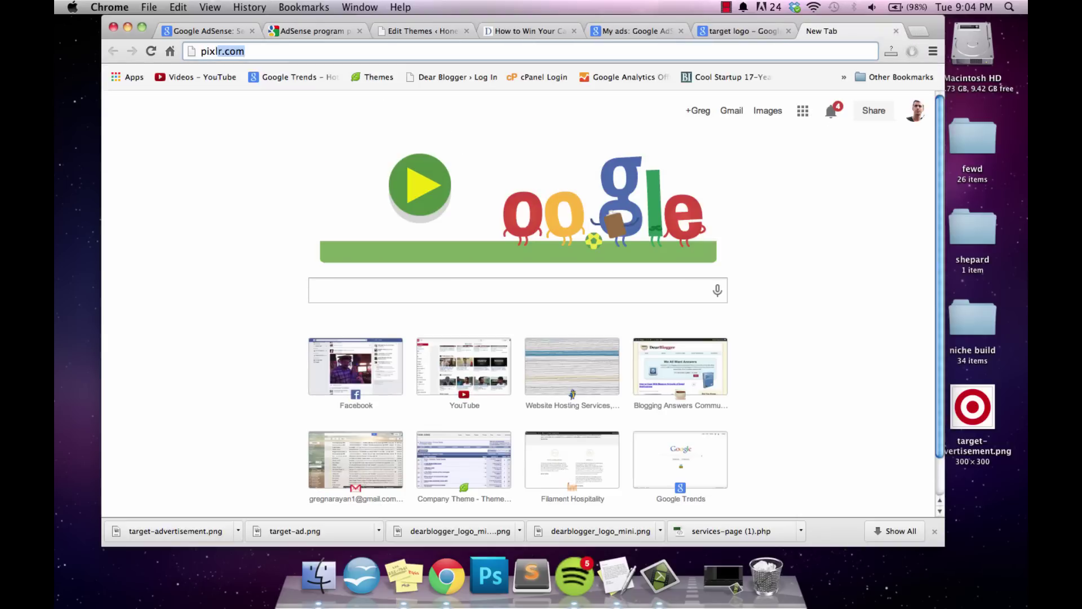
key(Return)
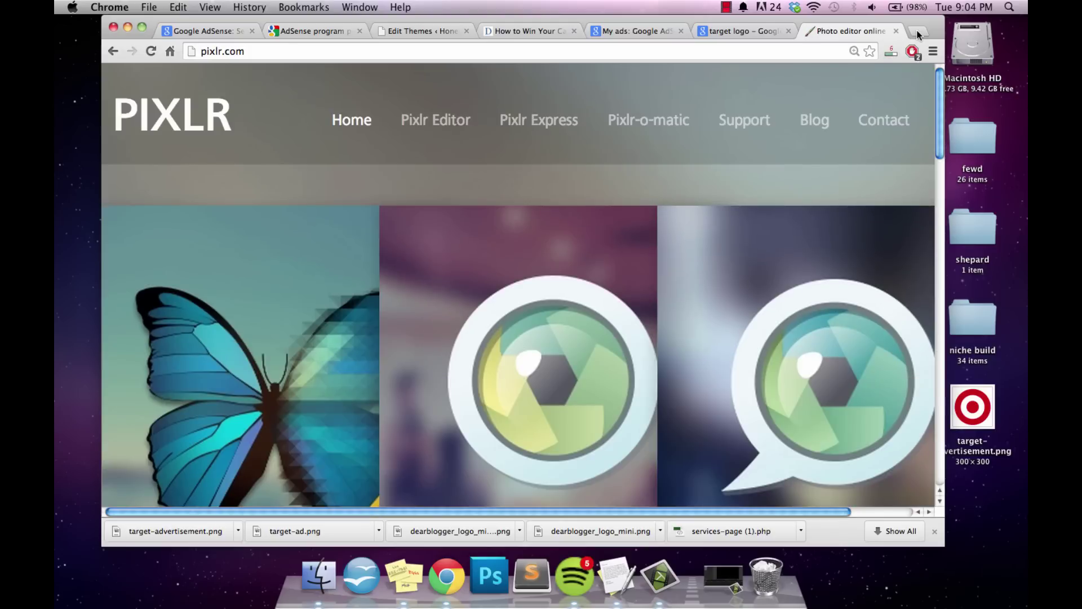
Launch Pixlr Editor, open target-advertisement.png from the computer's Desktop and enlarge its image window.
click(424, 122)
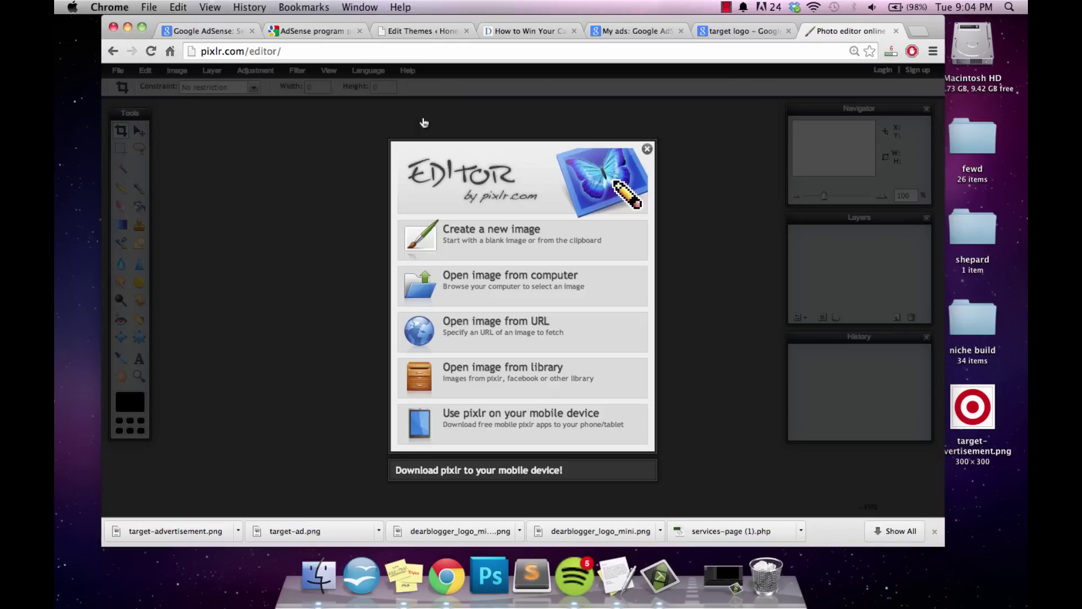
click(492, 285)
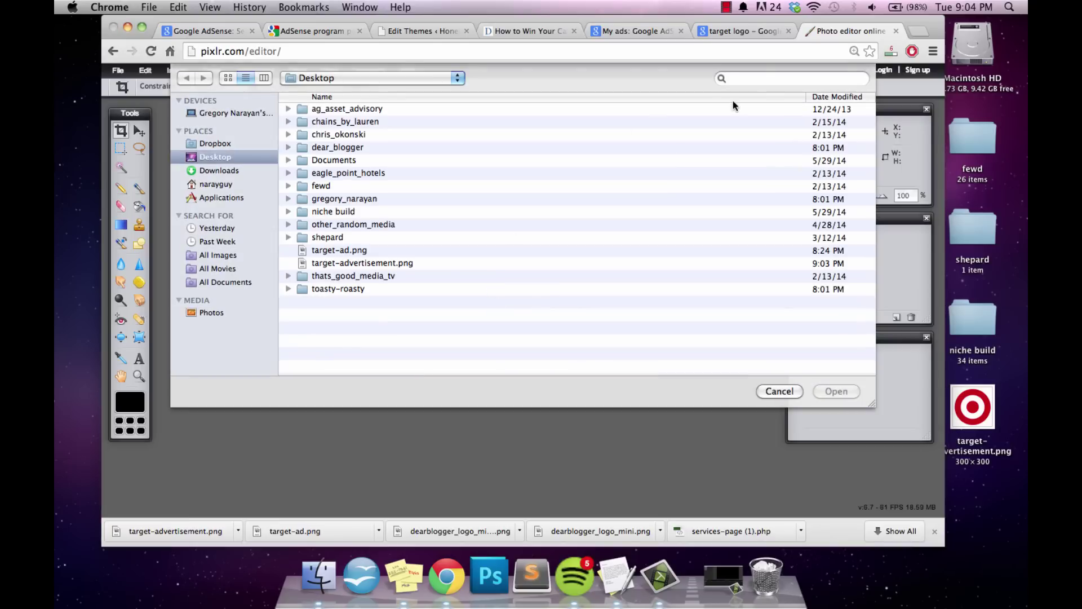
click(770, 84)
text(targ)
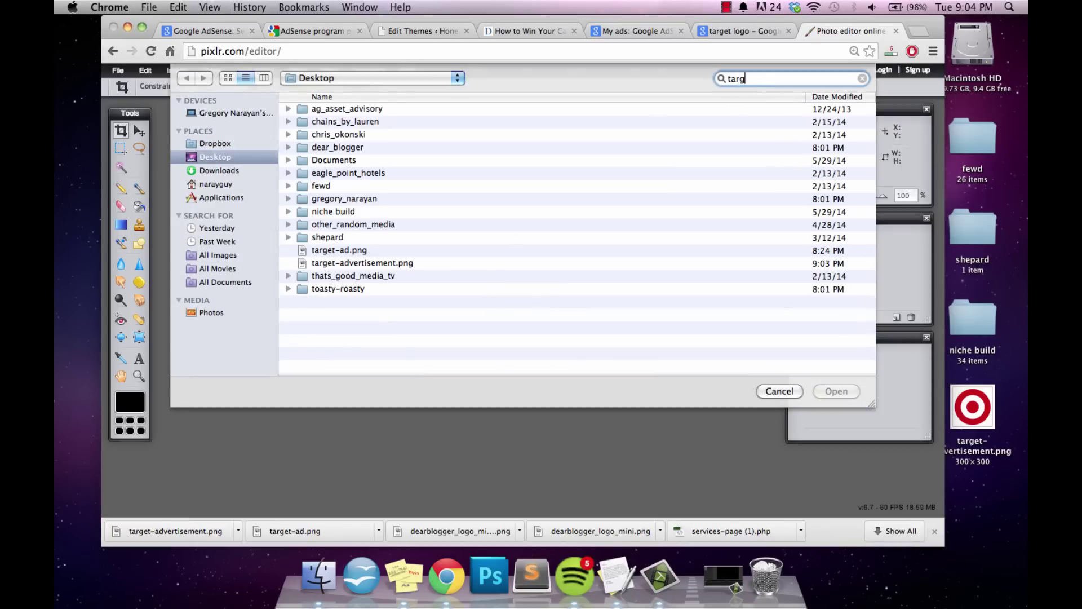
double_click(401, 125)
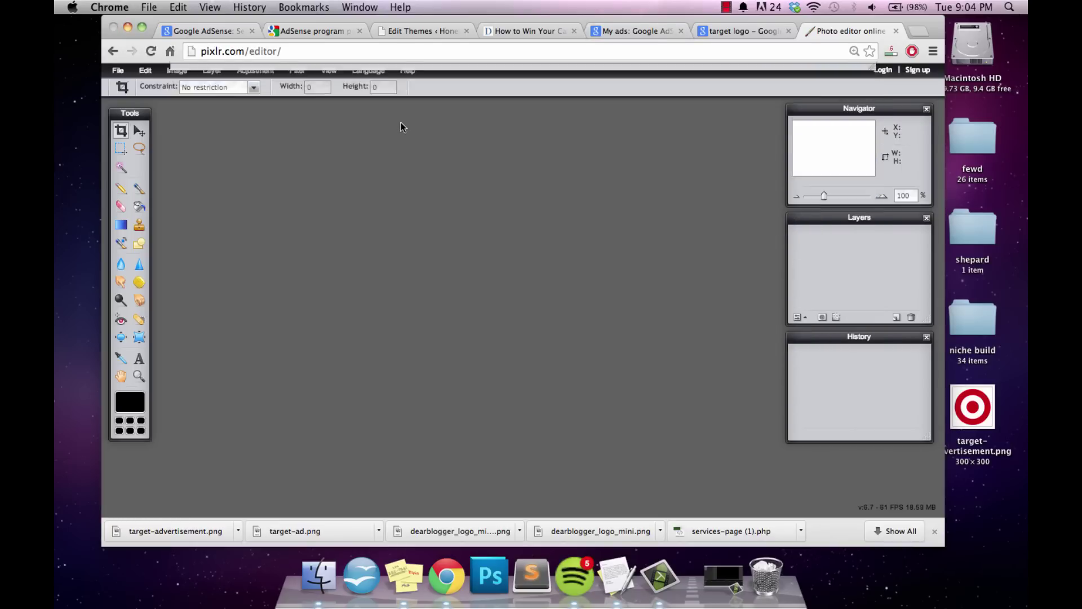
drag(369, 326, 711, 445)
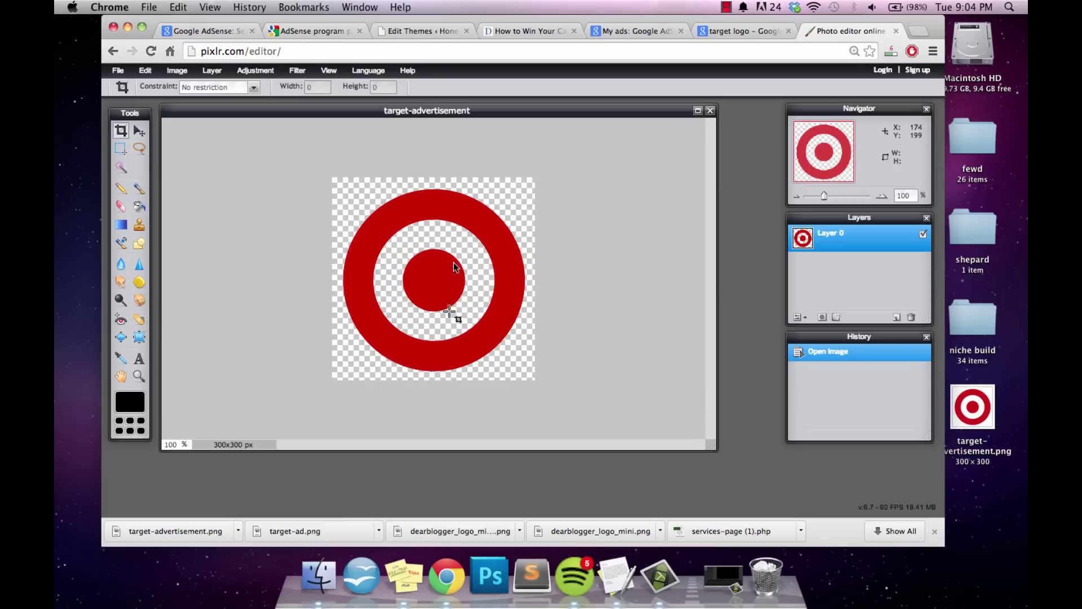
Check the existing ad placements on the student government campaign post and return to the image editor.
click(526, 30)
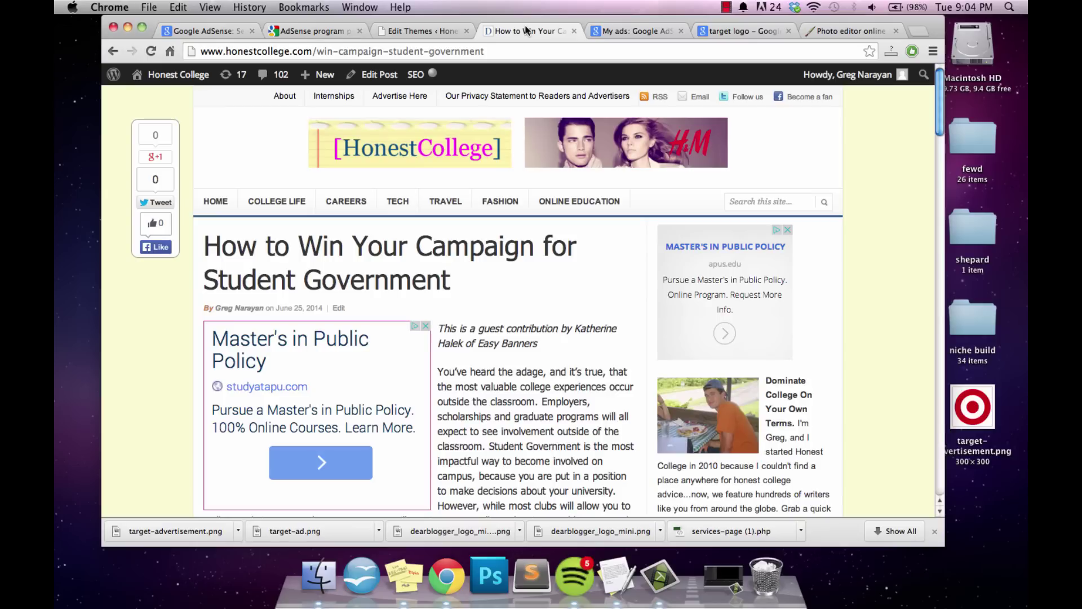
click(846, 31)
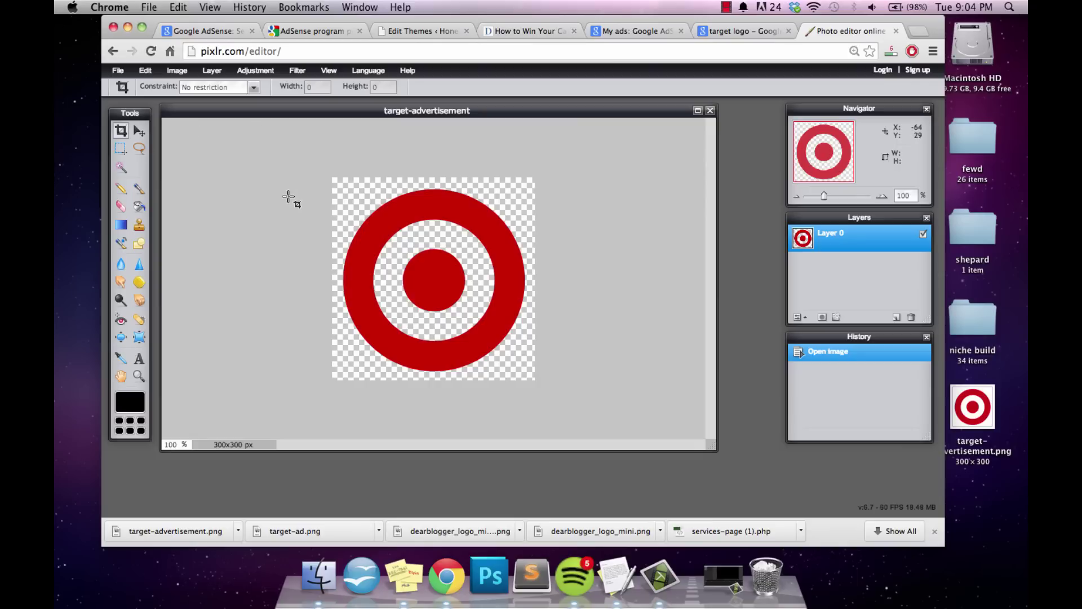
Add a text layer over the bullseye reading "Shop", "Dorm" and "Styles" on three separate lines.
click(138, 360)
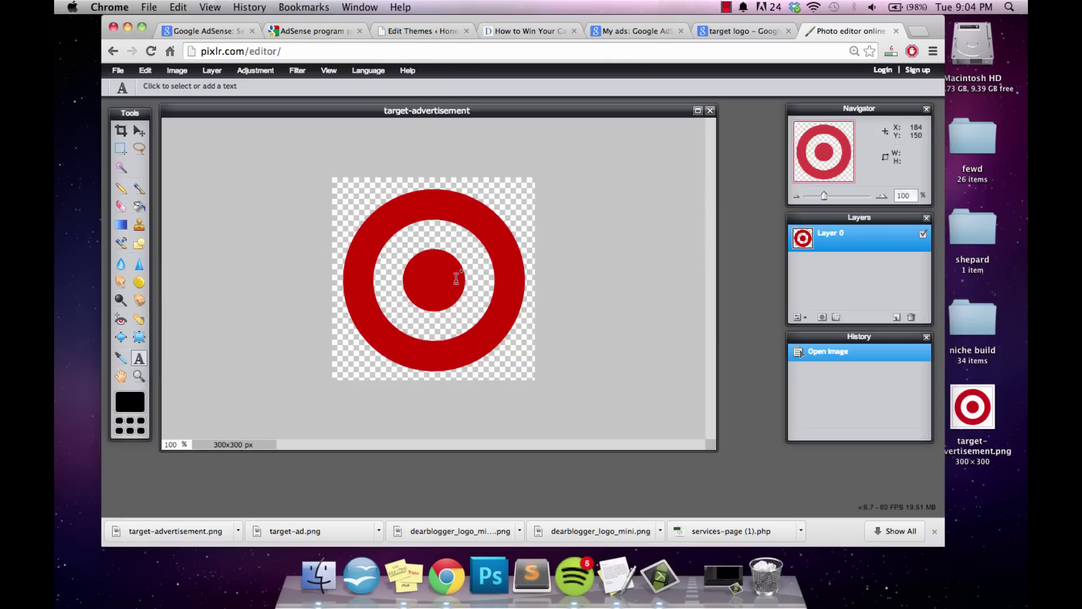
click(404, 250)
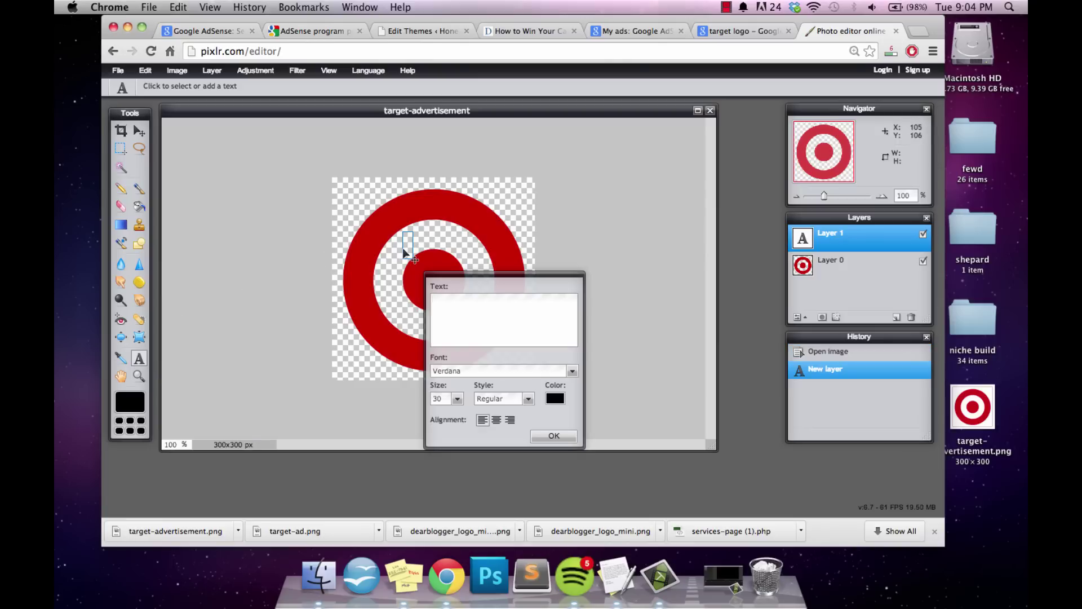
text(Shop)
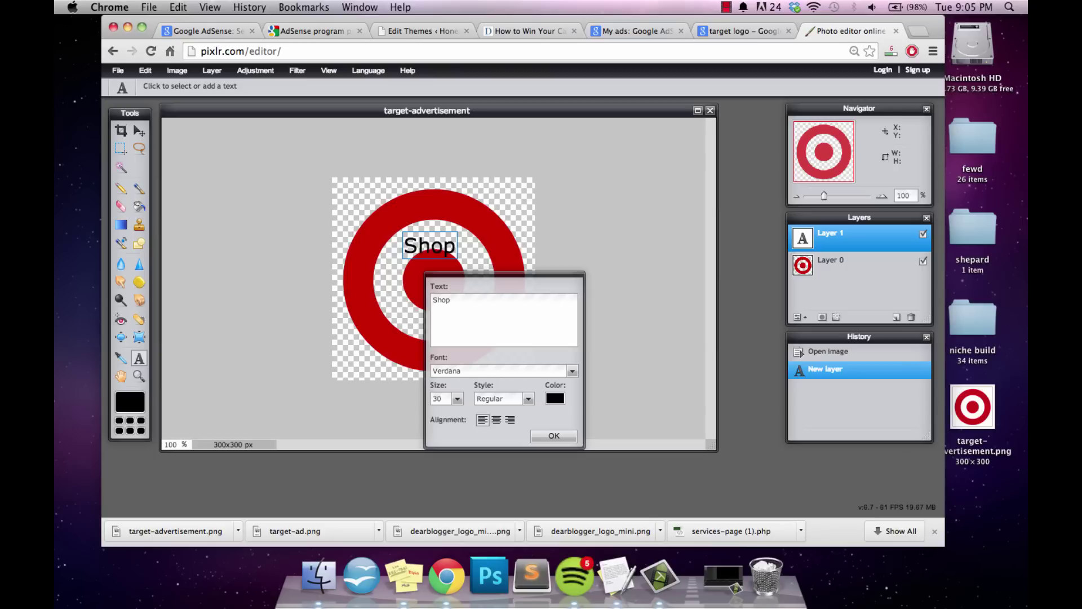
key(Return)
text(Dorm)
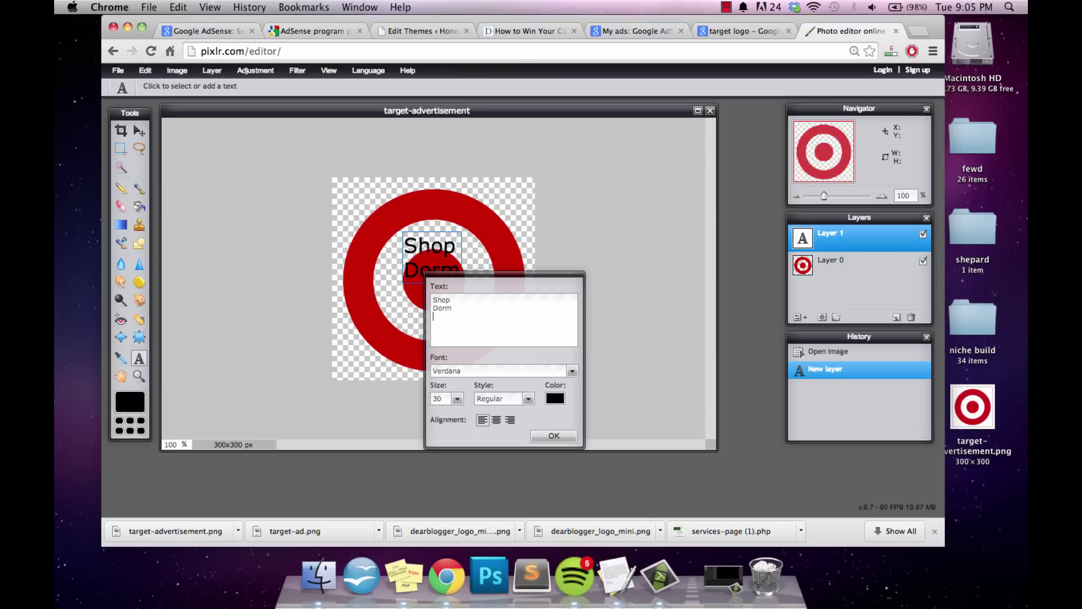
key(Return)
text(Styles)
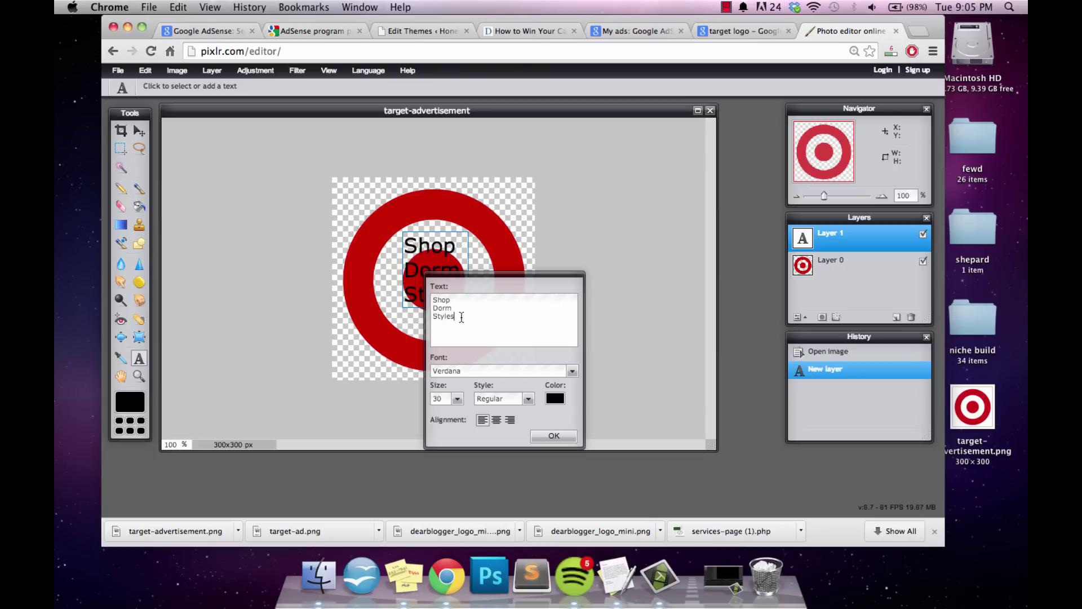
key(super+a)
click(570, 275)
double_click(440, 302)
click(445, 313)
double_click(441, 300)
key(BackSpace)
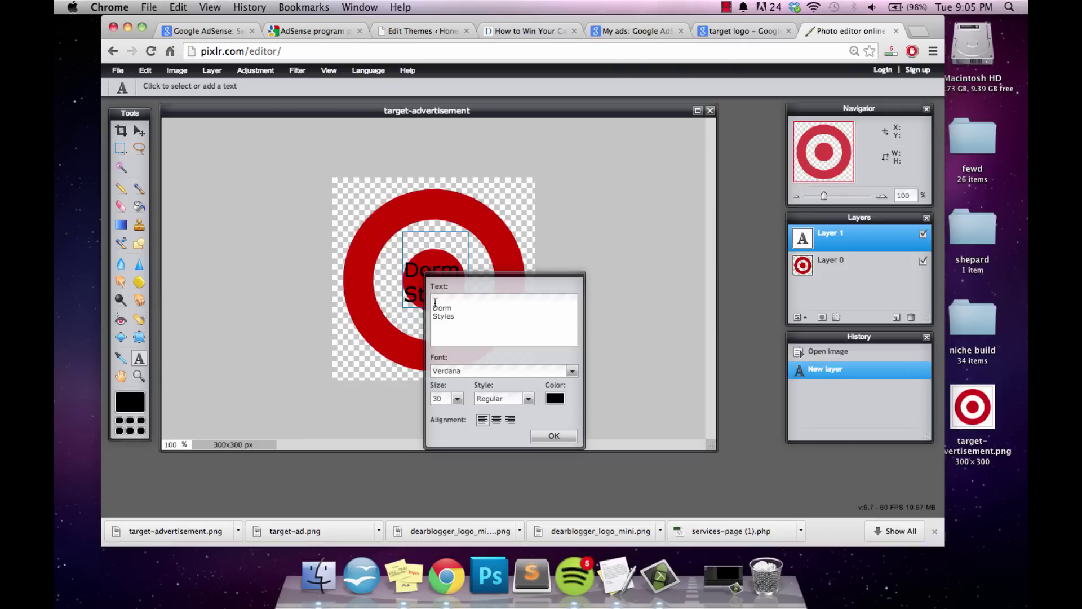
text(Shop)
Center-align the three lines of text and increase their size to 51.
drag(454, 319, 429, 301)
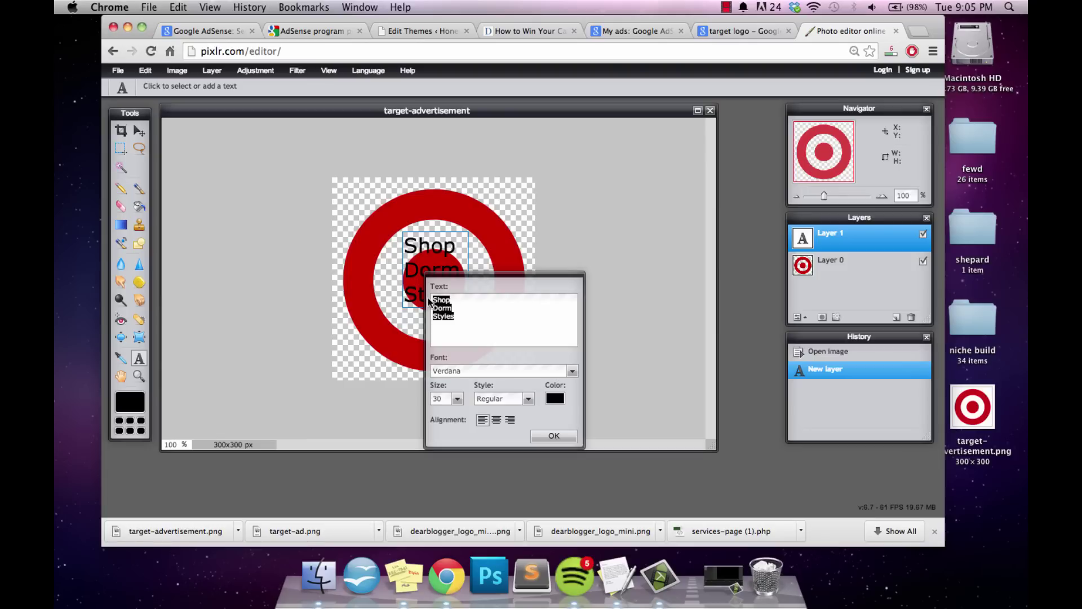
click(499, 420)
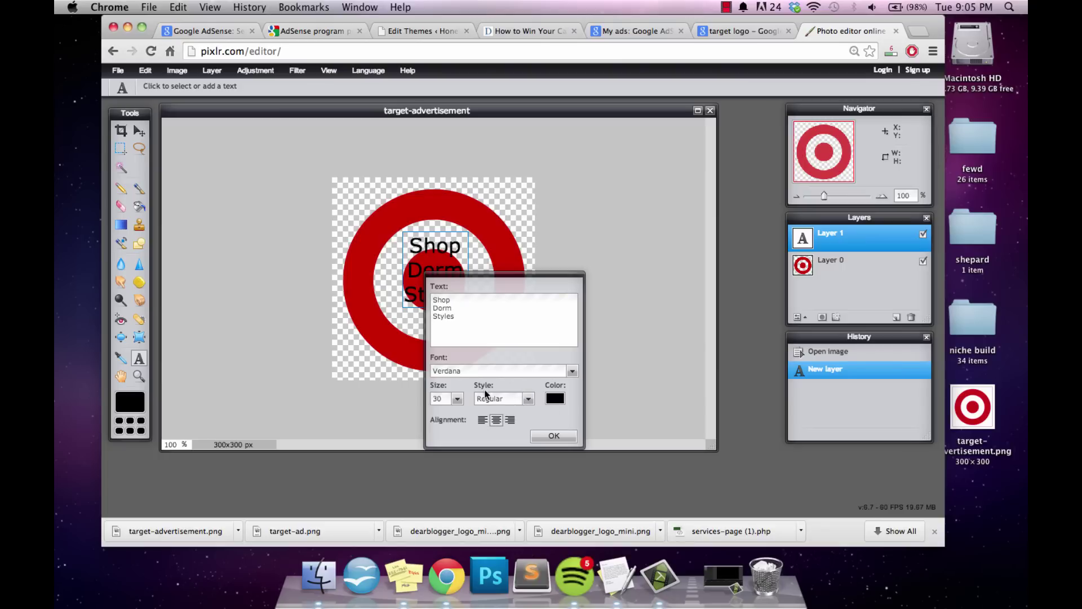
click(458, 399)
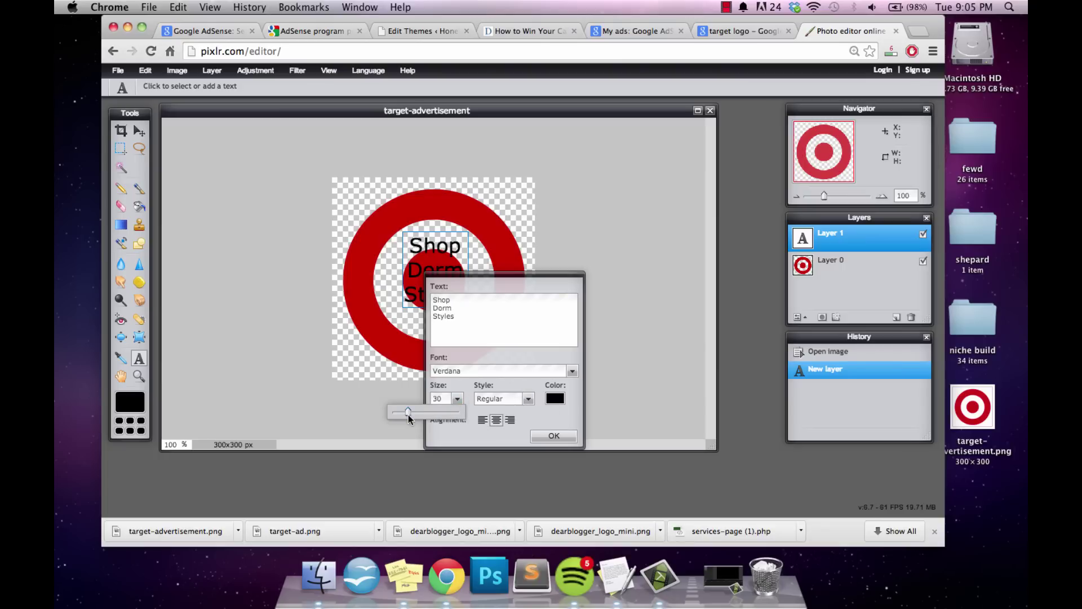
drag(409, 416, 418, 420)
Set the text's font to Handwriting - Dakota, keep the Regular style and confirm the text.
click(529, 399)
click(529, 399)
click(572, 371)
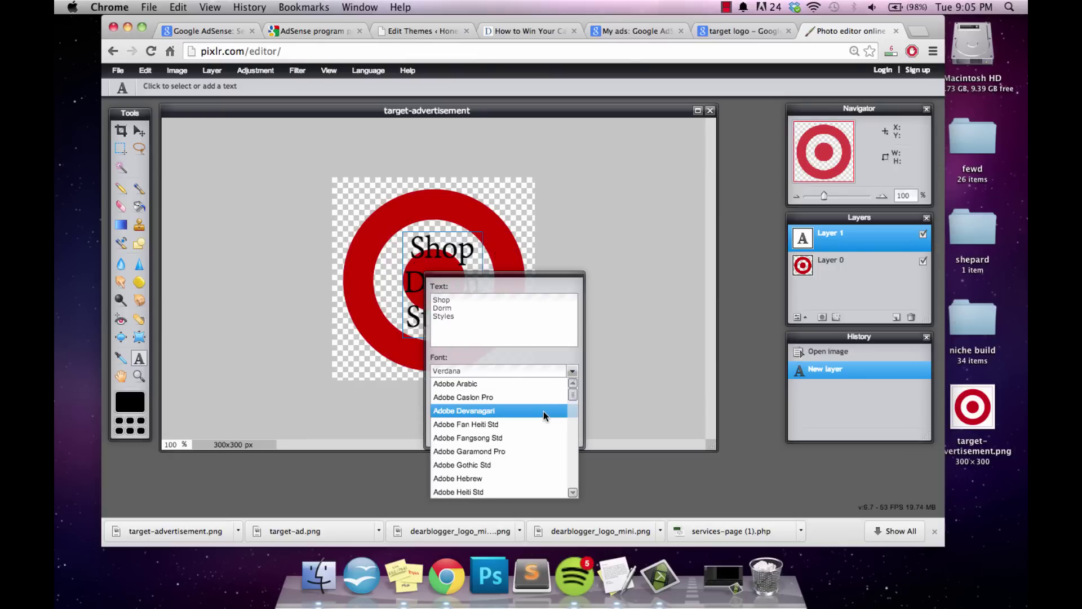
drag(572, 395, 573, 433)
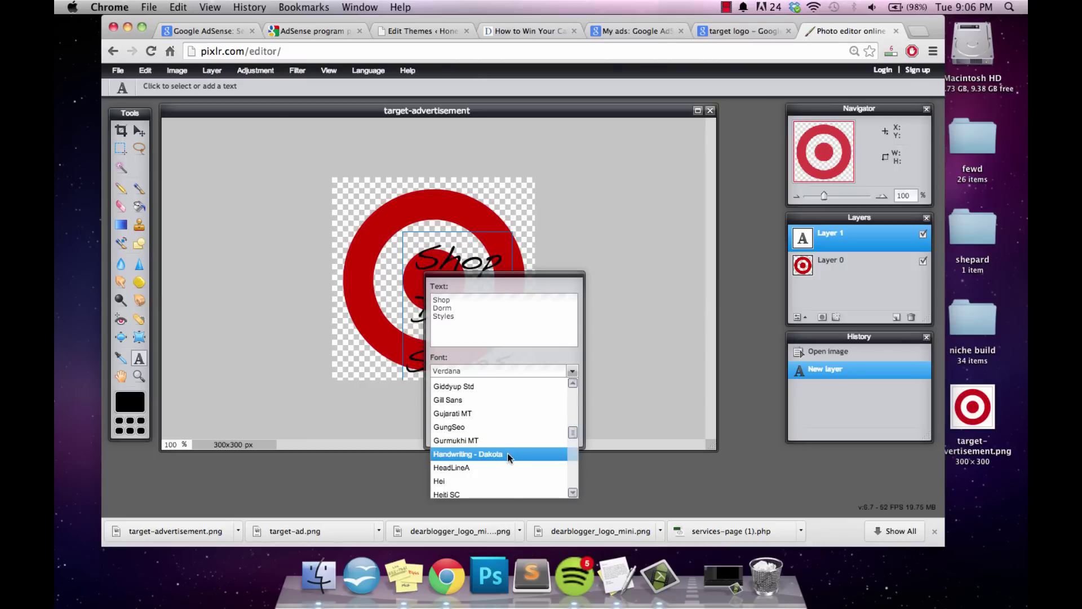
click(496, 454)
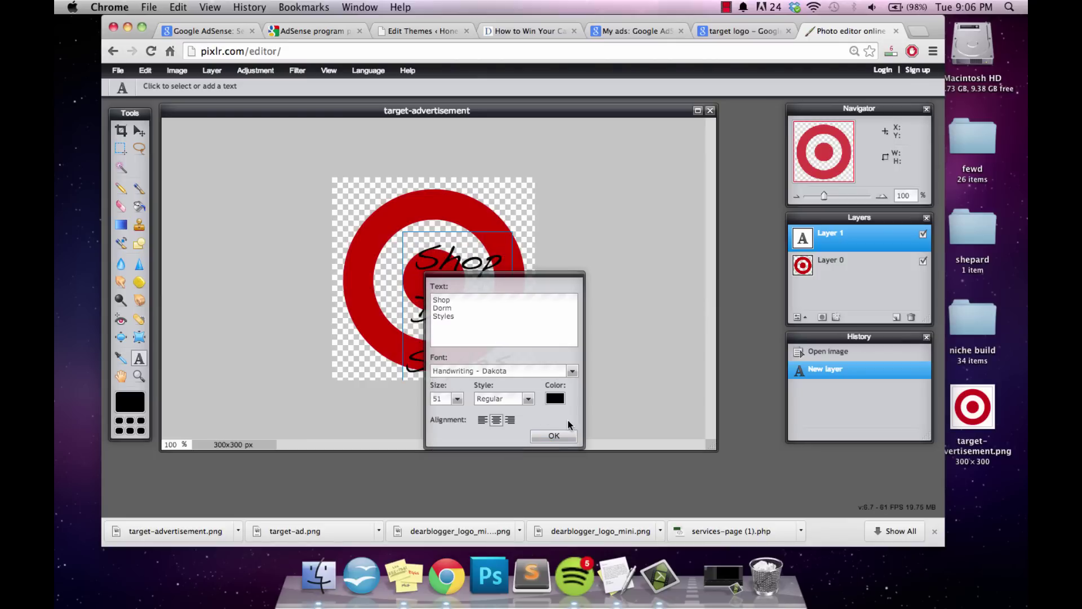
click(573, 438)
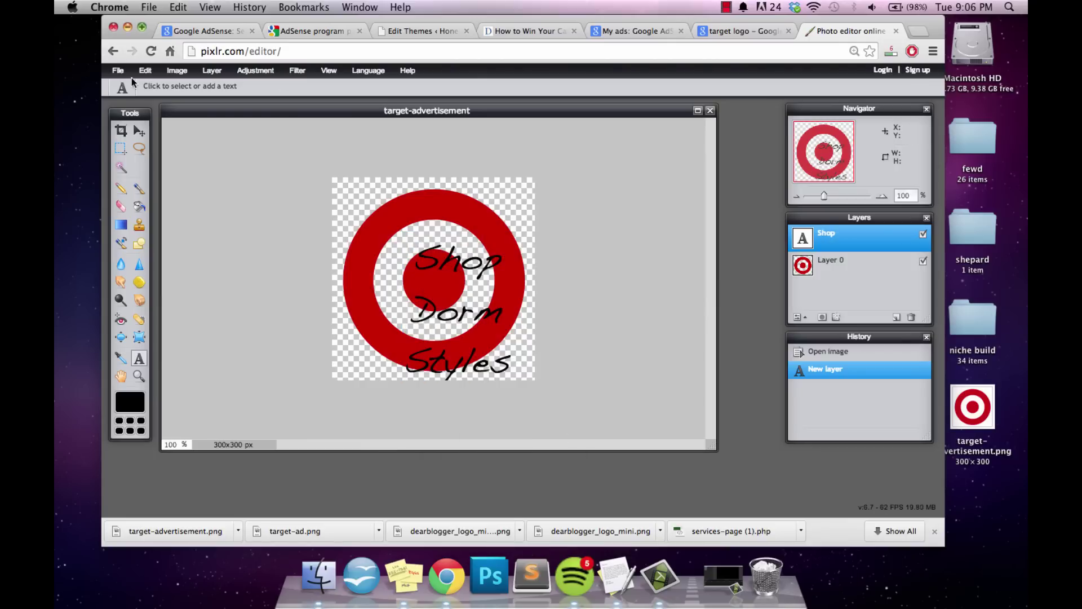
Move the "Shop Dorm Styles" text so it is centered over the bullseye.
click(138, 131)
drag(464, 306, 439, 264)
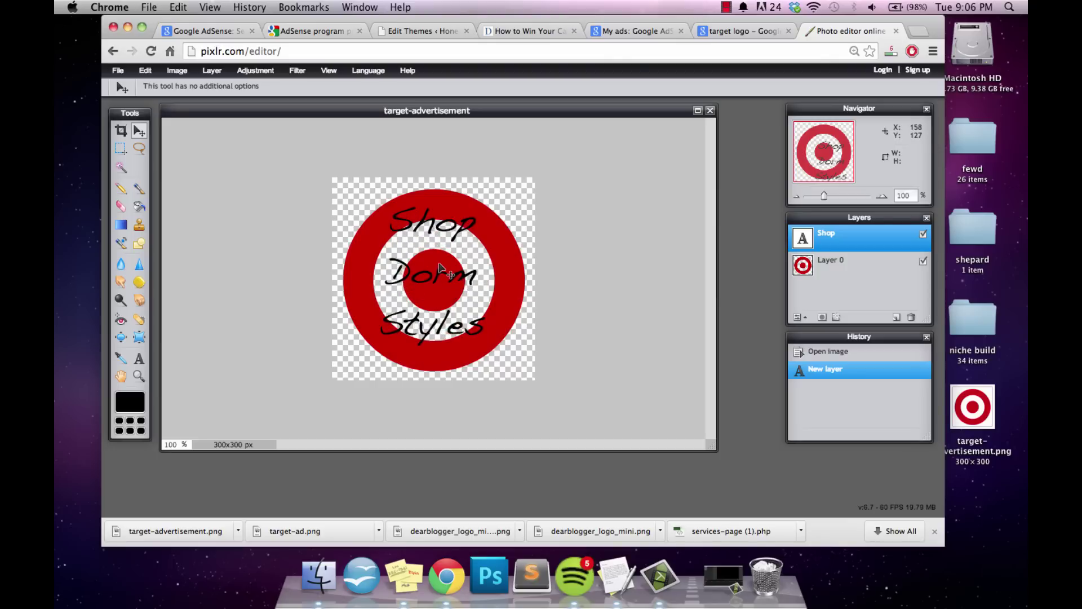
drag(440, 268, 440, 268)
Add an Outer glow layer style to the "Shop Dorm Styles" text layer.
click(139, 359)
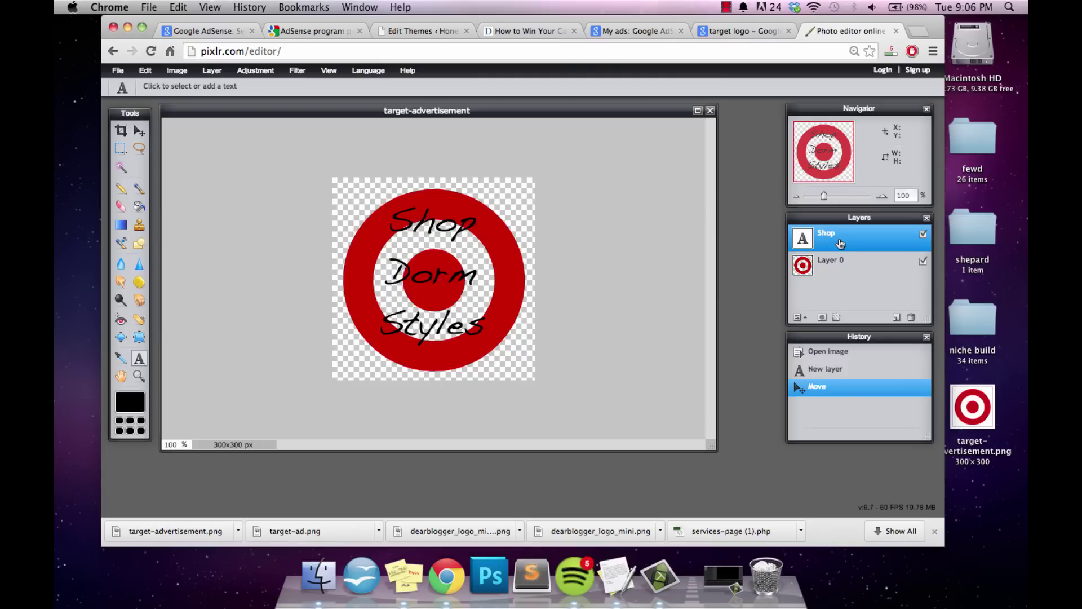
click(420, 279)
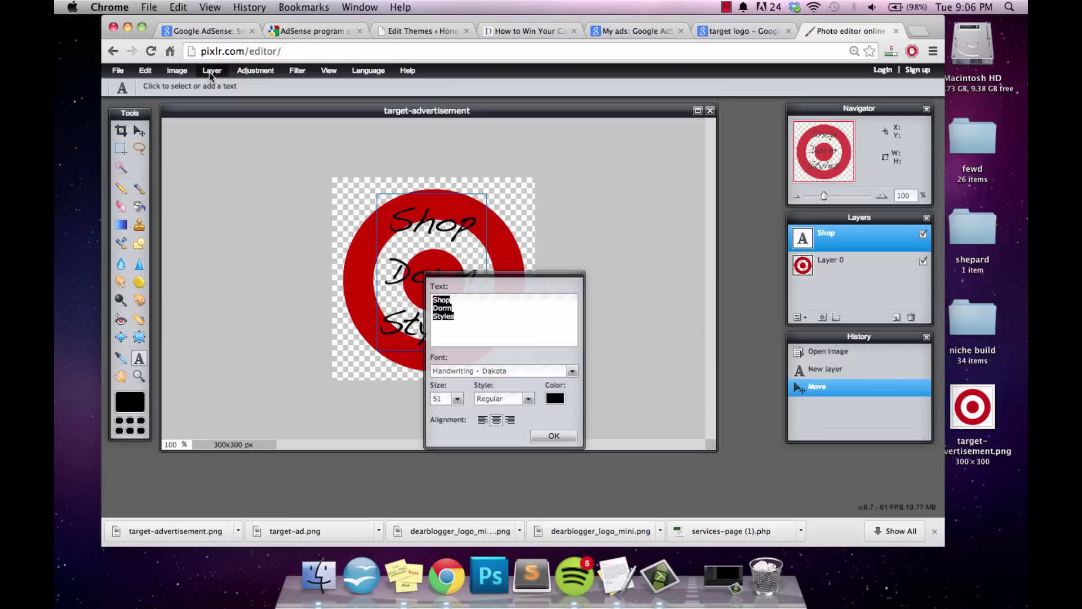
click(459, 315)
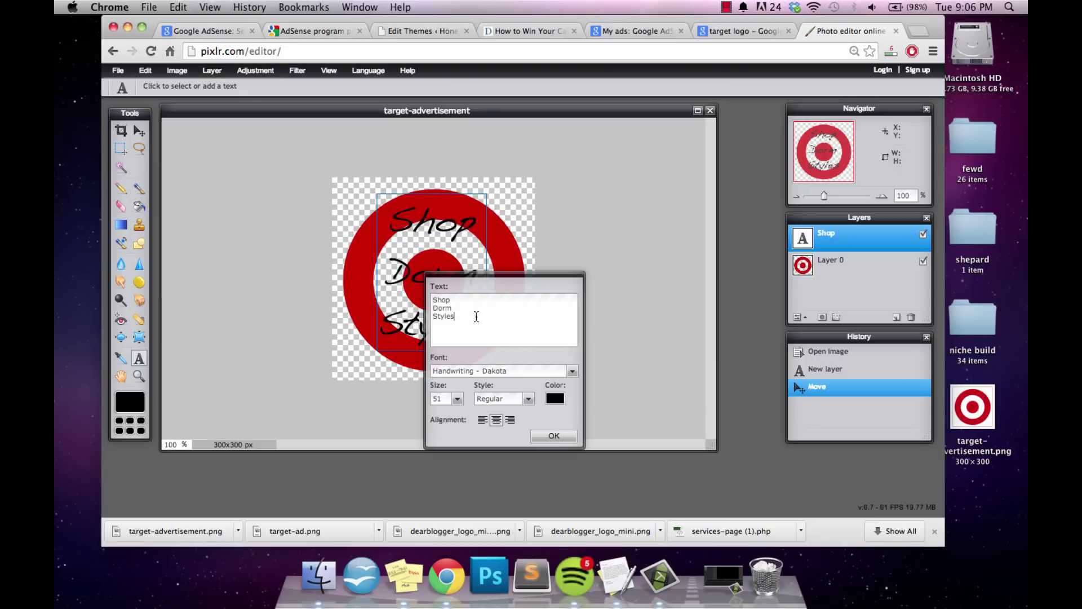
drag(476, 317, 430, 297)
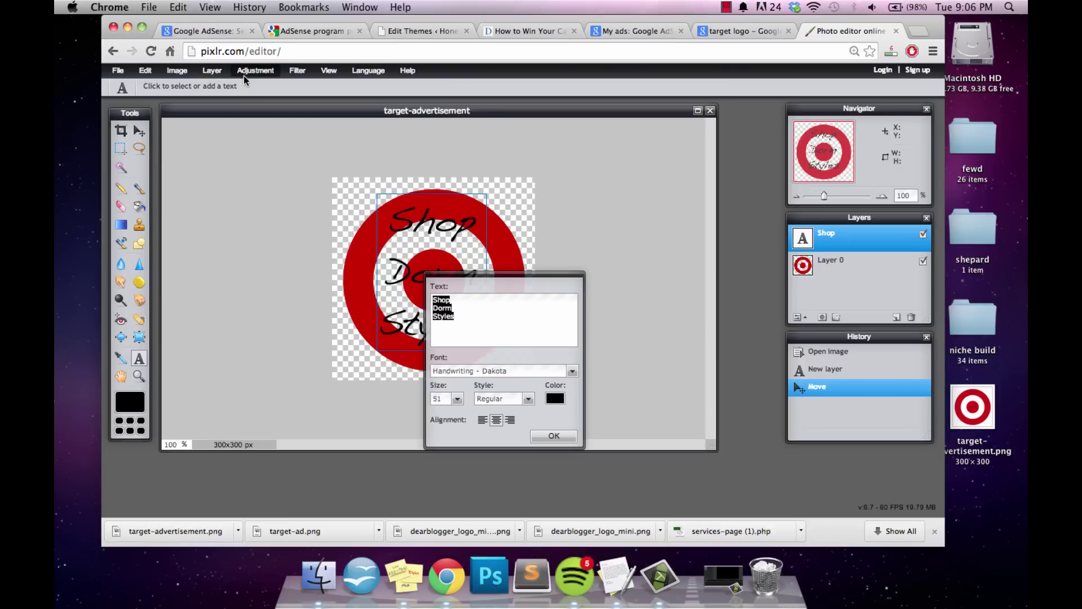
click(211, 71)
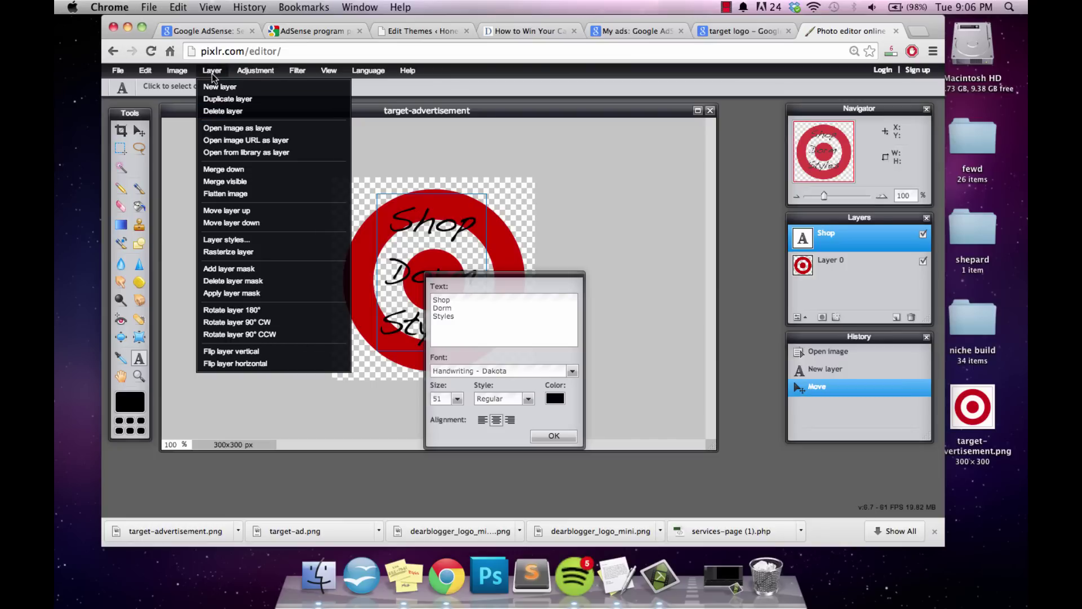
click(220, 239)
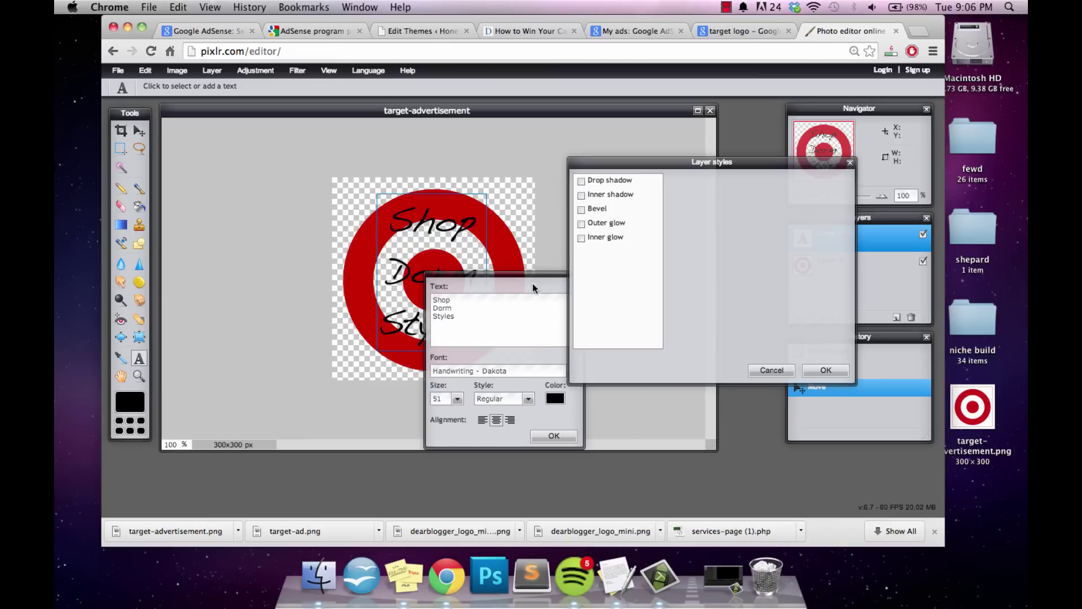
click(608, 224)
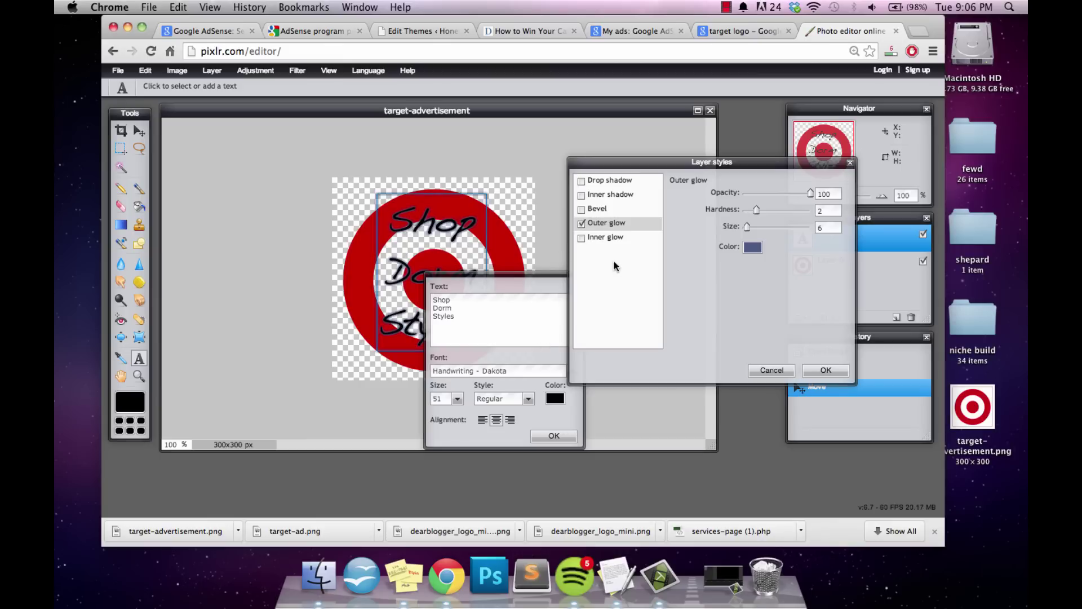
Set the outer glow color to white (ffffff).
click(756, 248)
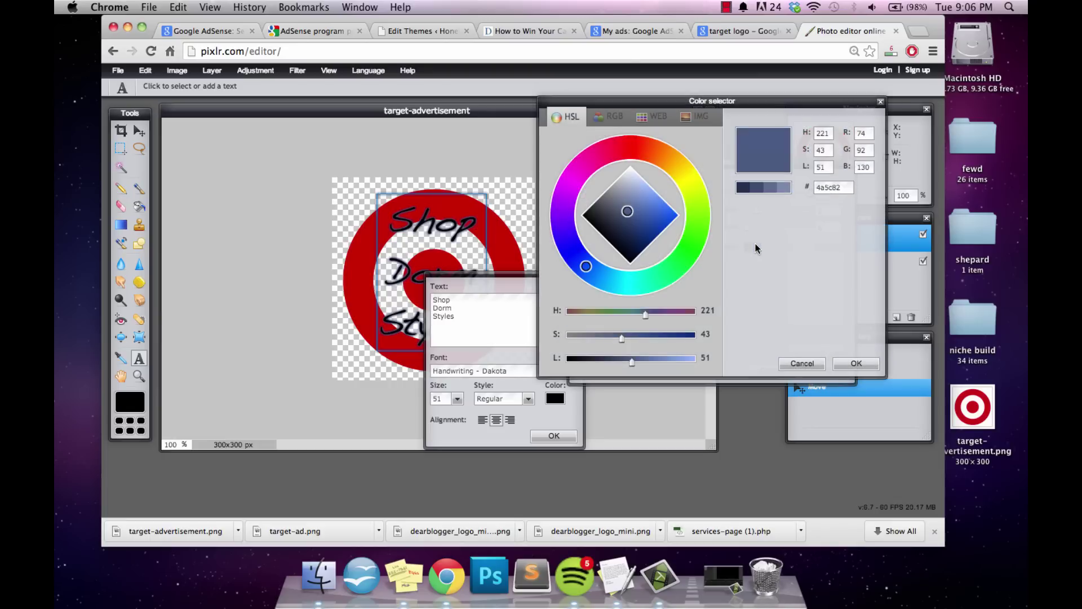
drag(626, 211, 632, 166)
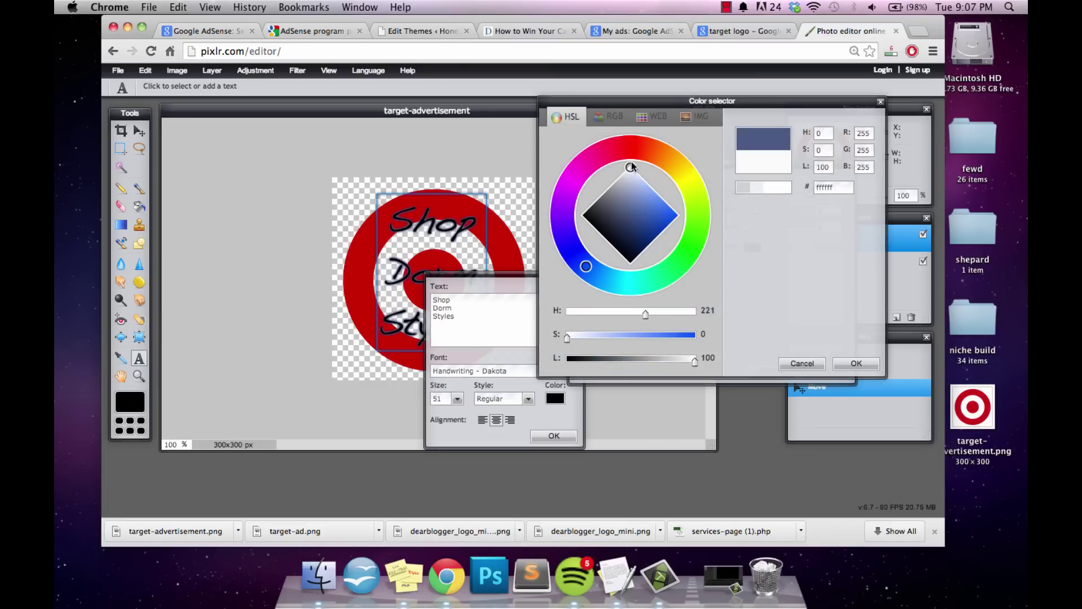
click(850, 364)
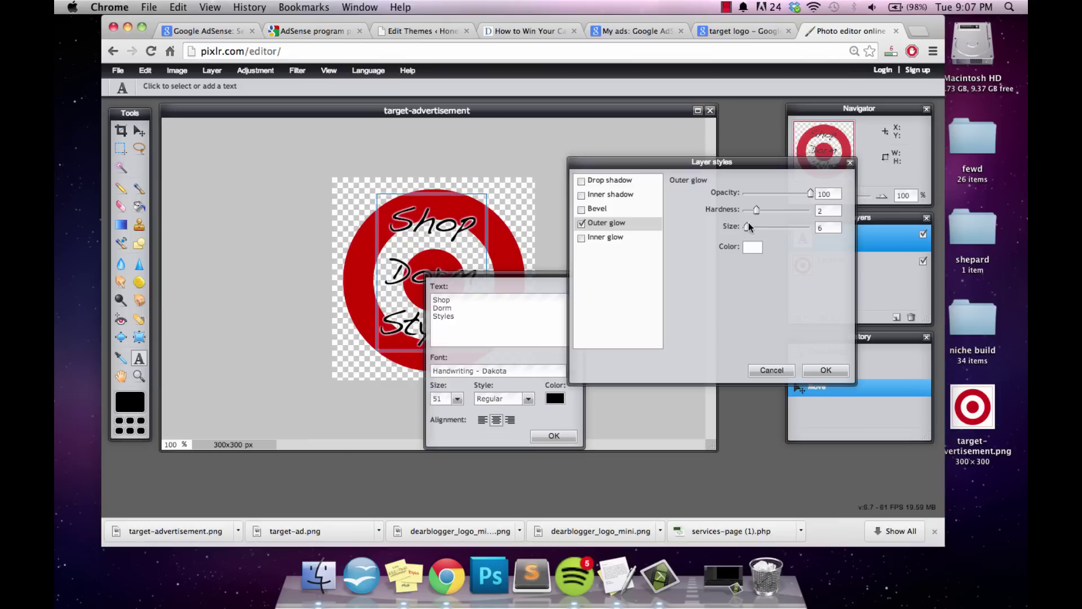
Set the outer glow's hardness to 6 and size to 18, then apply the style and close the text settings.
mouse_move(758, 215)
mouse_down()
mouse_move(786, 213)
mouse_move(755, 228)
mouse_up()
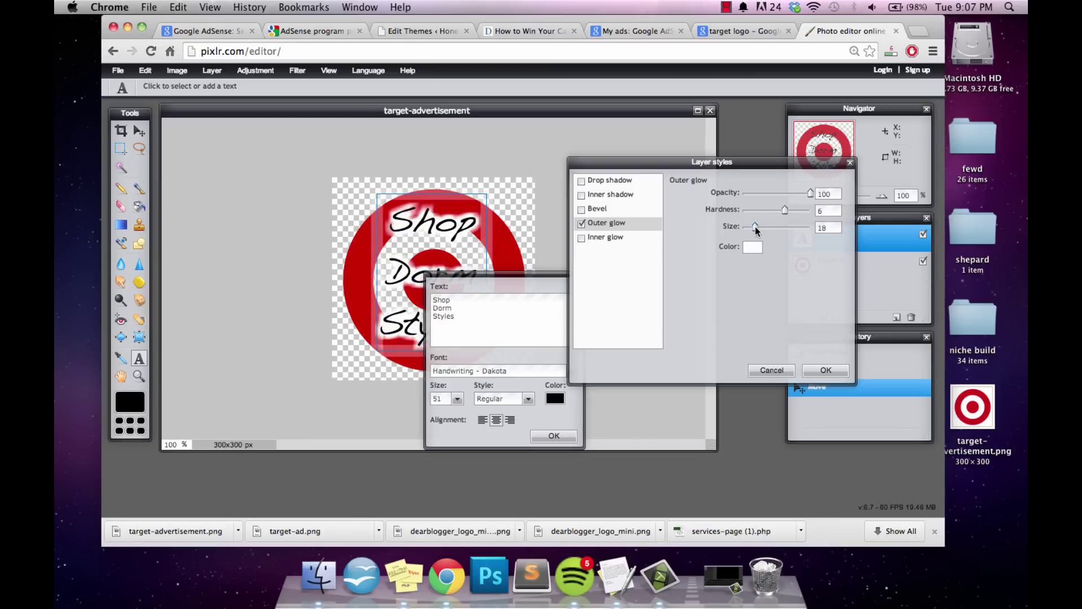
click(837, 375)
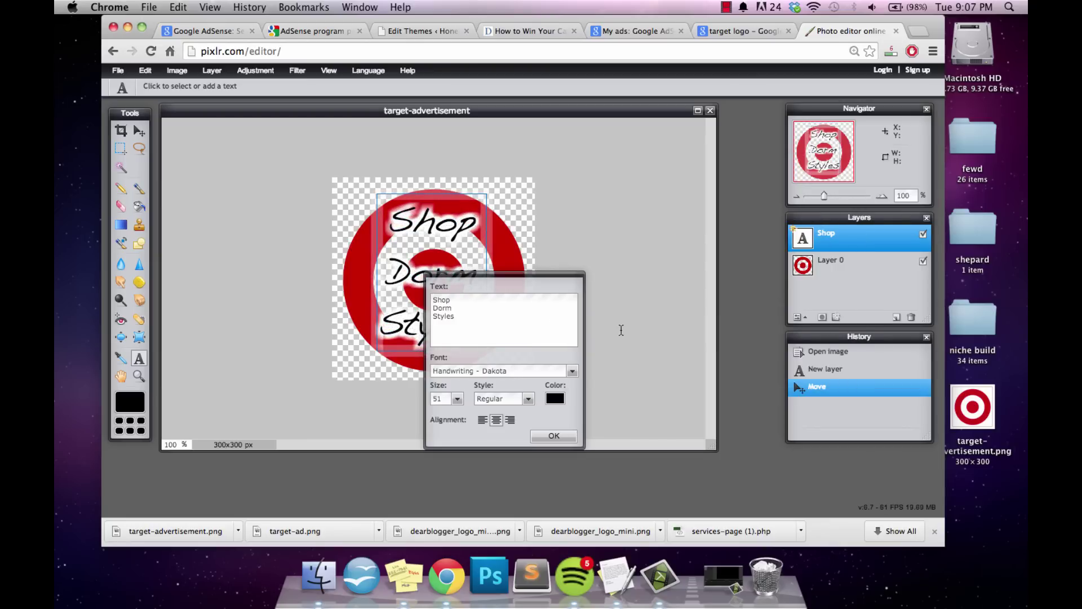
click(554, 436)
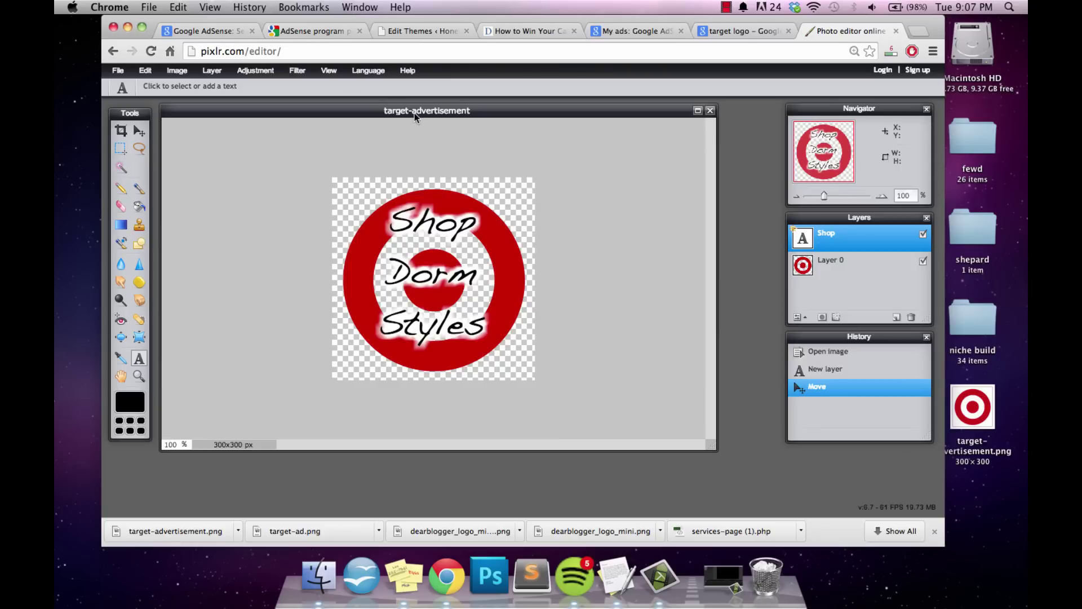
drag(414, 116, 424, 116)
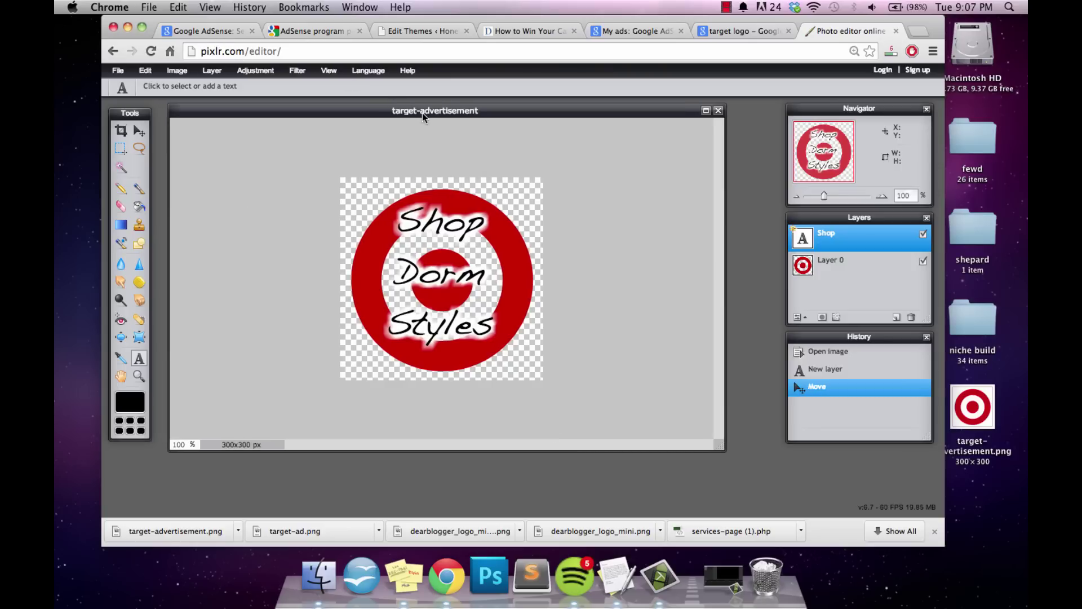
Save the image to the Desktop as a PNG named target-advertisement, replacing the existing file.
click(117, 70)
click(128, 140)
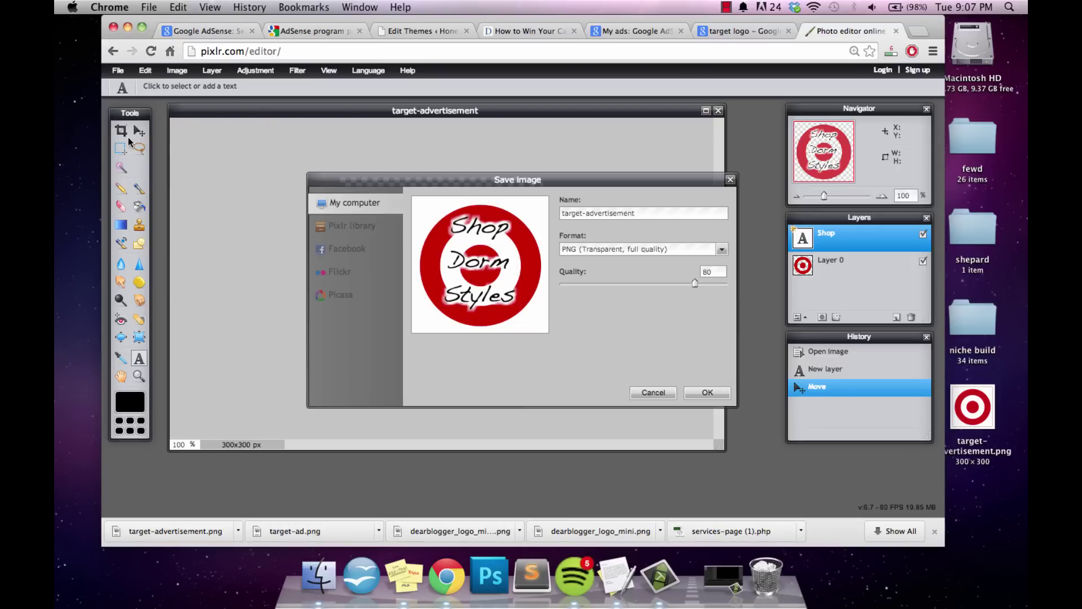
click(708, 392)
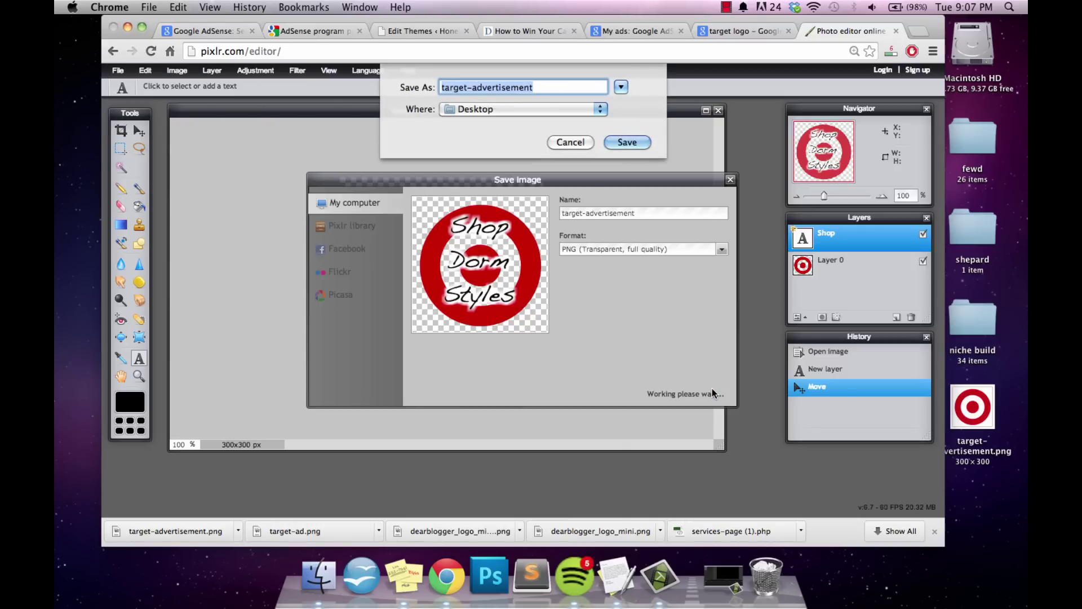
click(625, 142)
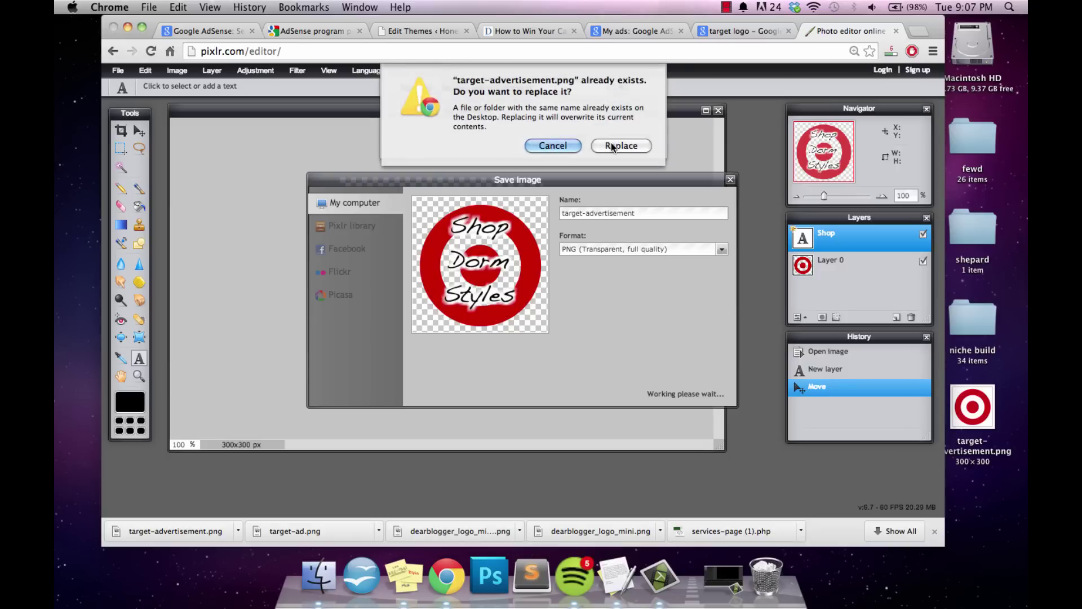
click(627, 145)
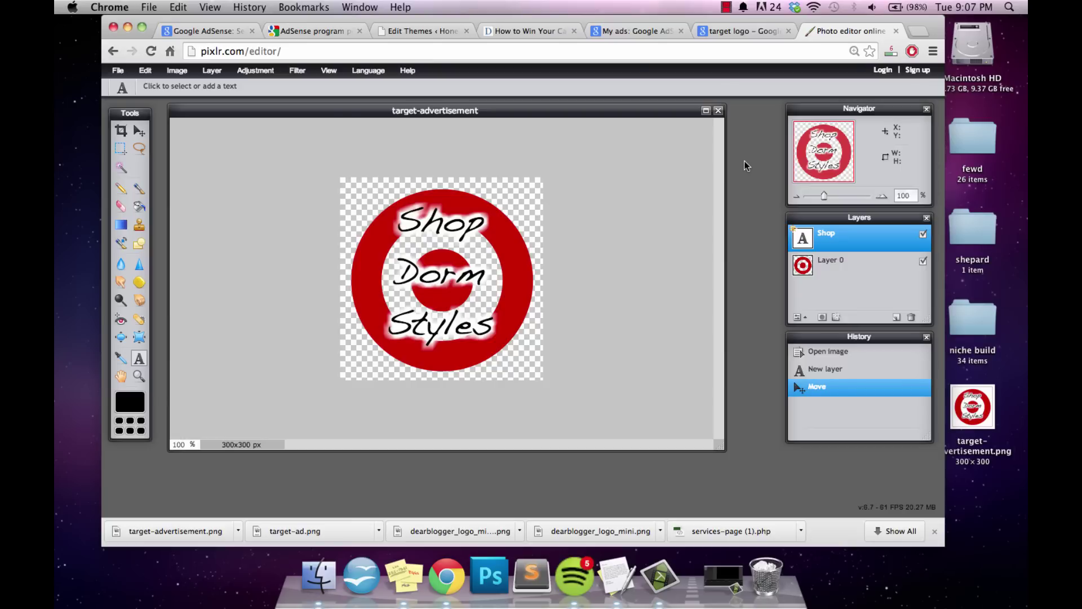
Return to the Honest College site and open its Widgets admin page.
click(508, 31)
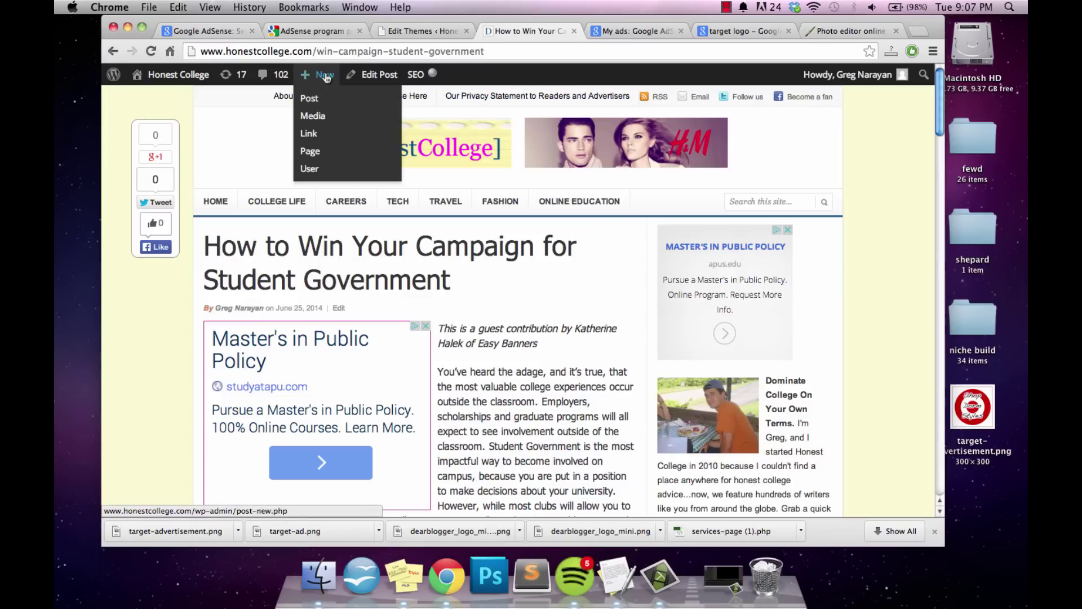
mouse_move(172, 74)
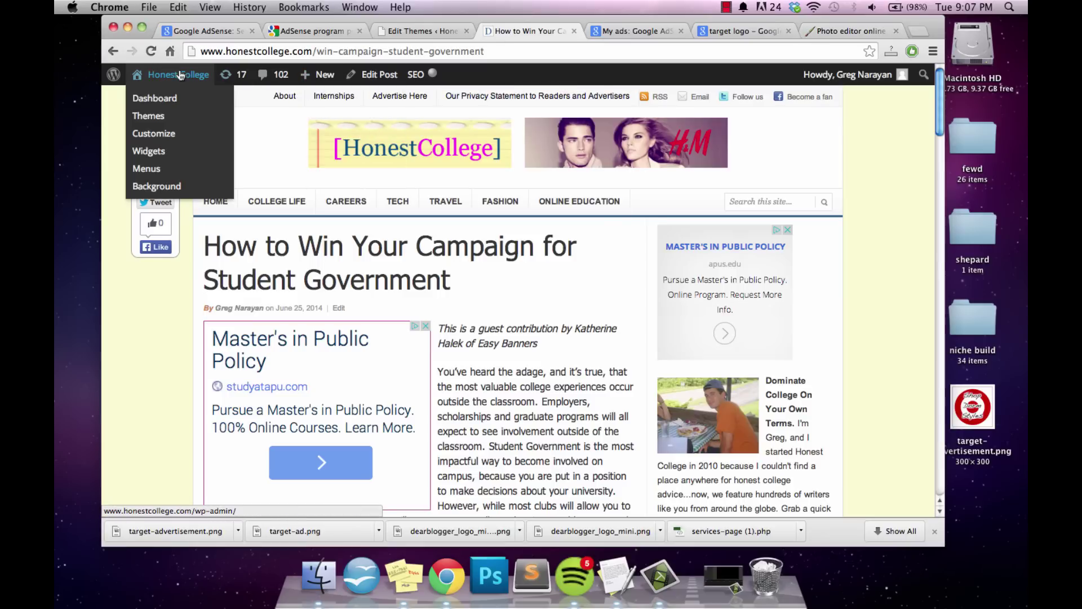
click(143, 152)
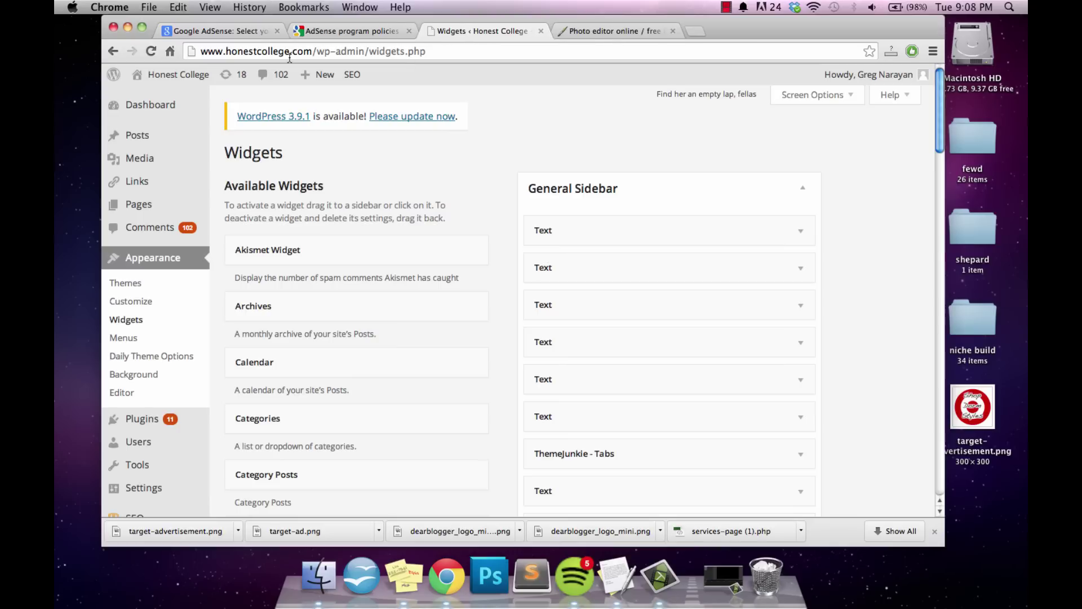
Open a new WordPress post in a separate browser tab and switch to it.
mouse_move(328, 84)
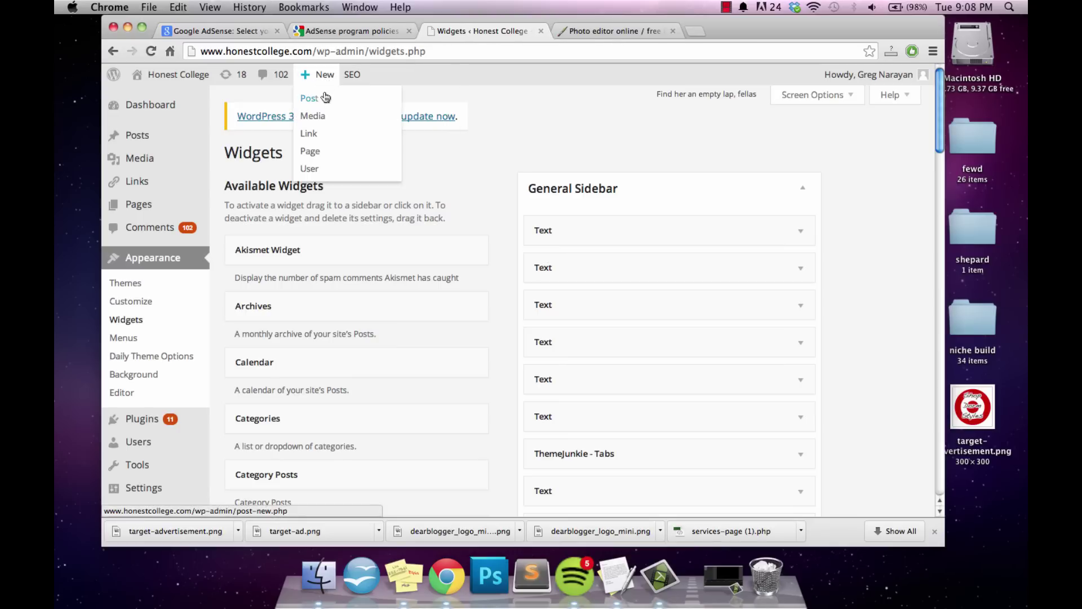
right_click(314, 99)
click(334, 103)
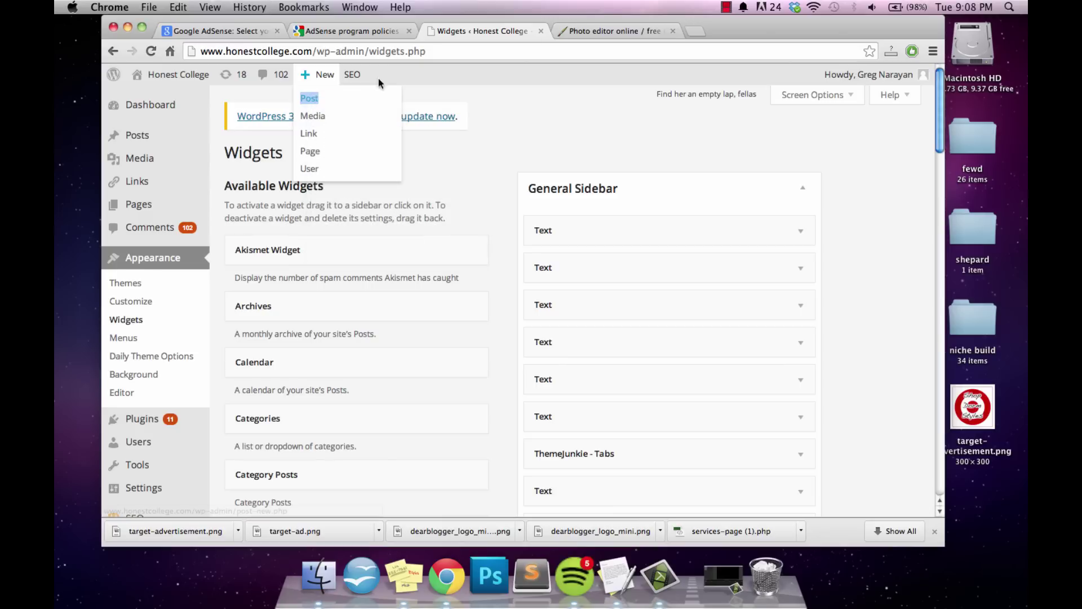
click(592, 30)
drag(545, 28, 500, 25)
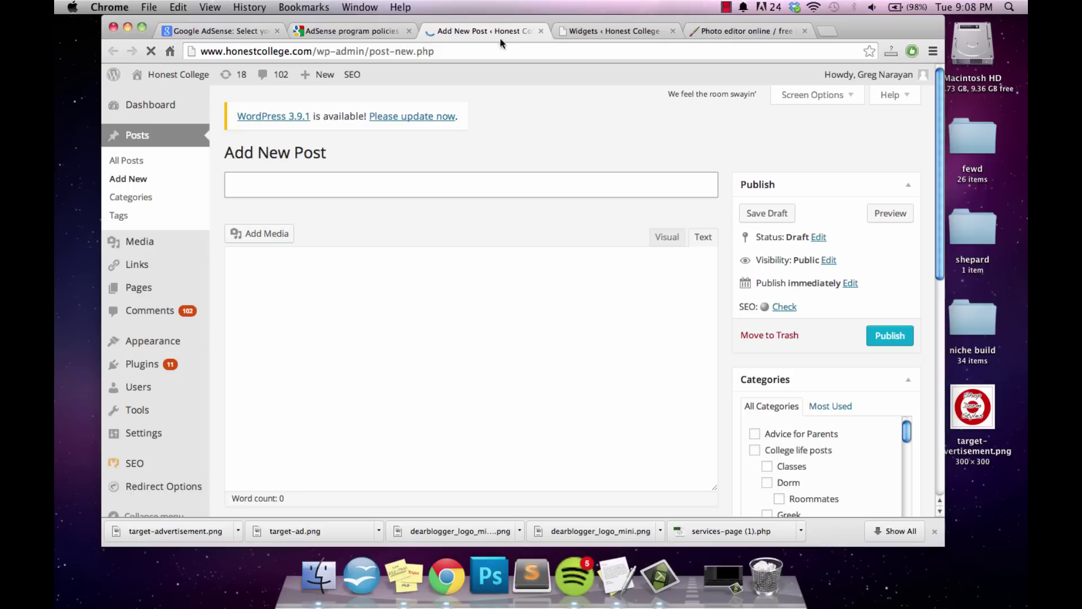
Upload target-advertisement.png from the Desktop and insert it into the new post.
click(473, 314)
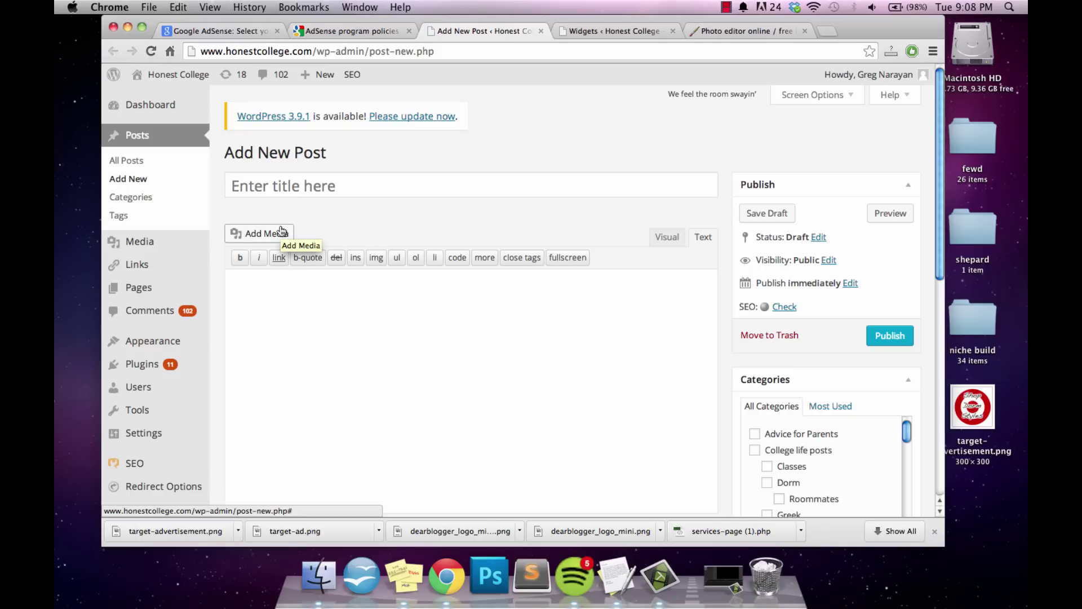
click(259, 239)
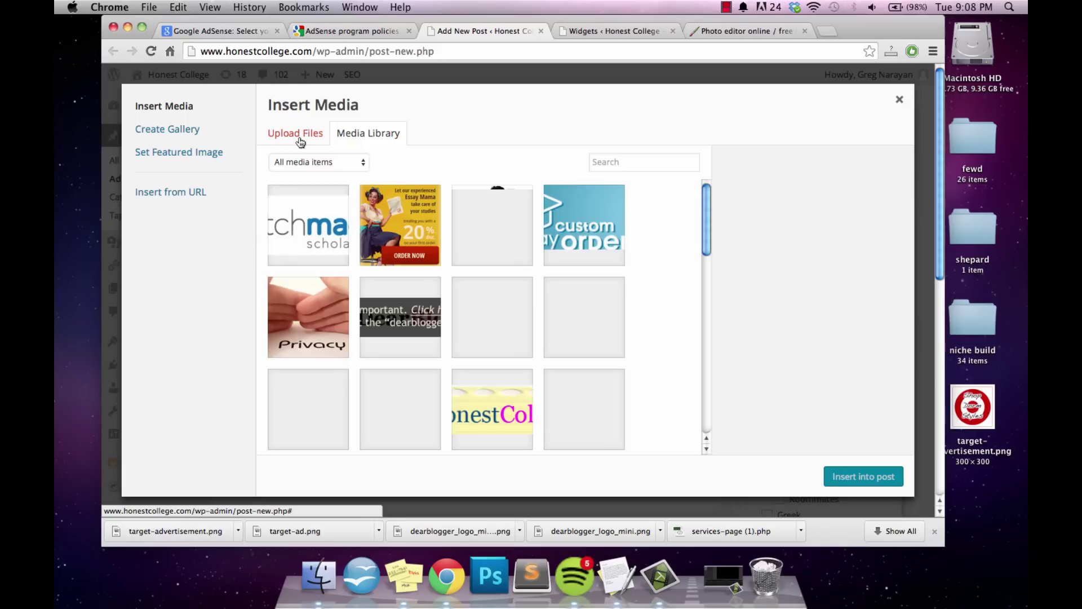
click(301, 138)
click(584, 337)
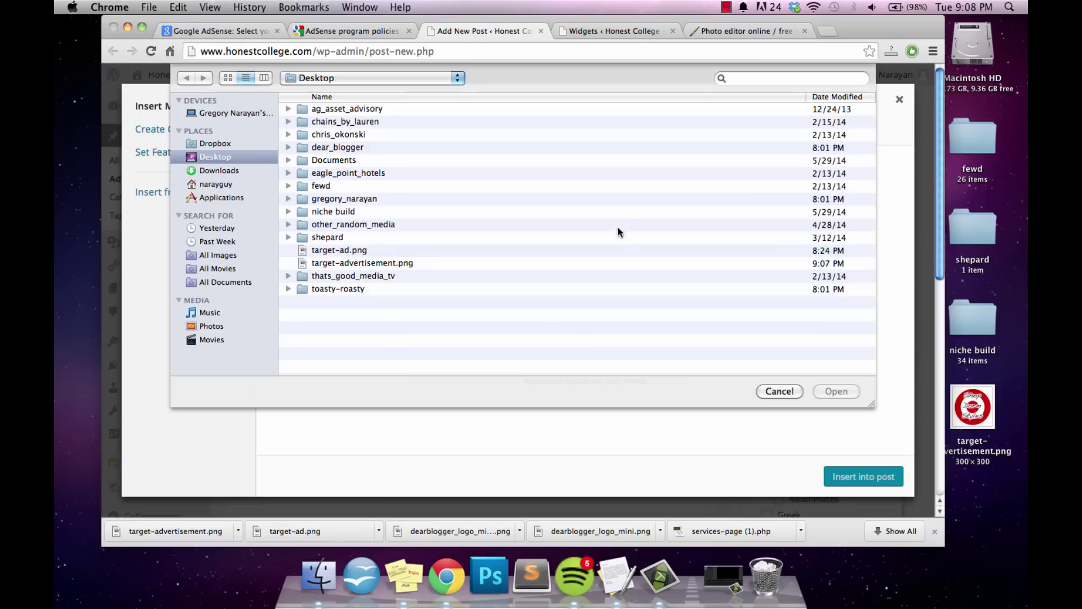
double_click(403, 264)
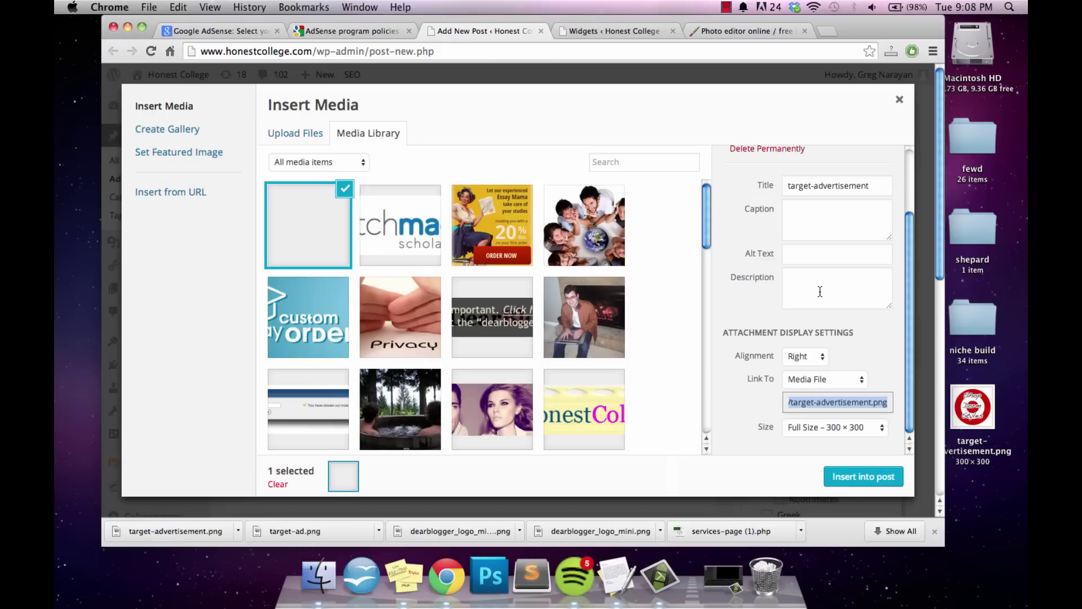
click(857, 478)
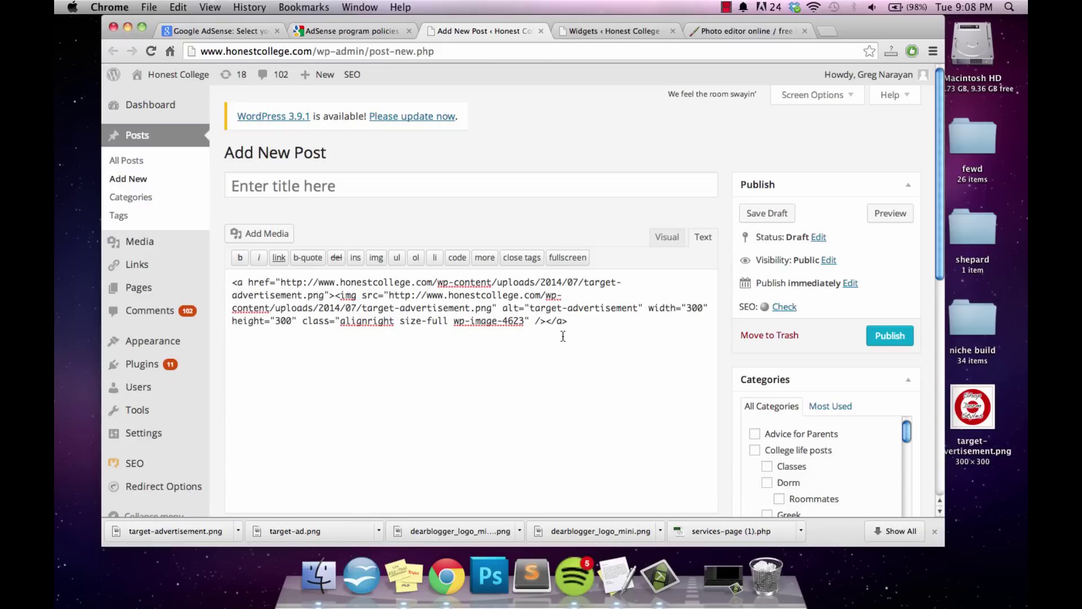
Add the placeholder text ";lakdfj;ladkfjal;kfj;l" below the image code in the post body.
text(akdfj;ladkfjal;kfj;l)
click(356, 189)
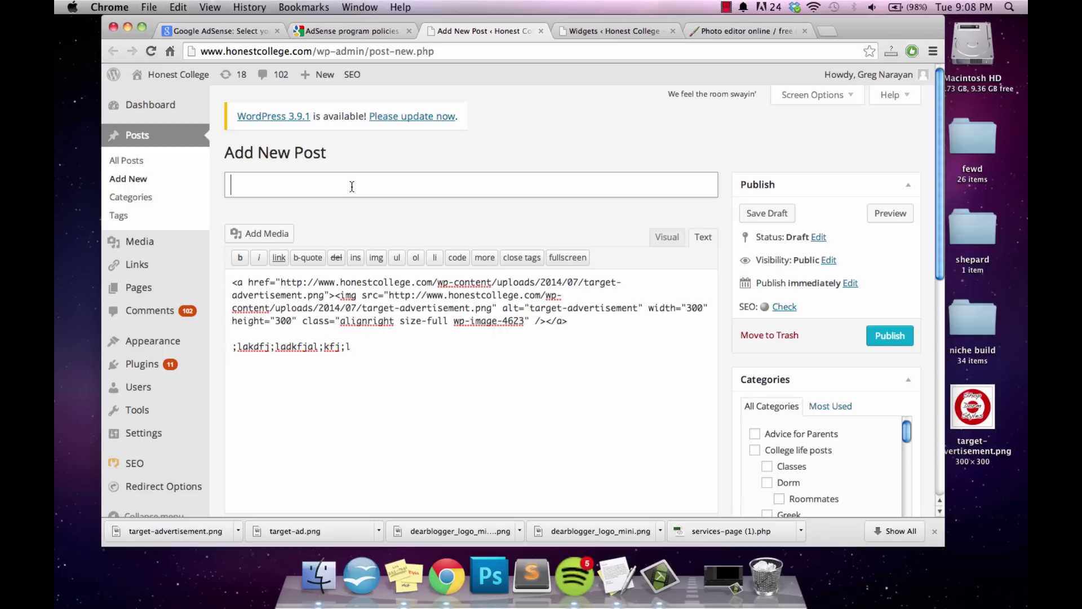
click(611, 340)
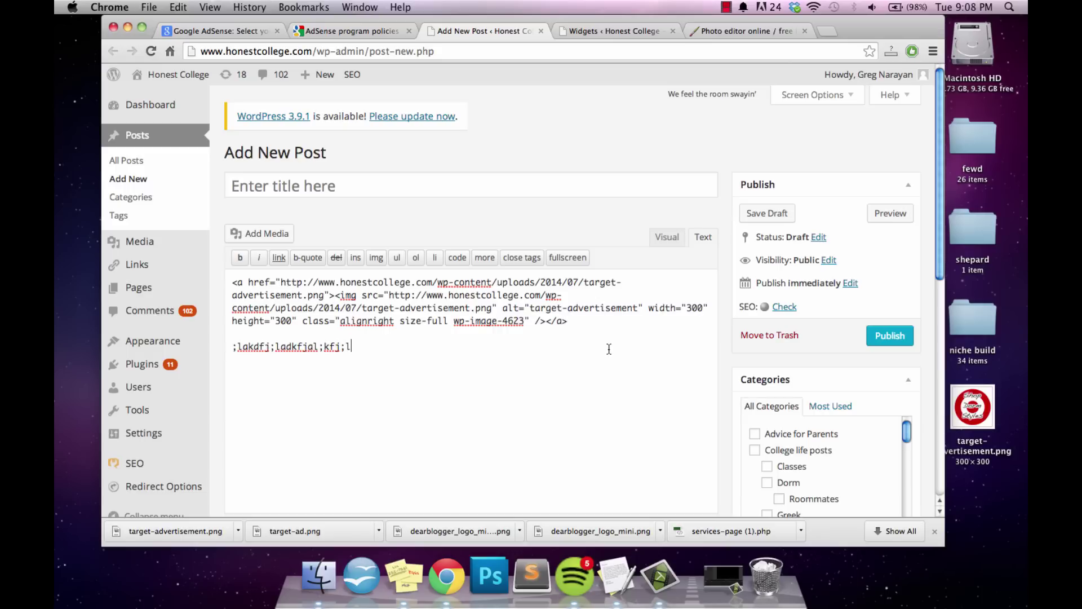
Preview the post to check how the Target ad image displays, and close the preview window.
click(881, 213)
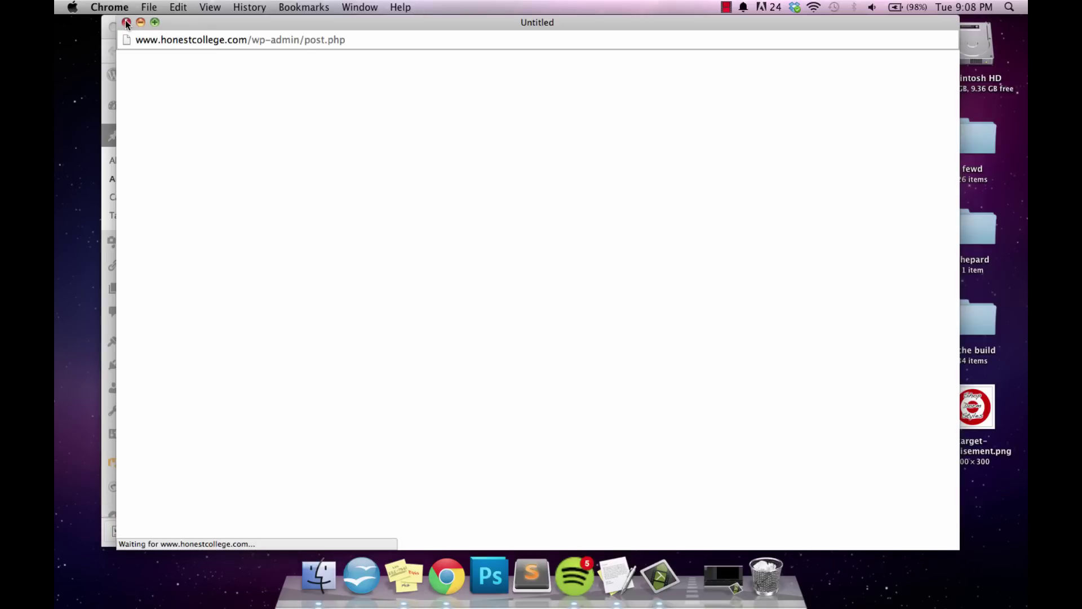
drag(234, 25, 240, 24)
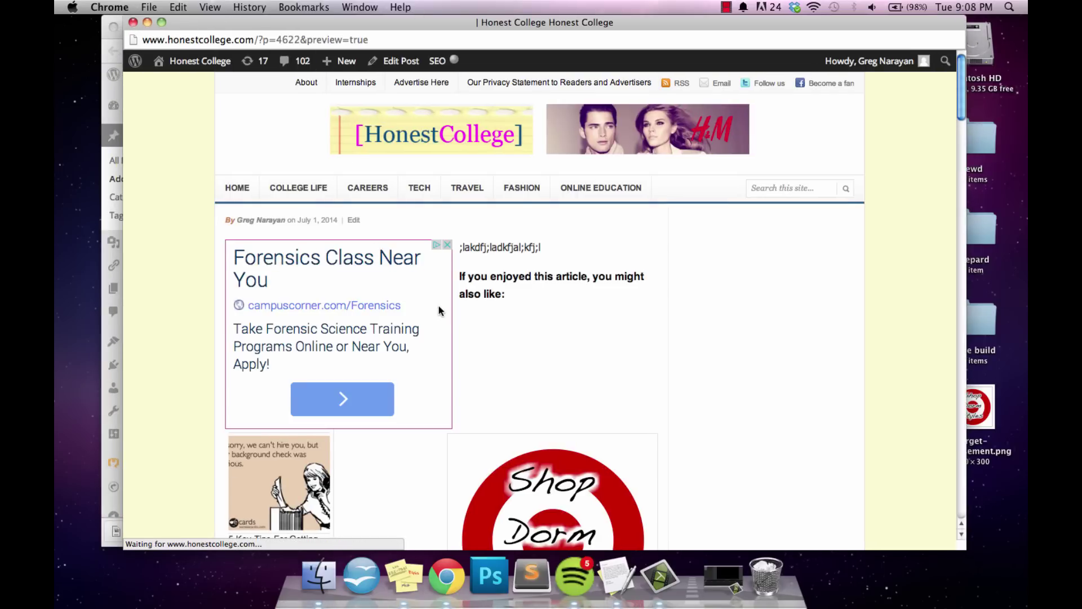
scroll(438, 306, down, 5)
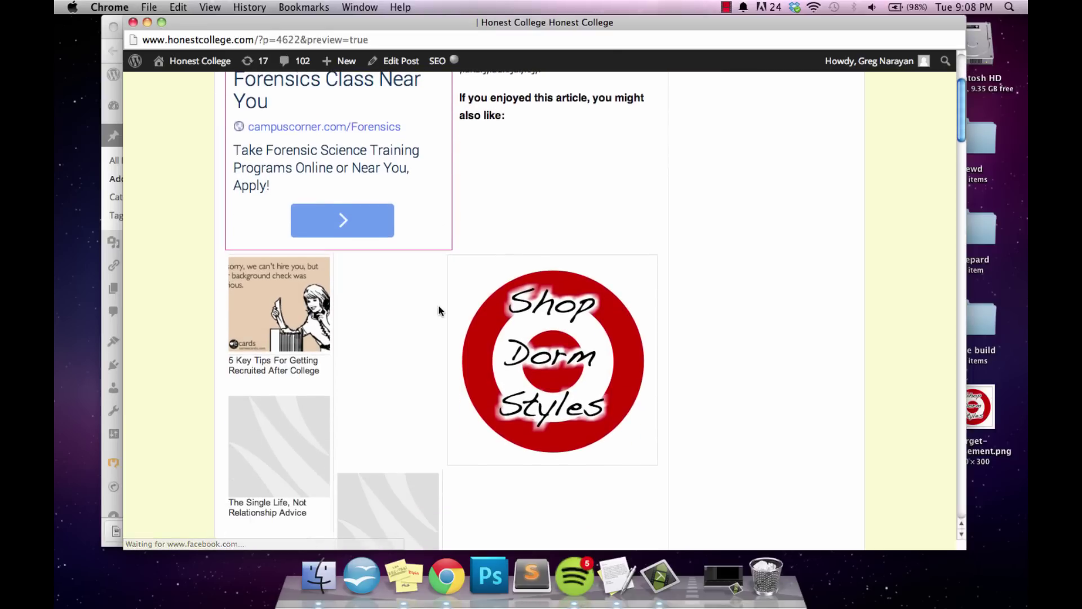
scroll(438, 306, down, 8)
scroll(439, 306, up, 10)
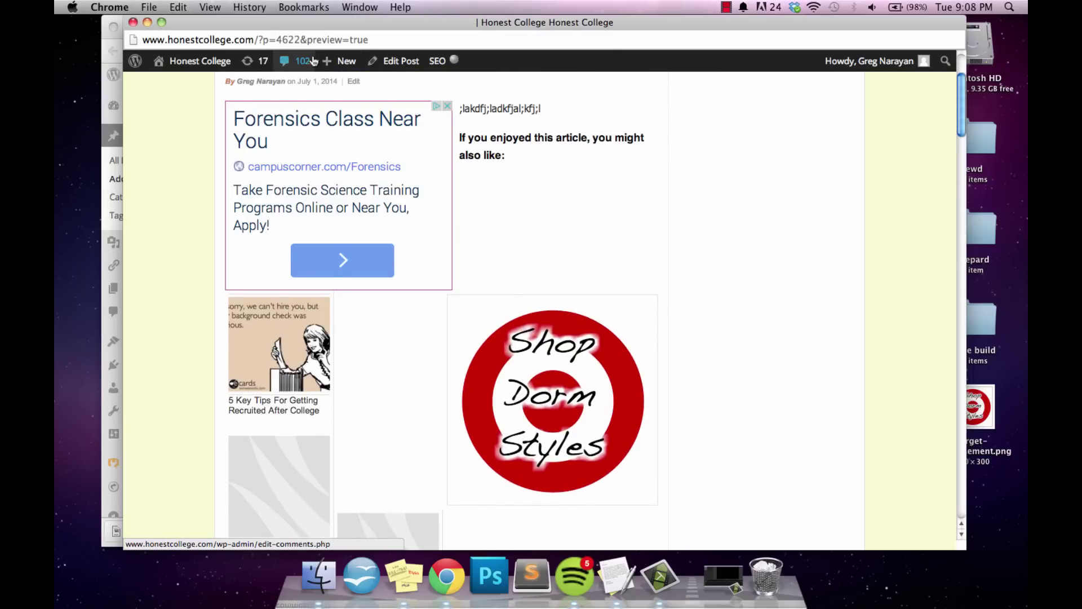
scroll(314, 61, up, 5)
click(133, 22)
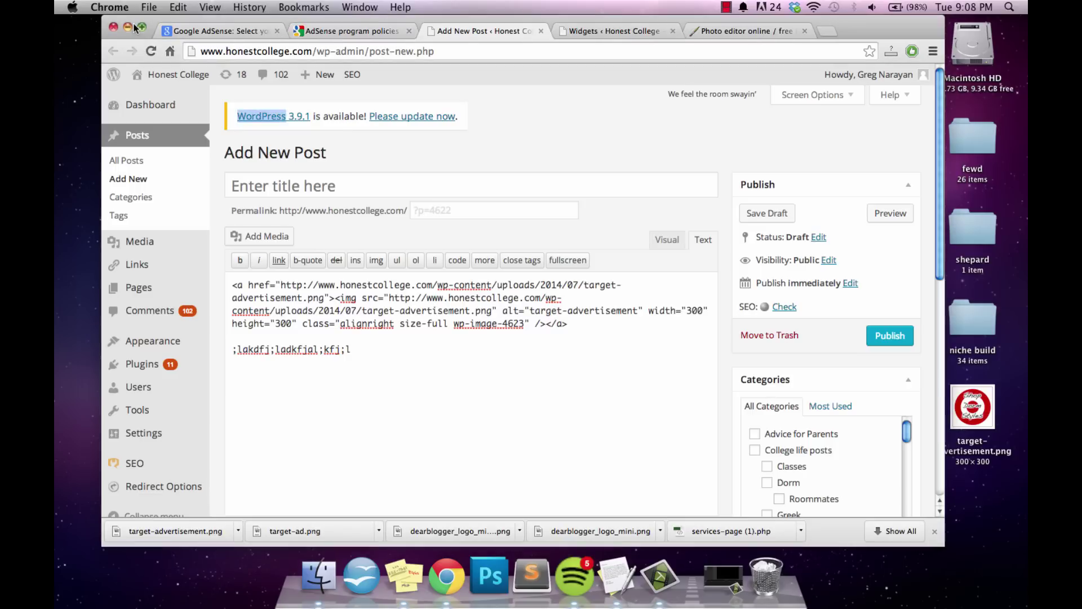
Select and copy the linked image's full HTML code, from the opening a tag to its closing tag, in the post body.
click(325, 311)
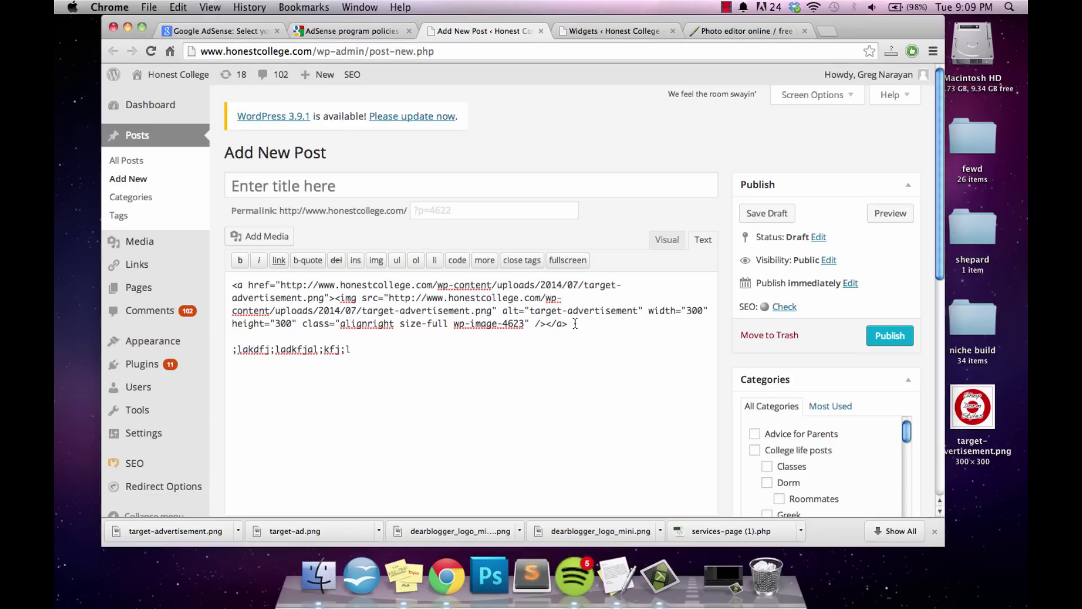
drag(578, 323, 234, 289)
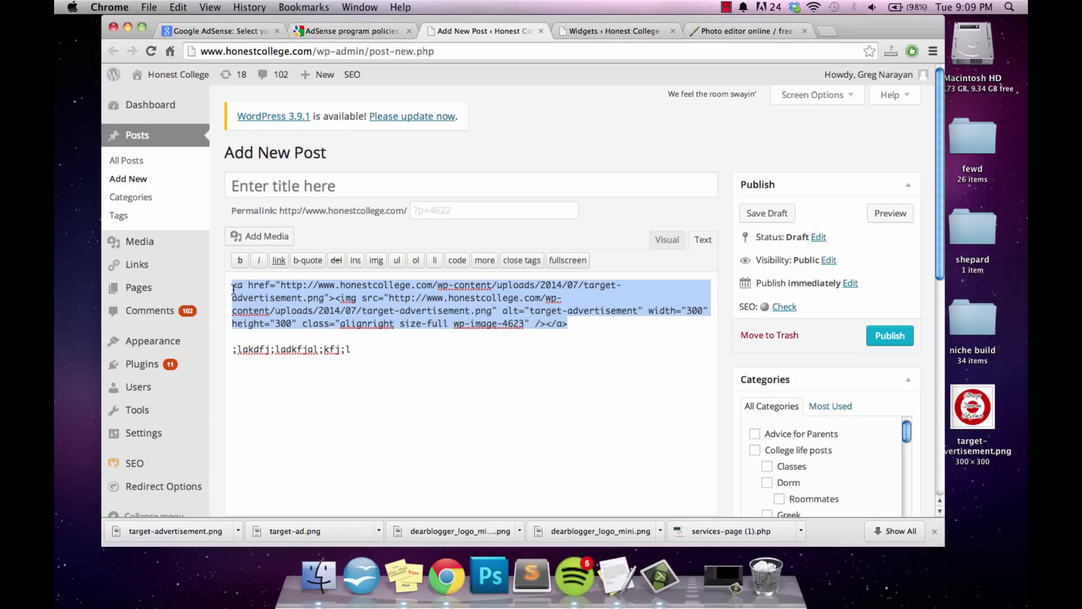
click(233, 290)
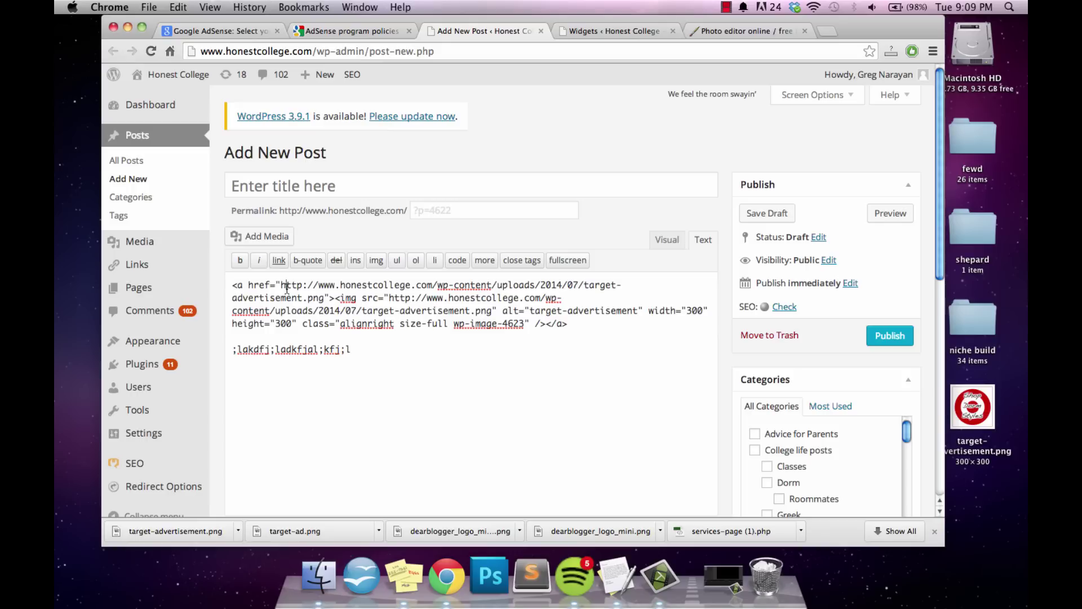
mouse_move(584, 326)
mouse_down()
mouse_move(435, 325)
mouse_move(241, 286)
mouse_move(575, 320)
mouse_up()
key(super+c)
drag(584, 323, 253, 293)
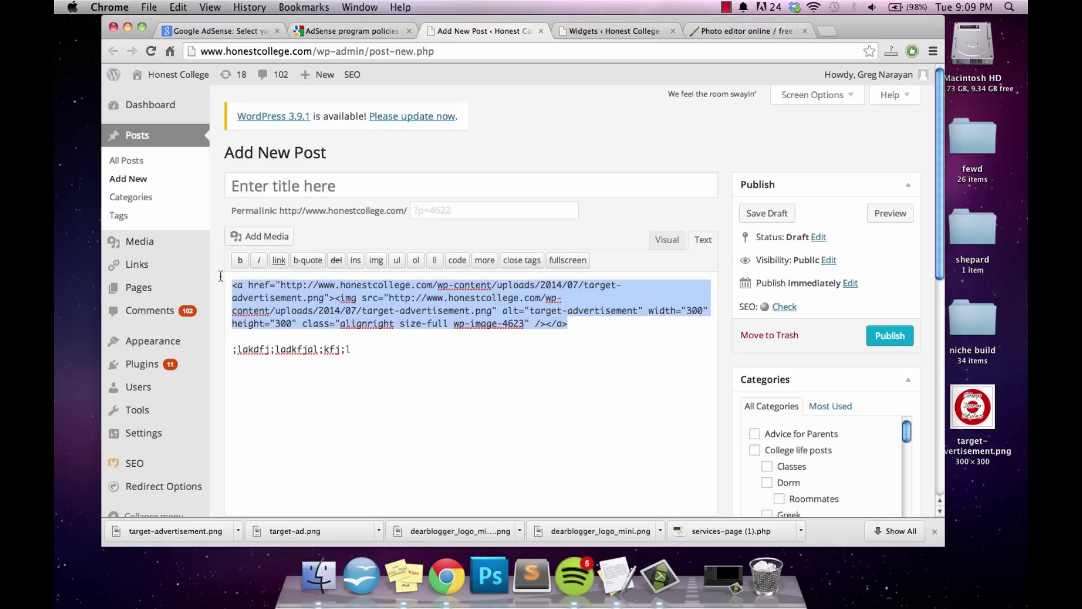
On the Widgets page, examine the AdSense code in the General Sidebar's first Text widget and collapse it again.
click(612, 35)
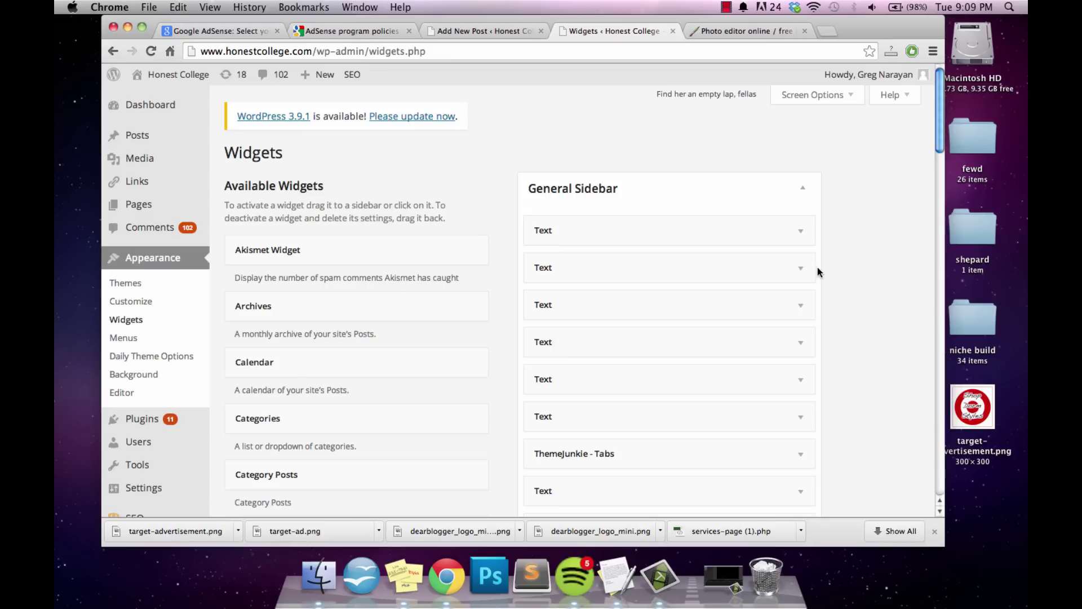
click(800, 232)
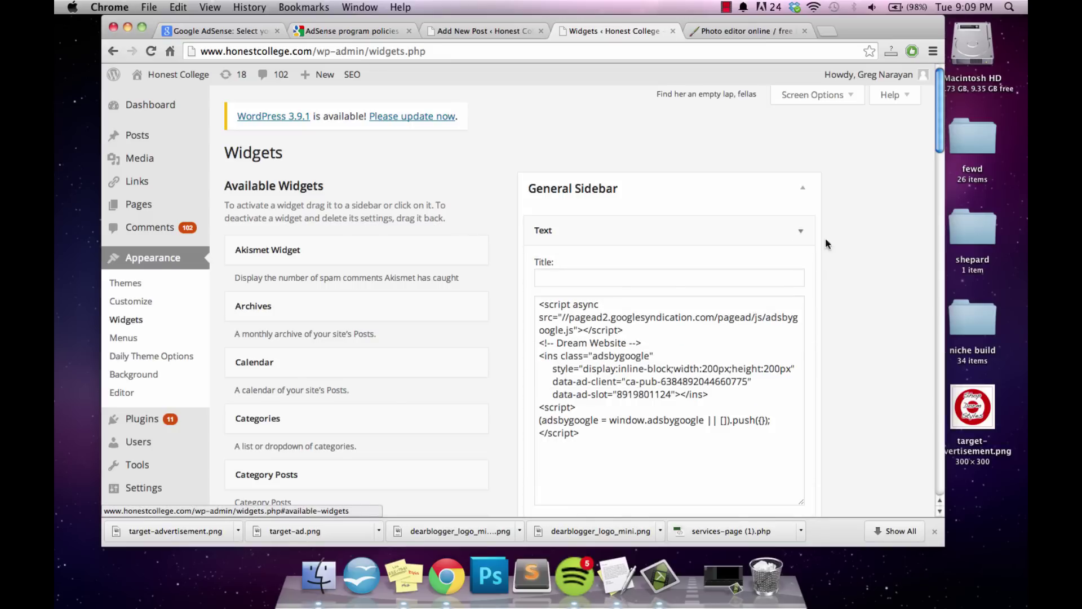
scroll(848, 243, down, 2)
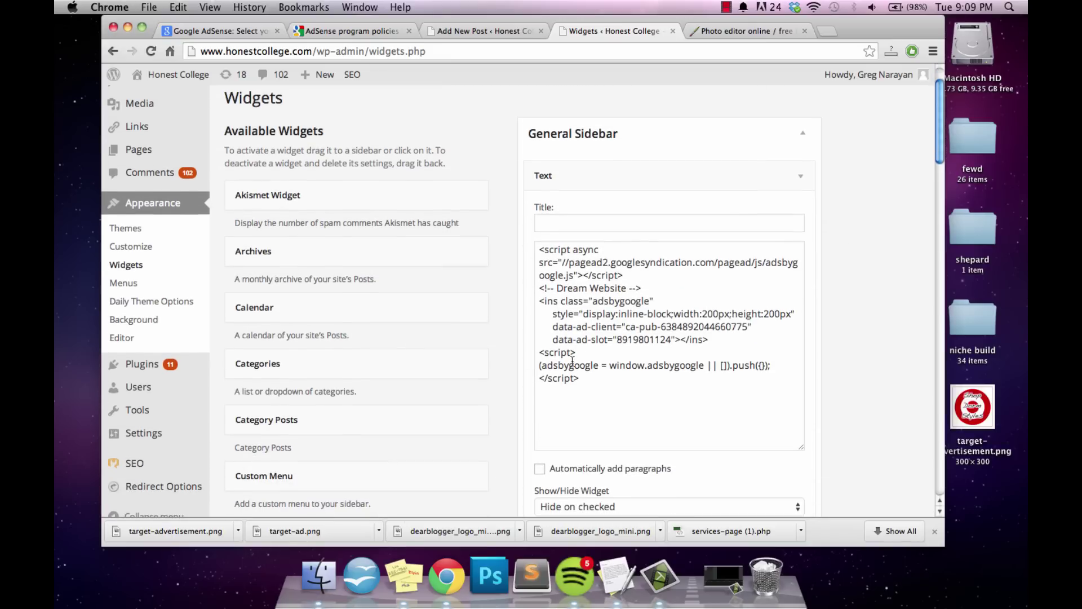
drag(599, 385, 529, 255)
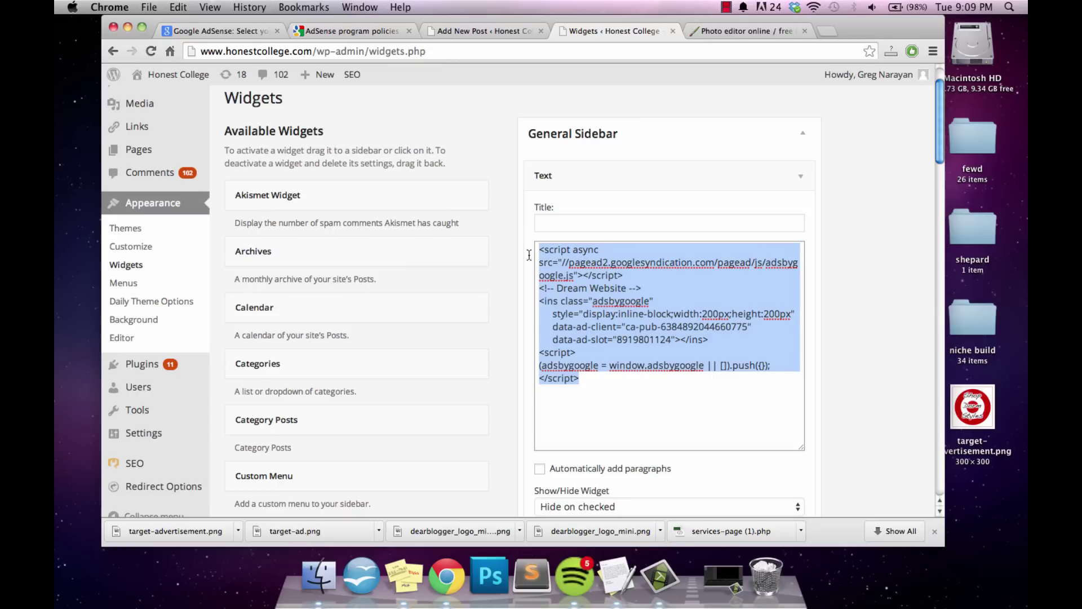
click(801, 176)
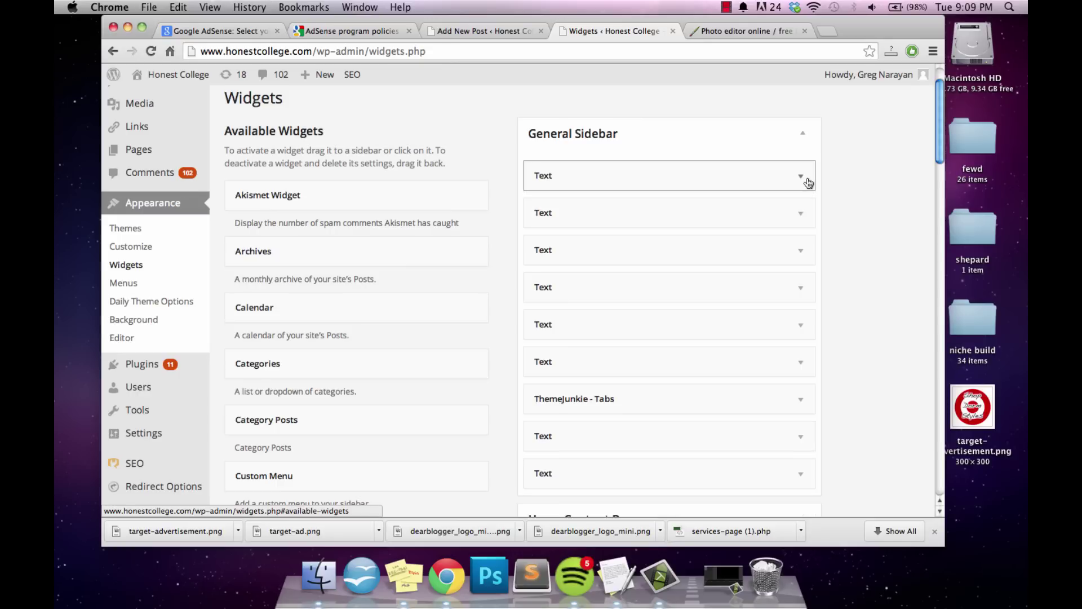
Add a new Text widget to the General Sidebar.
scroll(840, 340, down, 15)
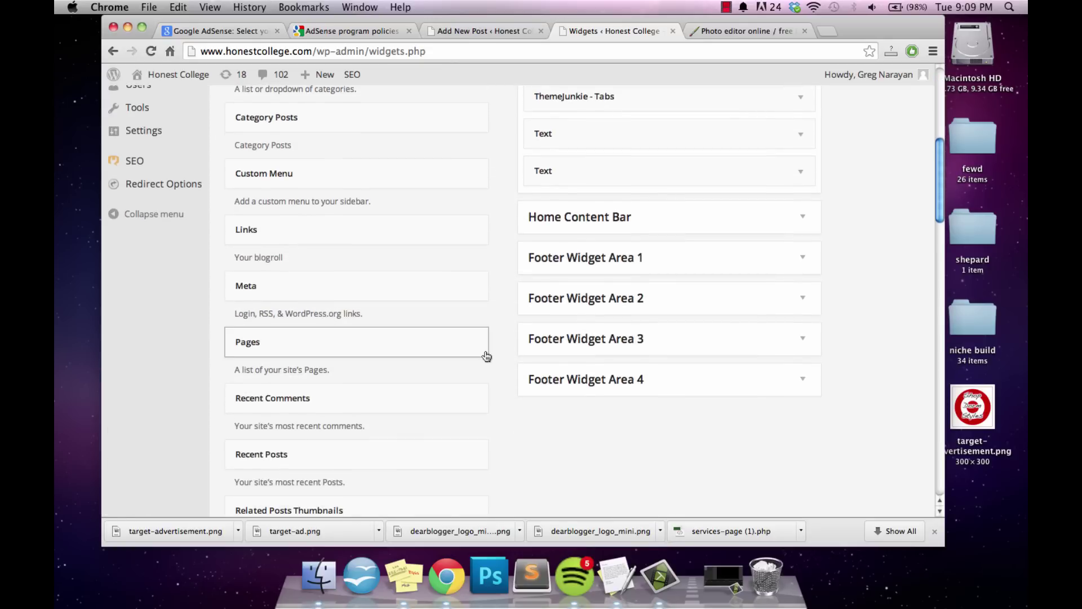
scroll(484, 356, down, 5)
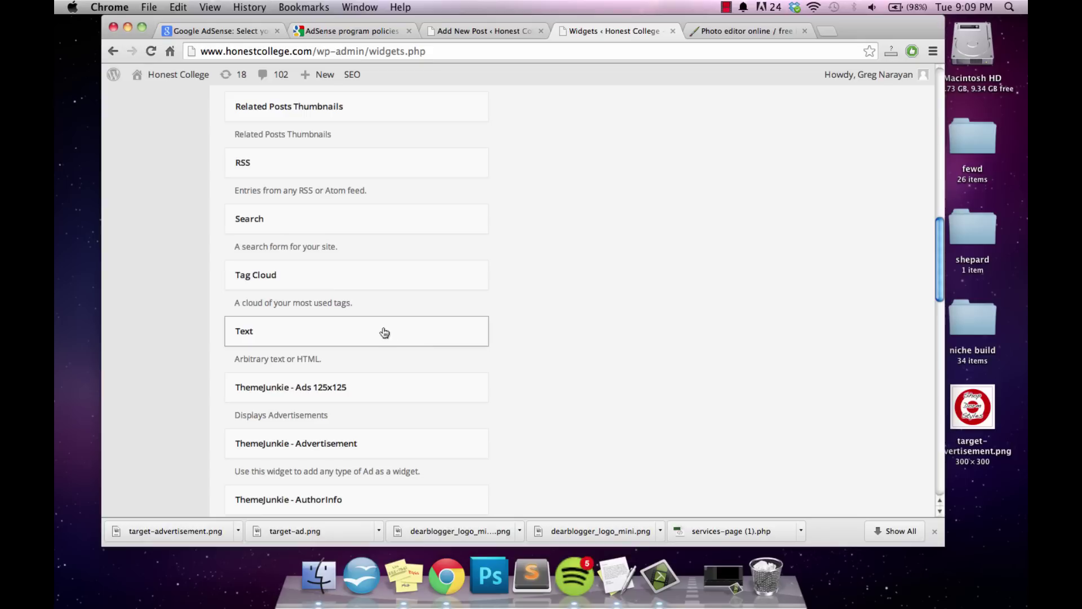
click(380, 331)
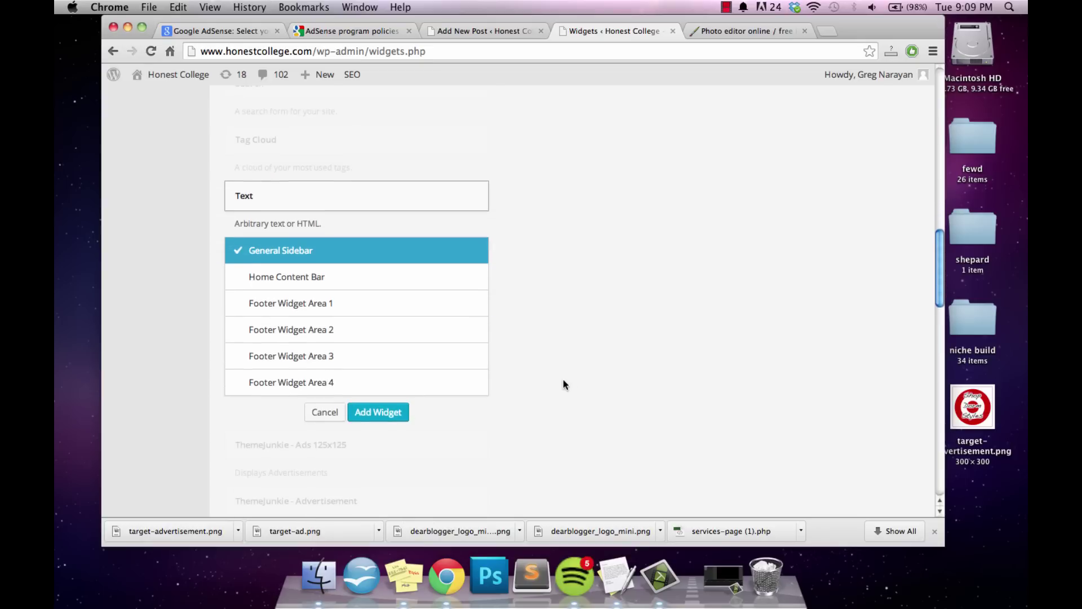
click(376, 415)
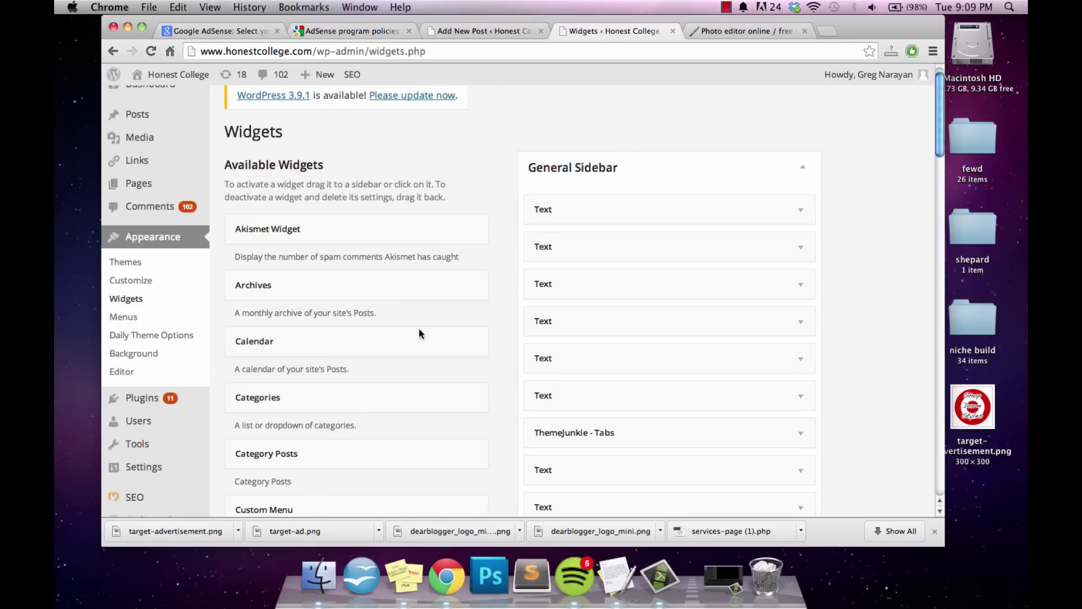
Paste the copied Target ad image code into the new Text widget's content and save the widget.
click(665, 256)
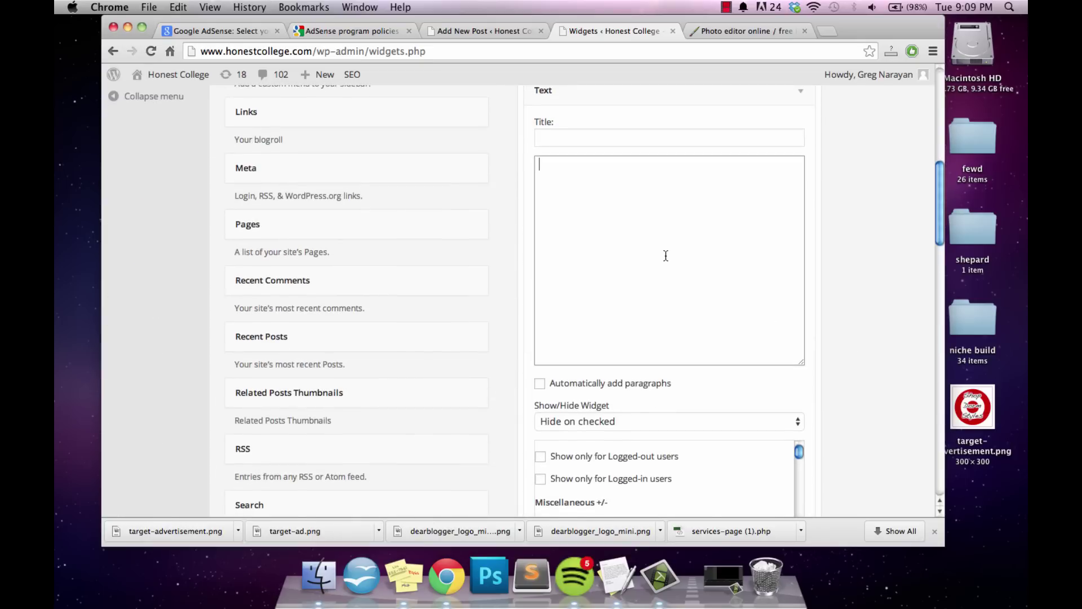
key(super+v)
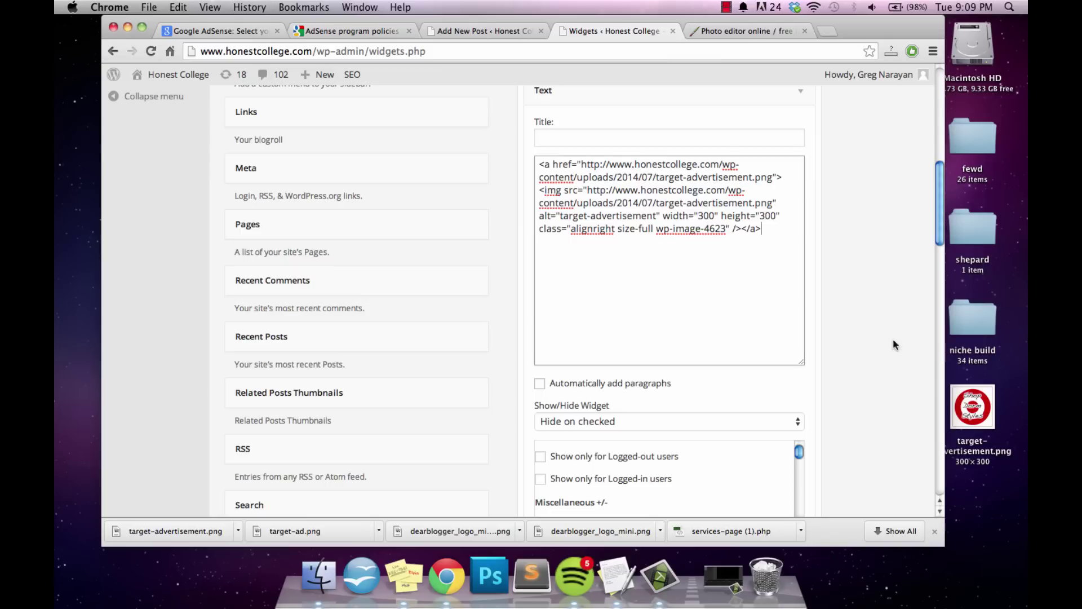
scroll(902, 321, up, 3)
scroll(865, 300, down, 3)
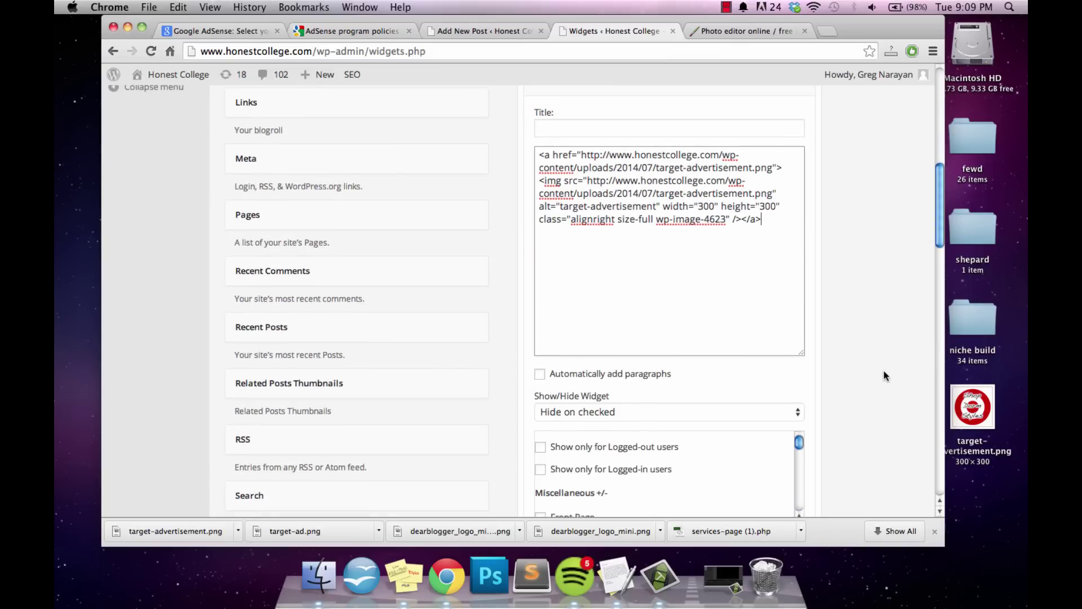
scroll(884, 375, down, 5)
click(797, 301)
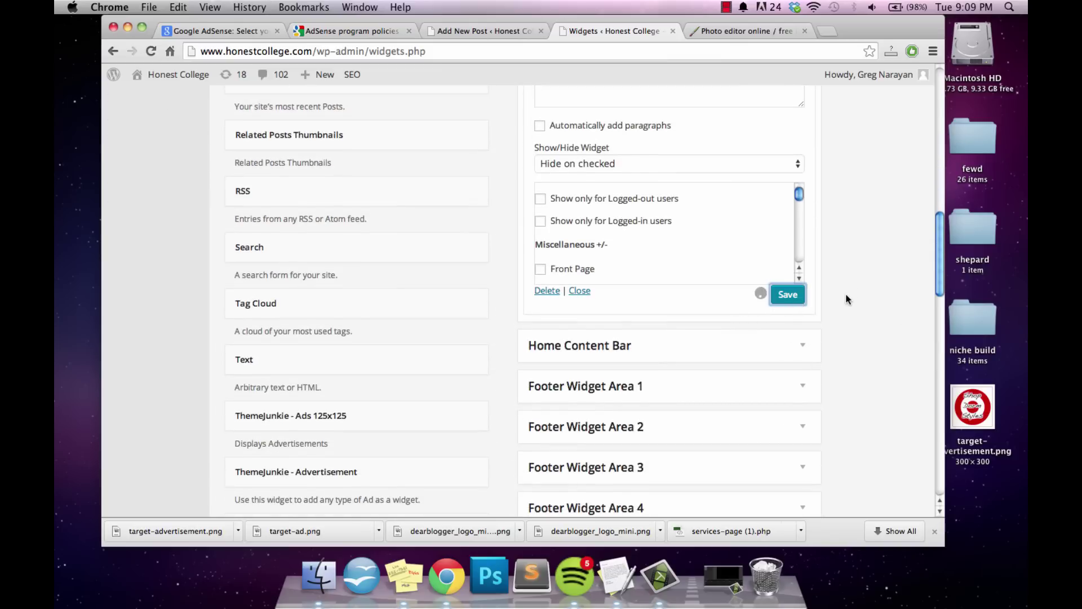
Collapse the new Text widget and move it to the first position in the General Sidebar.
scroll(851, 293, up, 5)
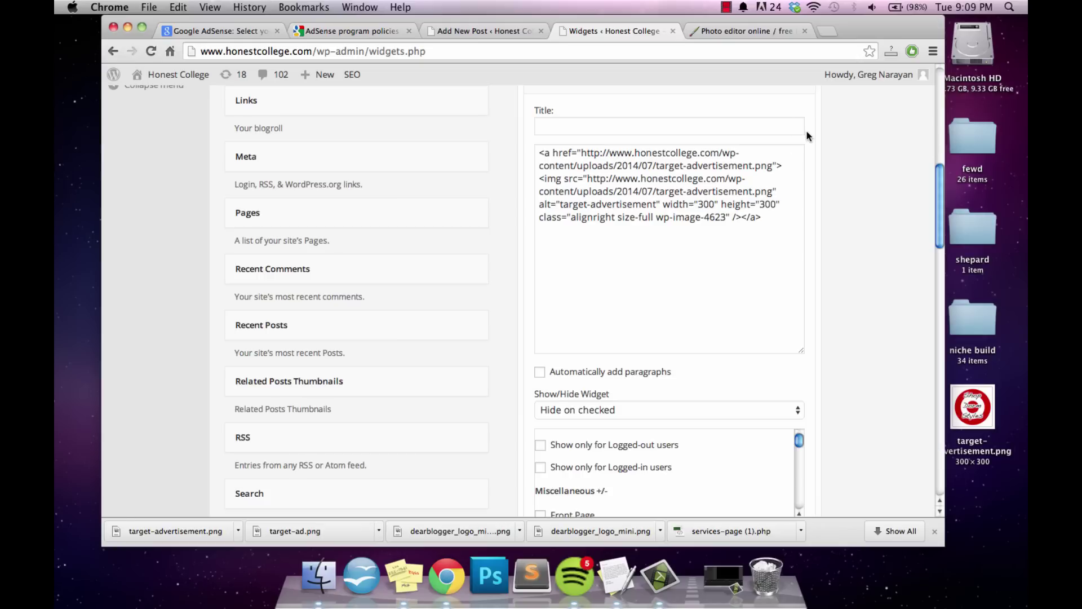
scroll(806, 124, up, 2)
click(803, 157)
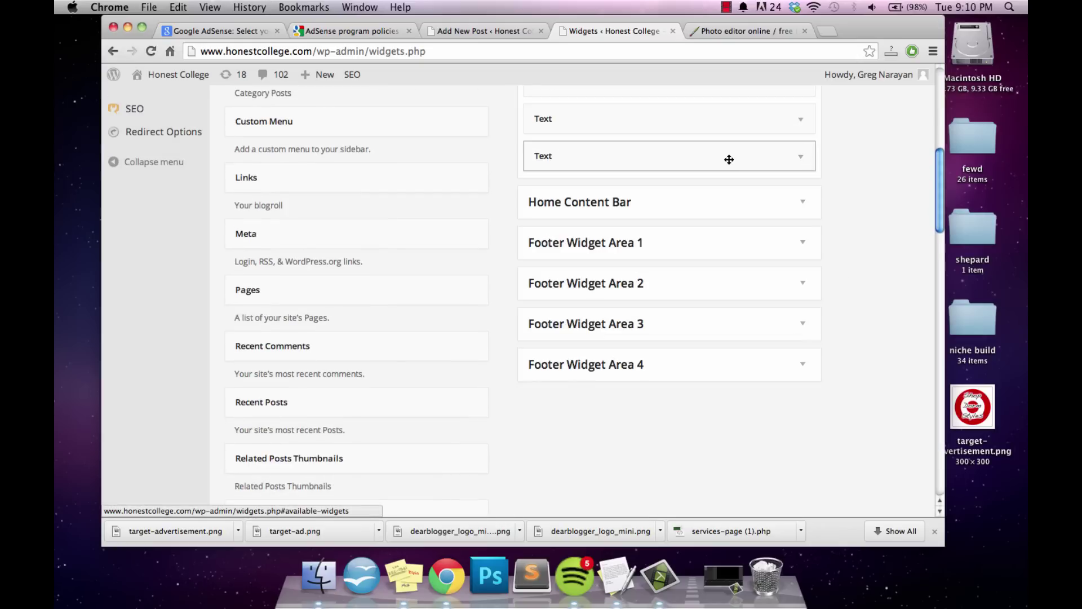
drag(703, 149, 714, 217)
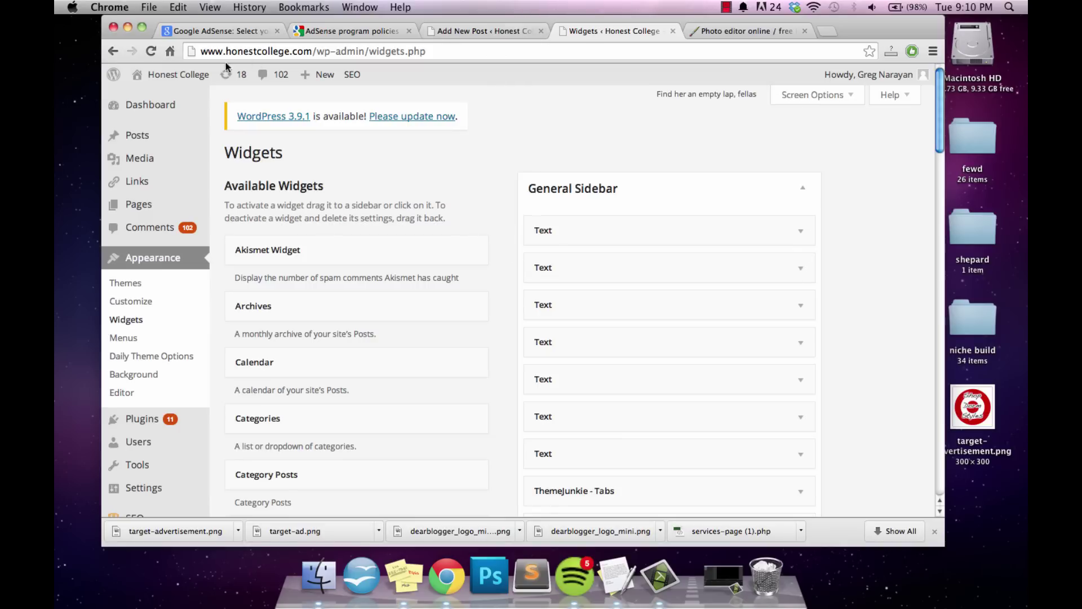
Open the site's homepage in a new tab, follow the sidebar Target ad's link to check its destination, and return.
click(169, 78)
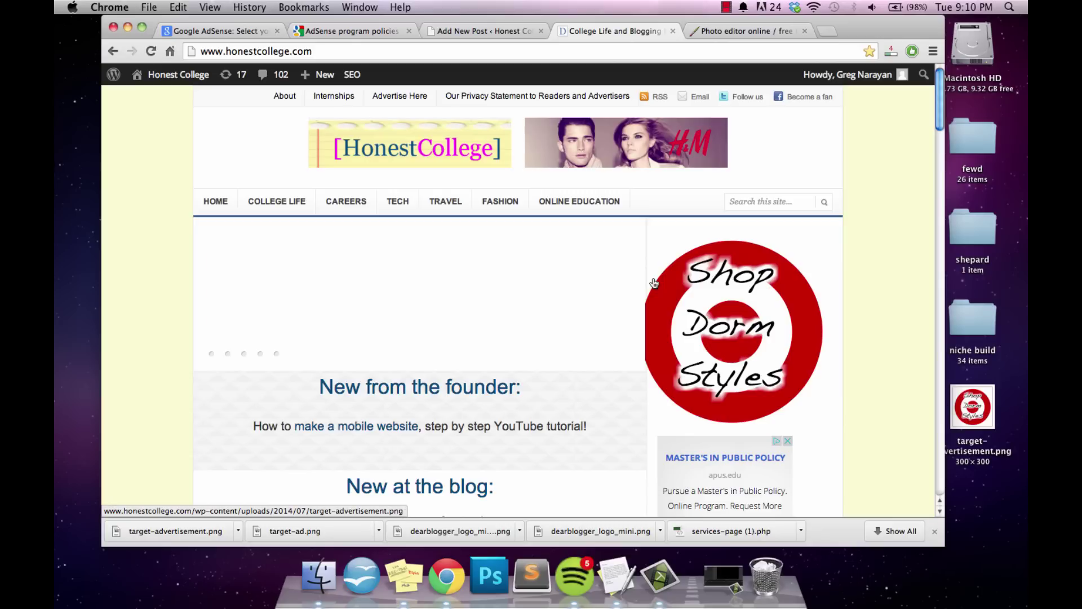
click(736, 35)
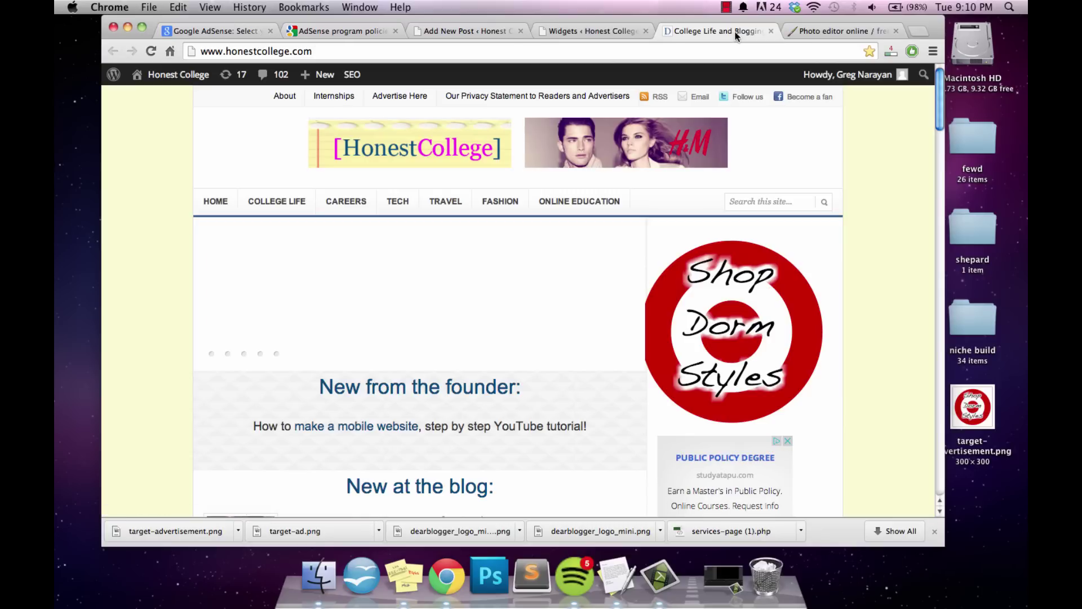
click(749, 309)
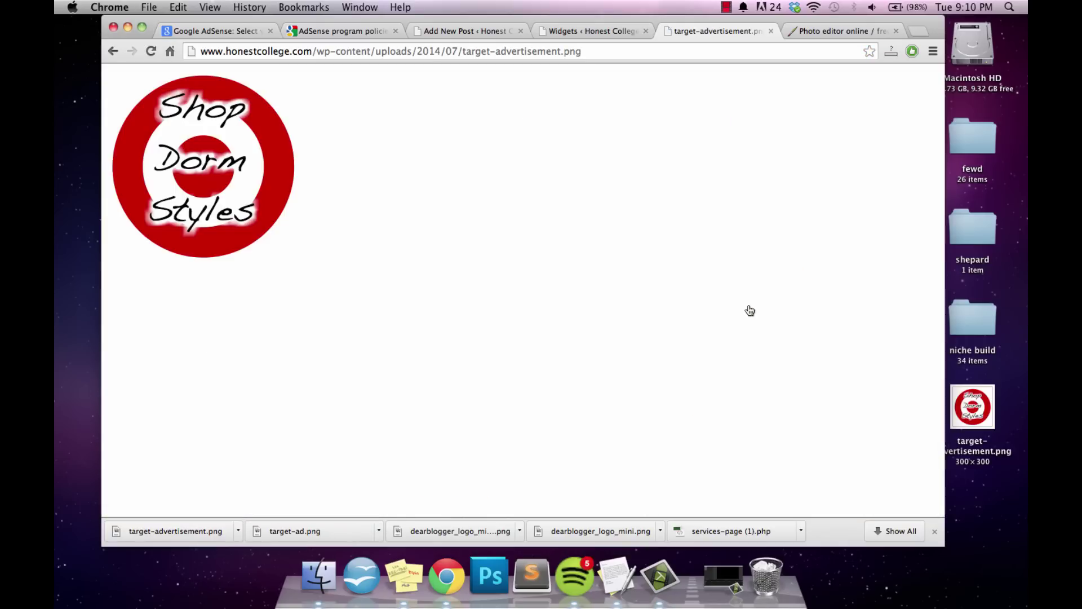
click(315, 52)
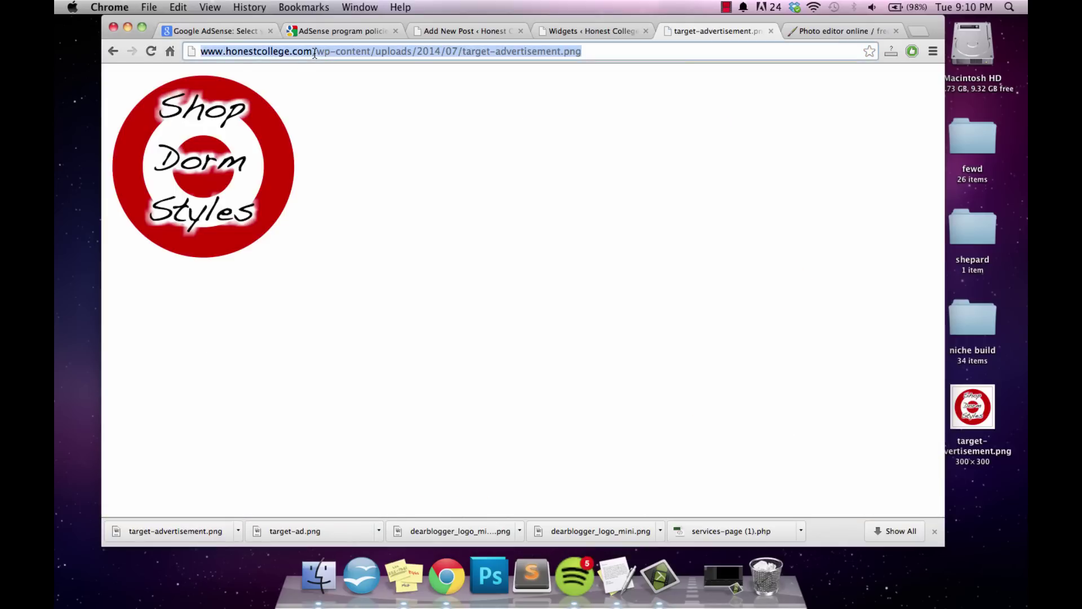
click(487, 54)
click(113, 51)
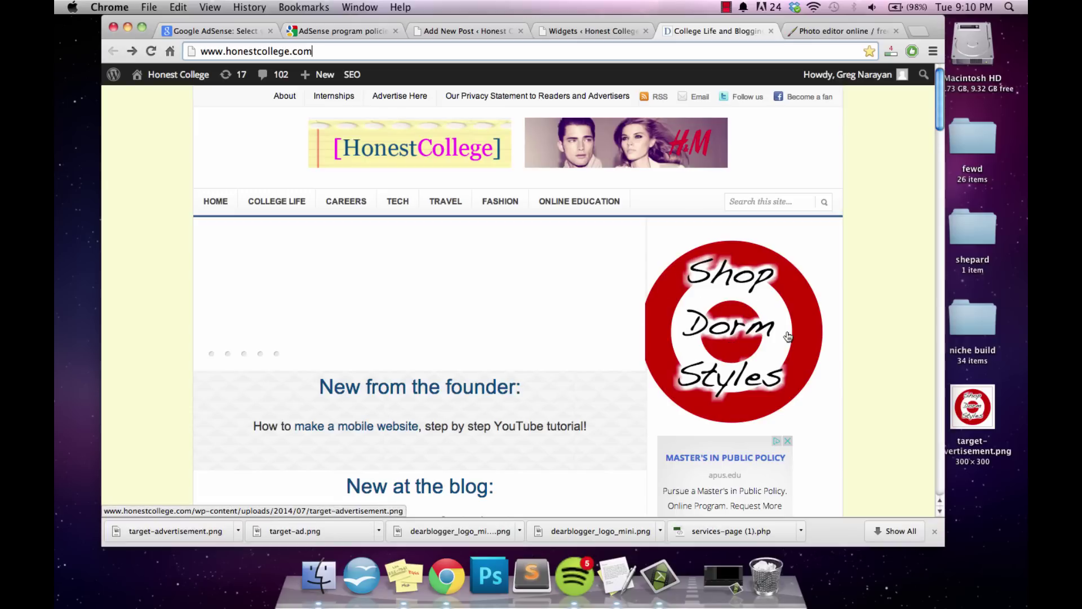
In the General Sidebar's first Text widget, set the ad image's width and height to 225 in the code.
click(584, 34)
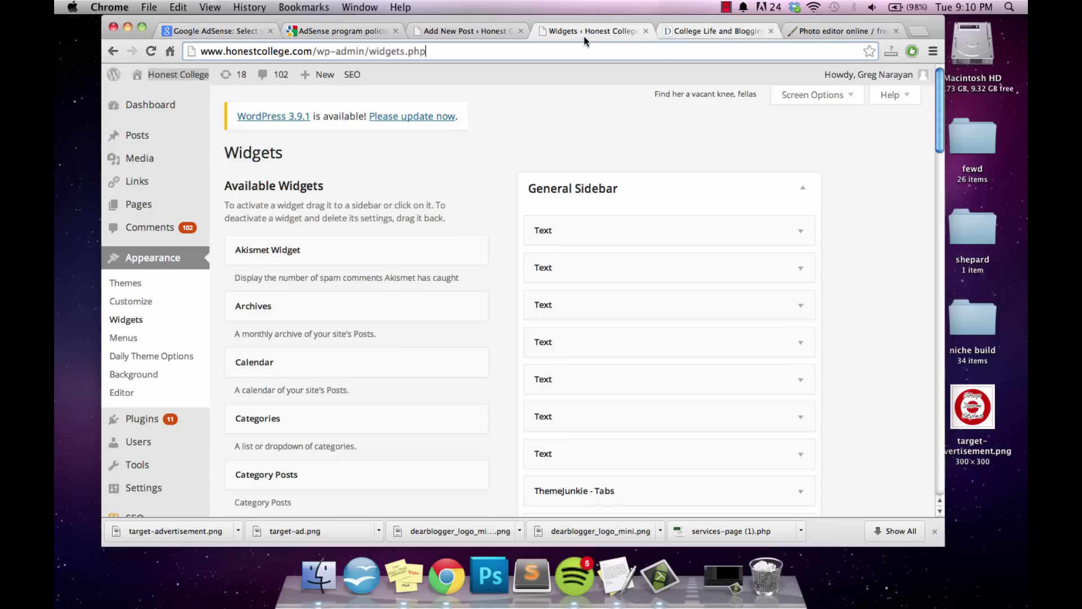
key(super+l)
click(795, 227)
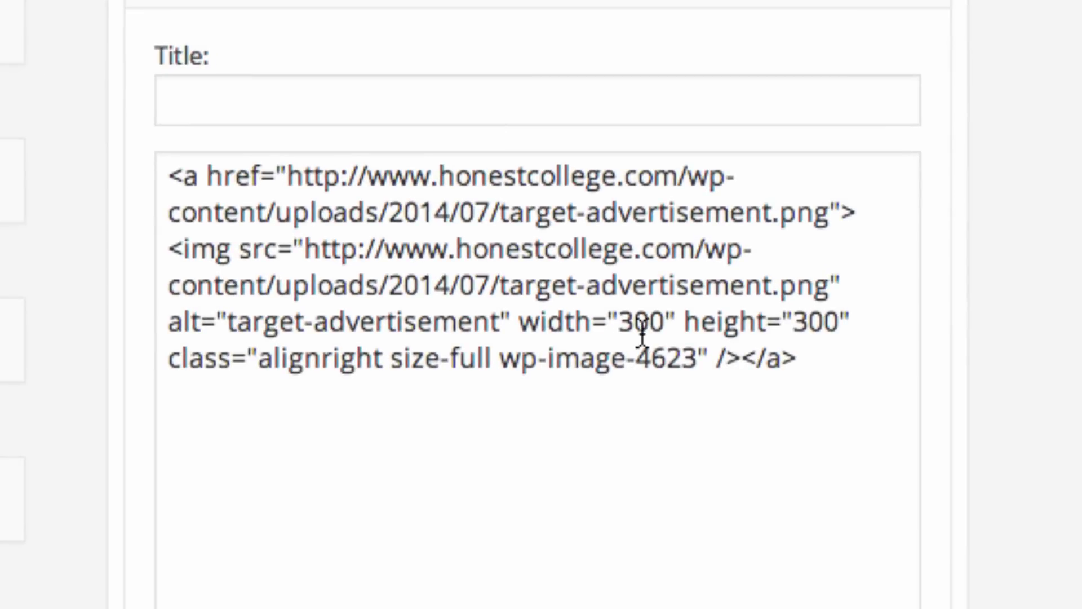
click(648, 377)
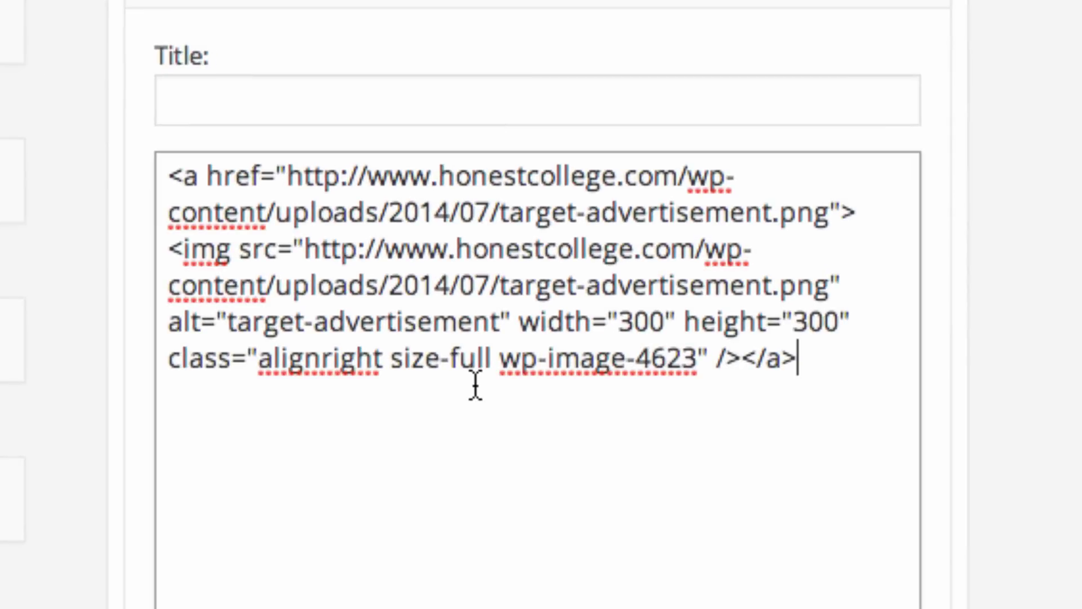
double_click(636, 323)
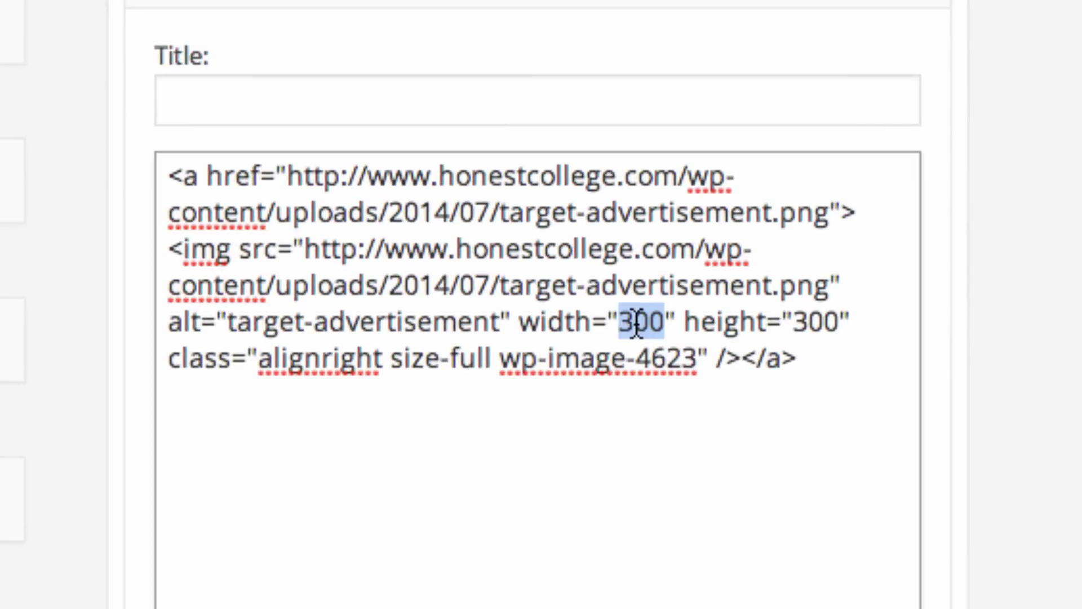
text(2)
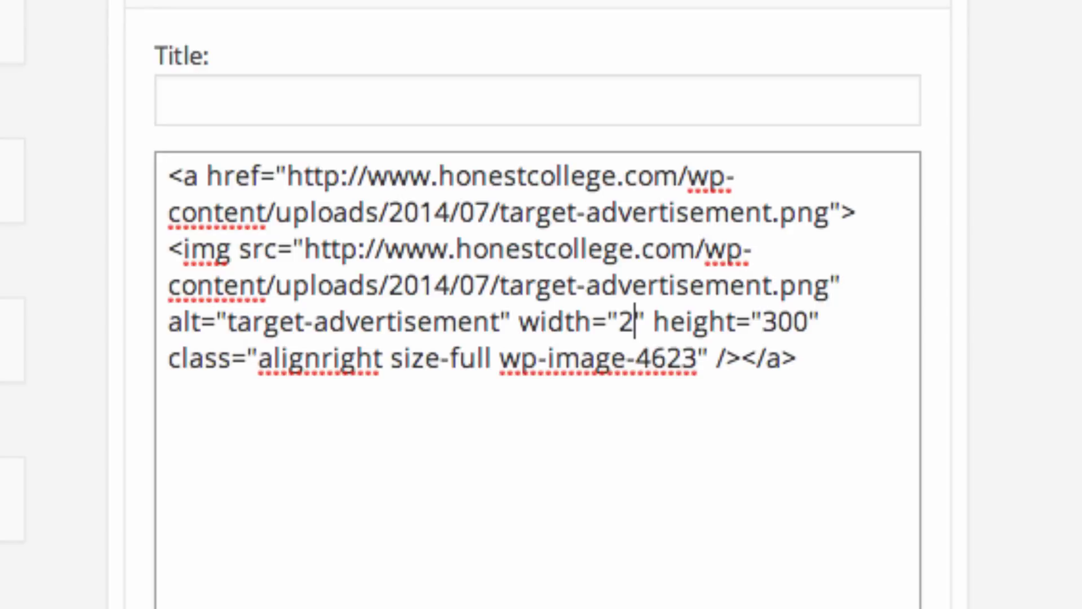
text(25)
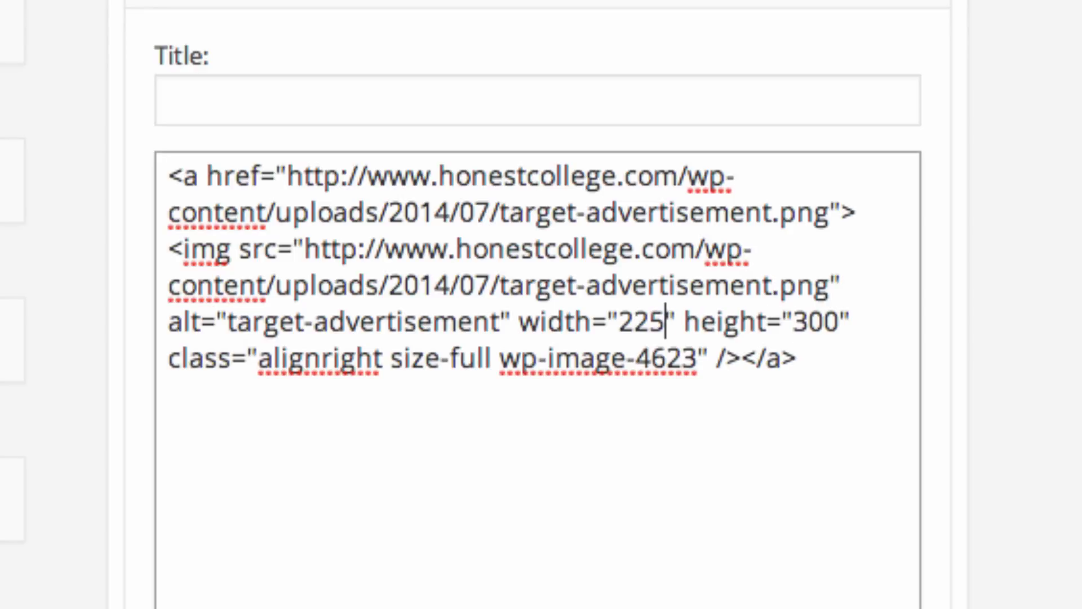
double_click(825, 330)
text(225)
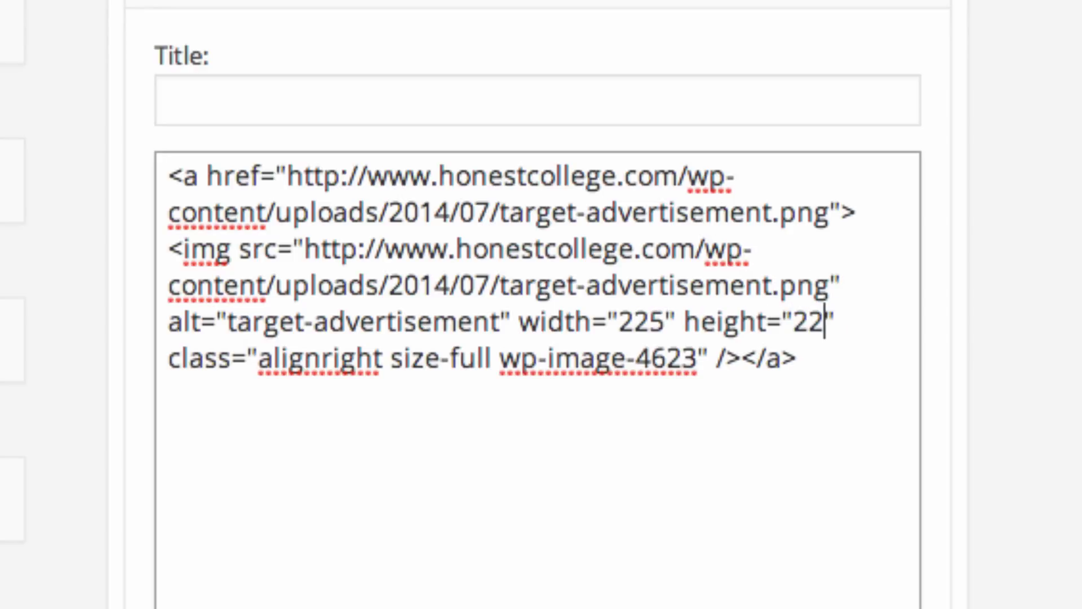
Change the image's alignment class in the widget code to aligncenter.
click(599, 379)
click(511, 321)
click(592, 324)
click(383, 361)
key(BackSpace)
key(BackSpace)
key(BackSpace)
key(BackSpace)
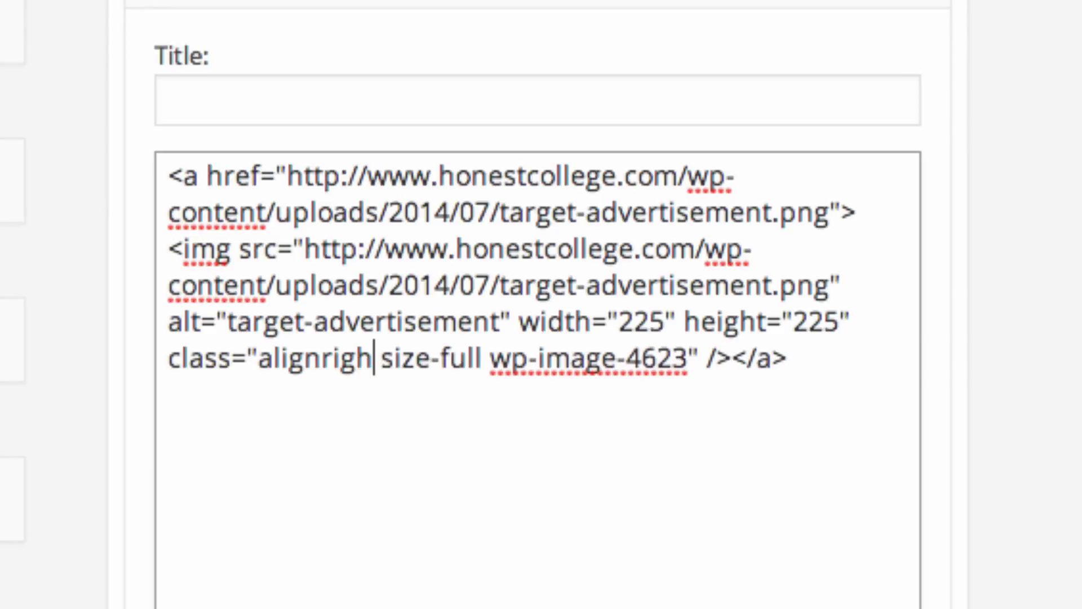
key(BackSpace)
text(center)
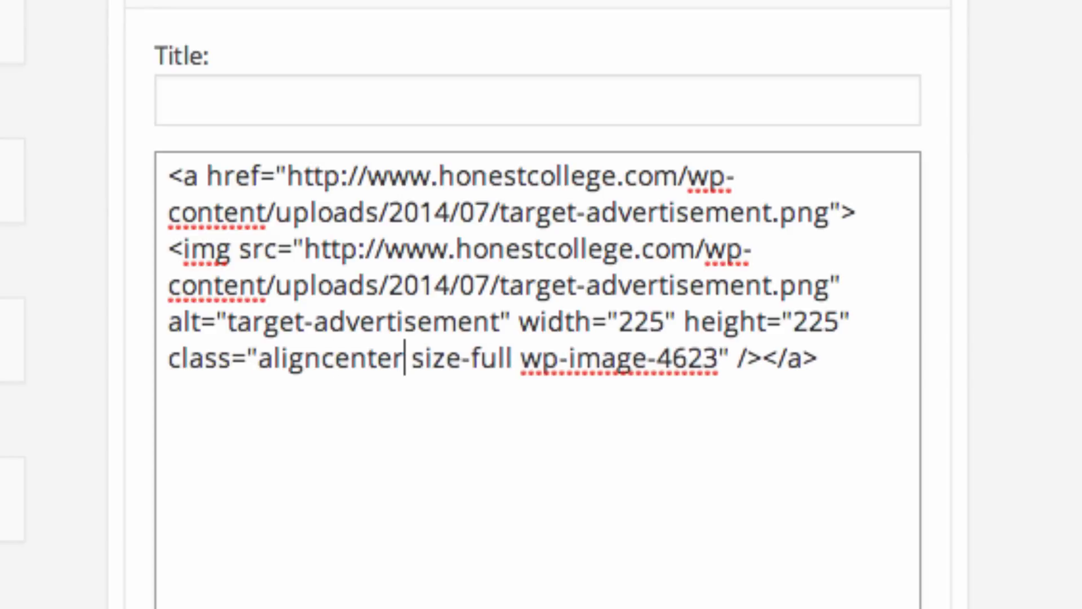
Highlight the link address inside the a tag's href attribute in the widget code.
click(841, 212)
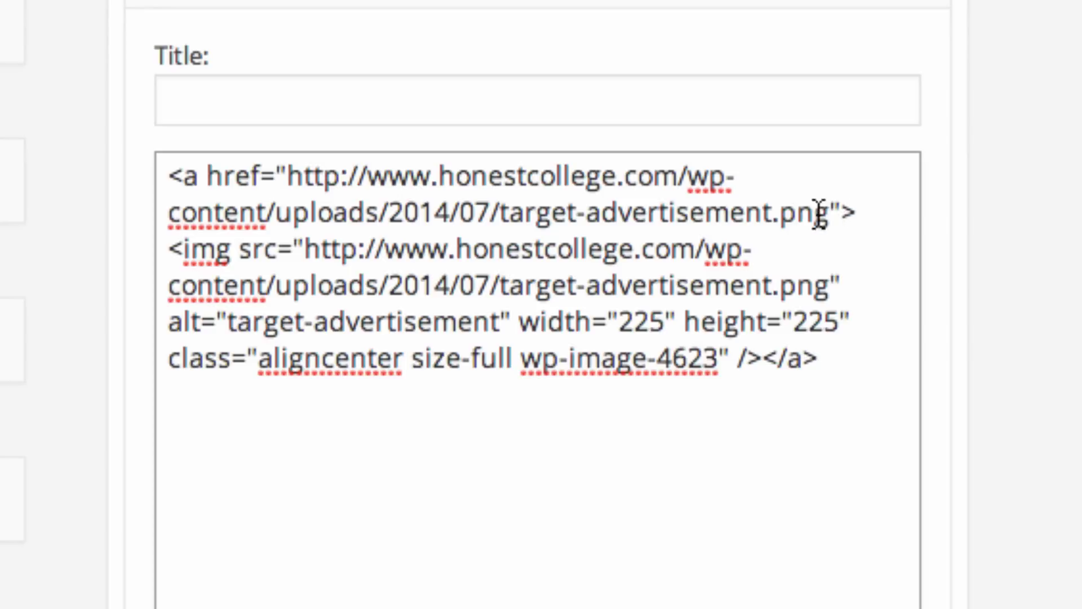
drag(830, 213, 288, 176)
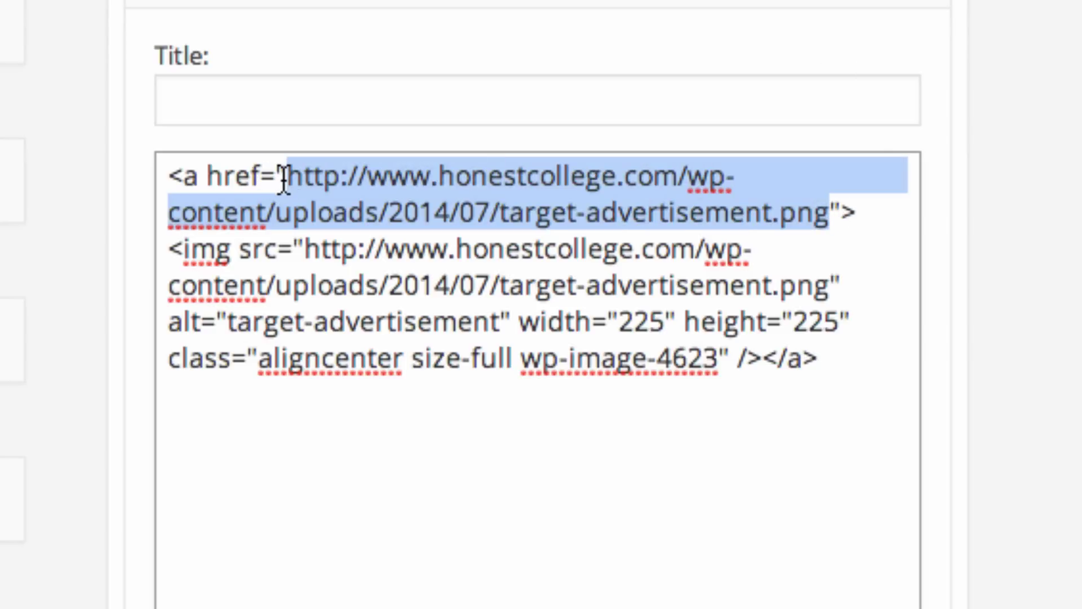
click(338, 208)
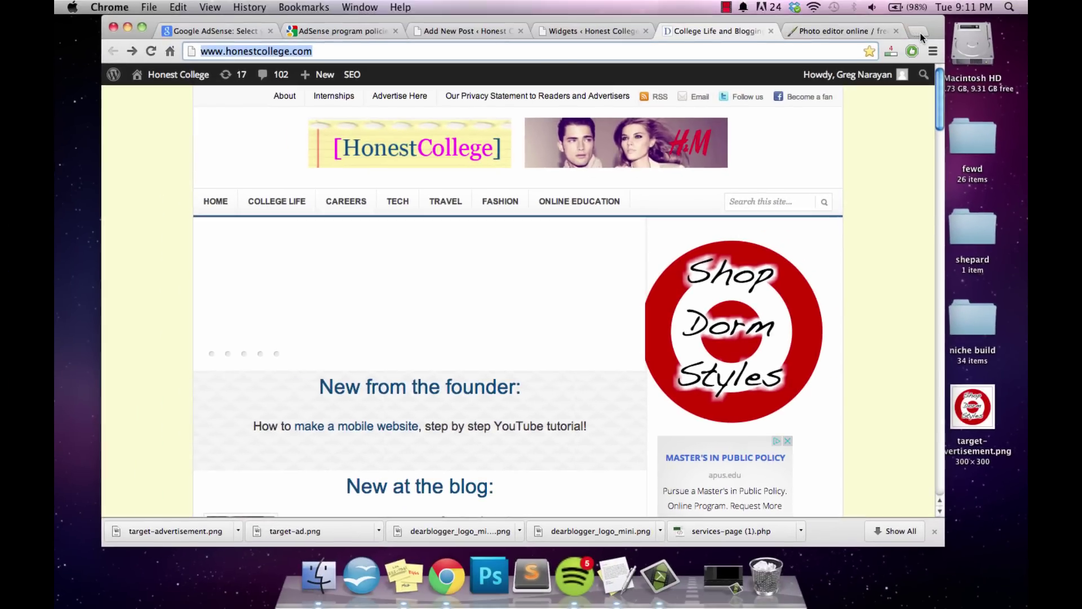
Search Google for "target dorm supplies" in a new tab and open Target's Back to College 2014 result.
click(928, 9)
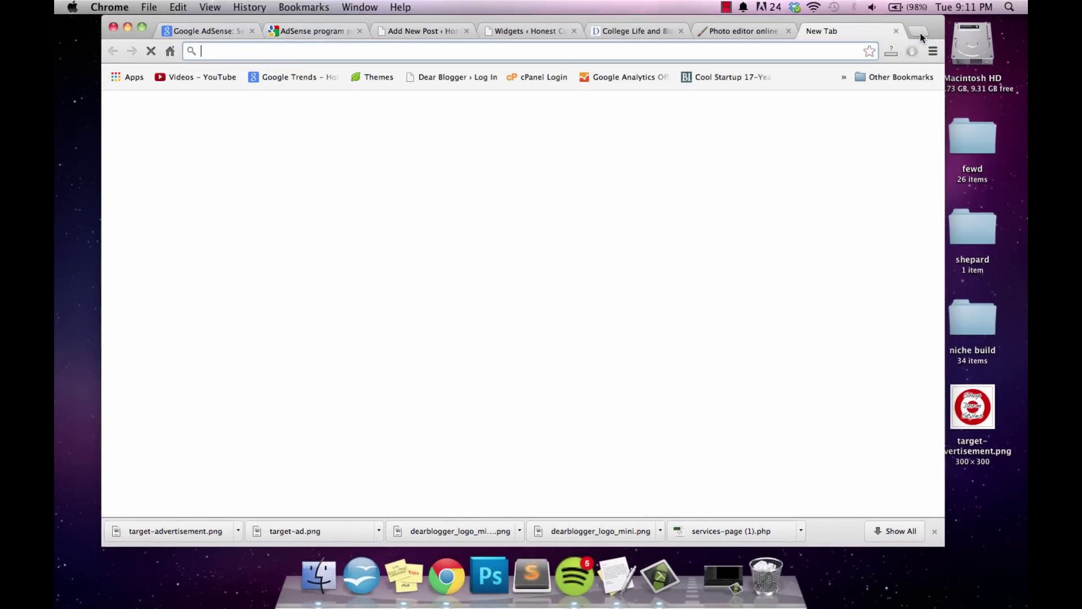
text(target drom su)
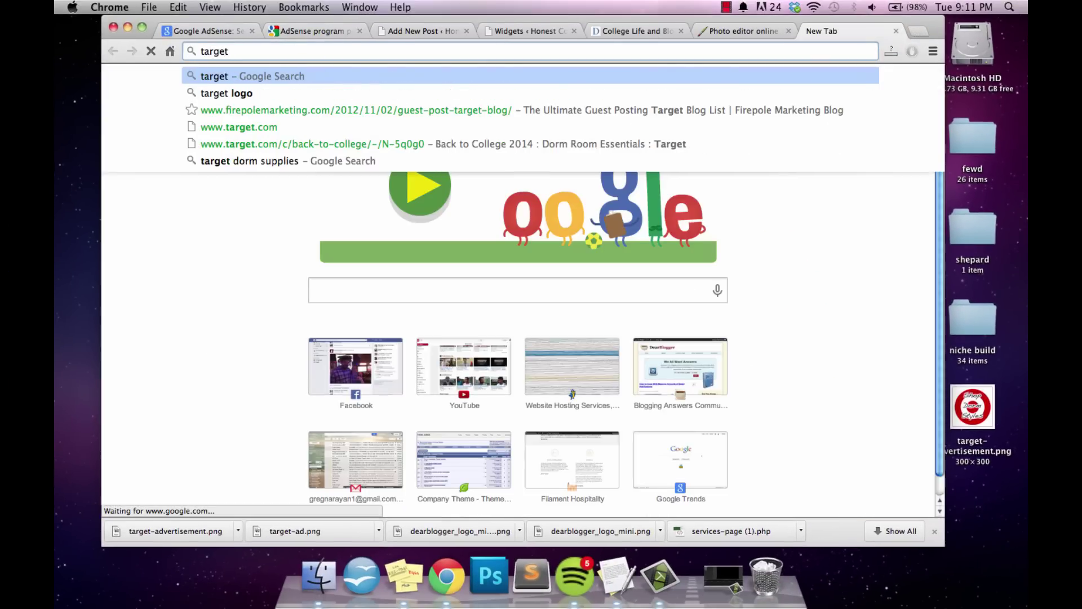
key(BackSpace)
key(BackSpace)
key(BackSpace)
key(BackSpace)
key(BackSpace)
key(BackSpace)
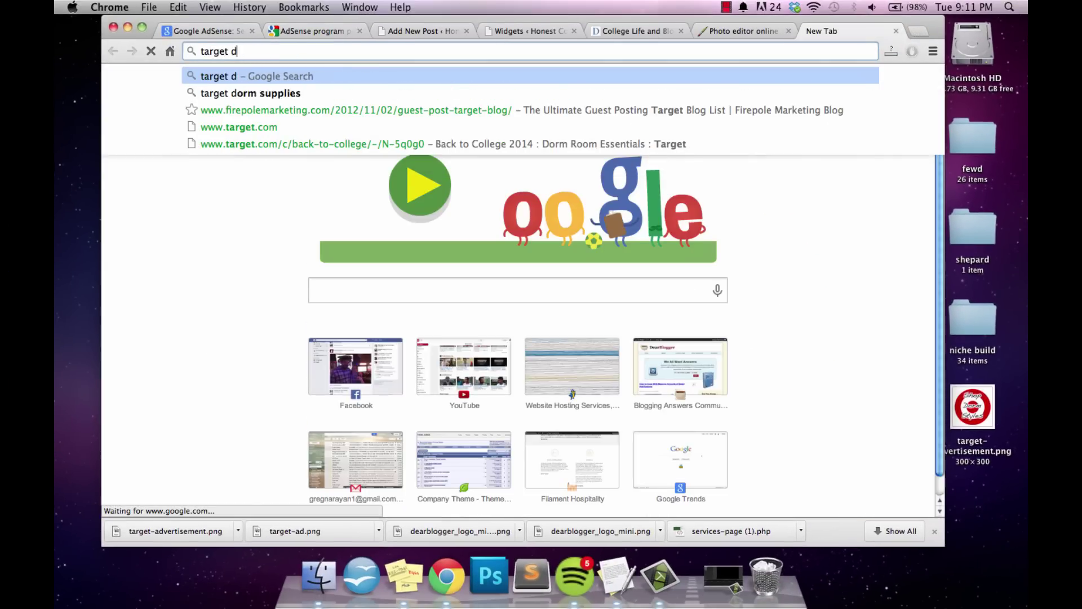
text(orm)
key(Return)
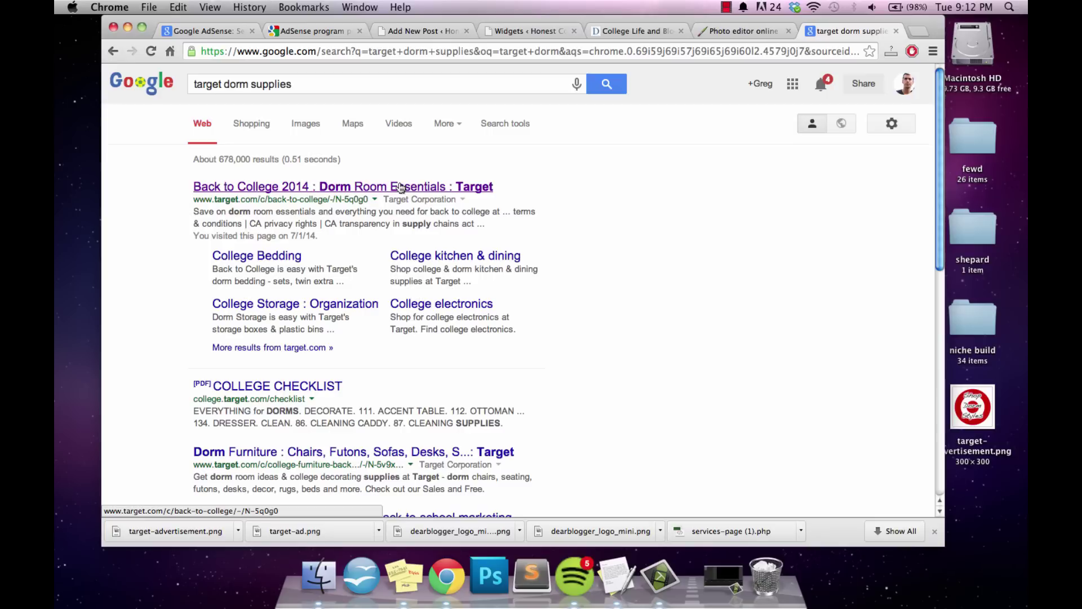
click(400, 187)
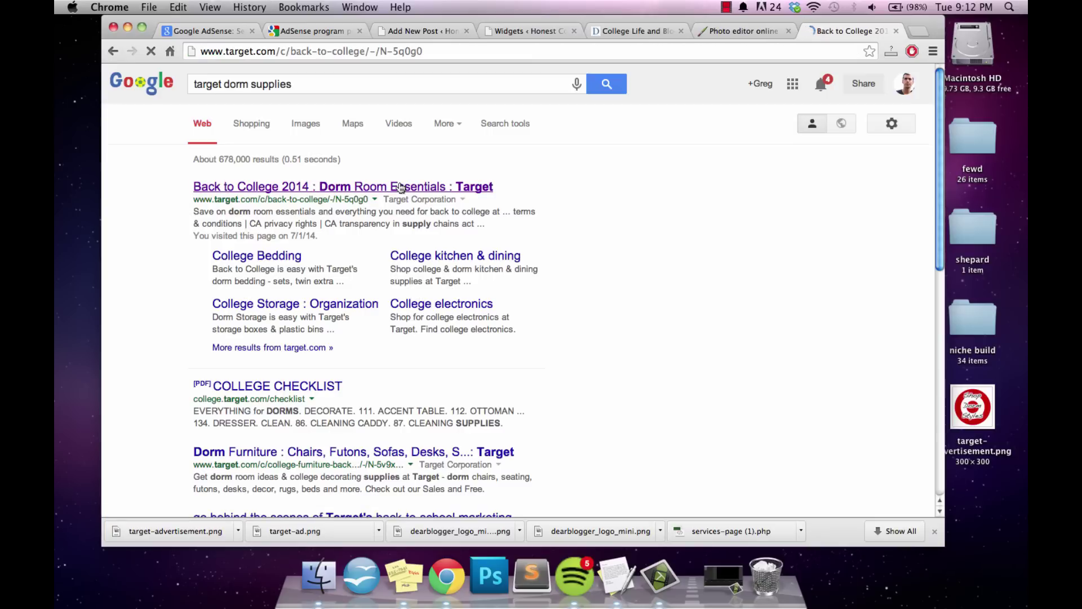
Copy the web address of Target's back to college page.
click(543, 29)
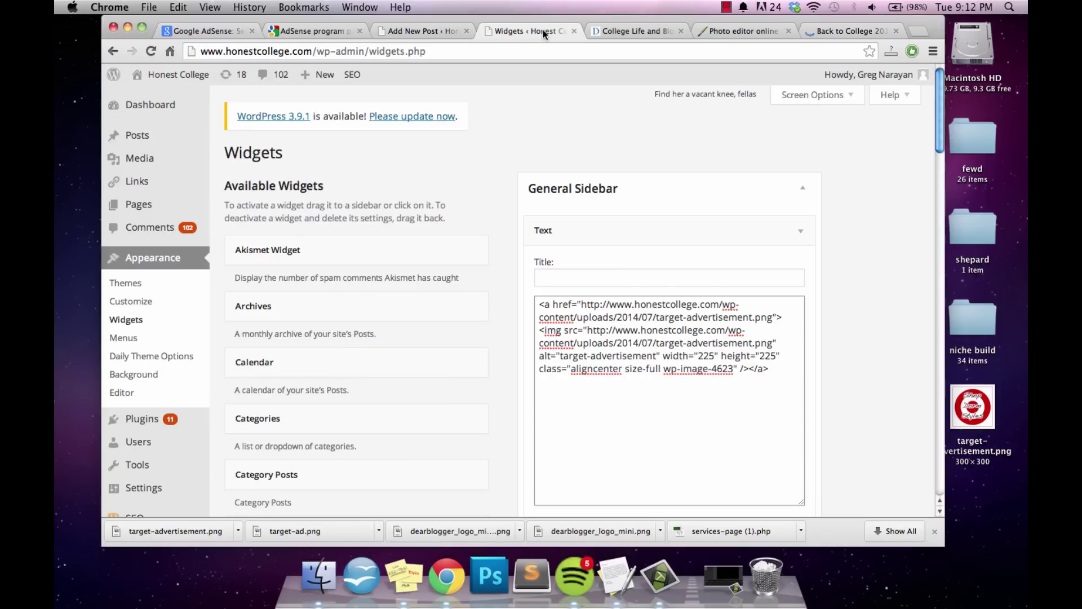
click(848, 31)
click(779, 49)
key(ctrl+c)
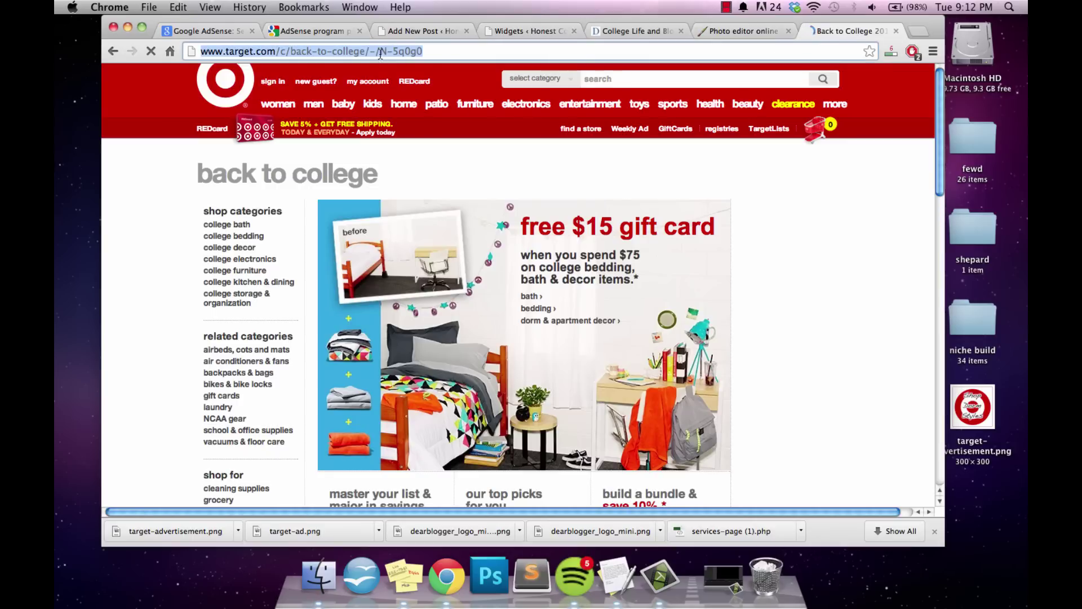
Replace the a tag's link address in the widget code with the copied Target page address and save the widget.
click(545, 35)
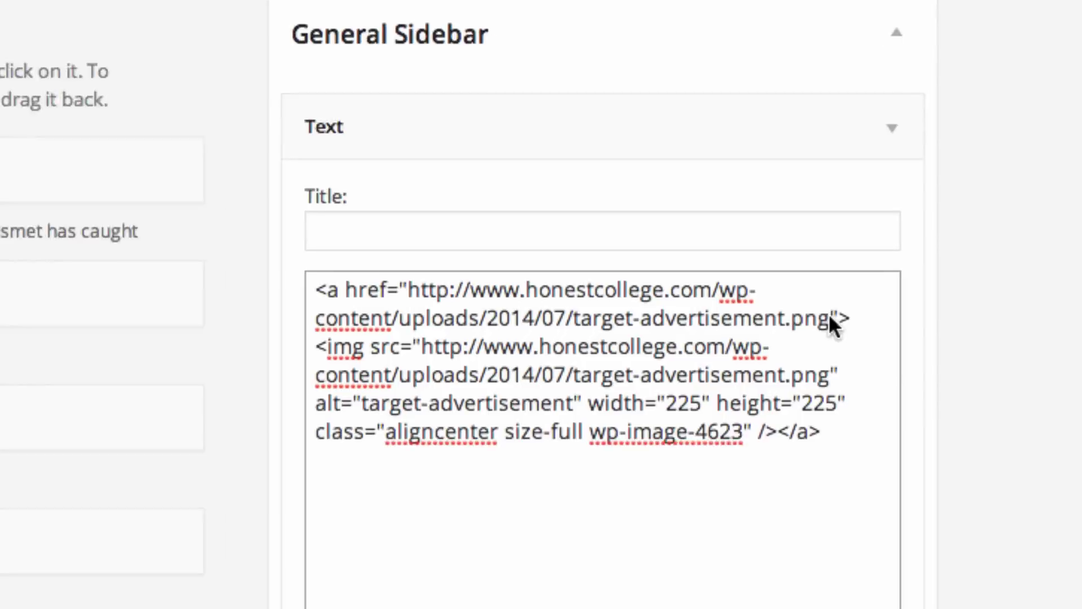
click(847, 319)
drag(846, 319, 345, 294)
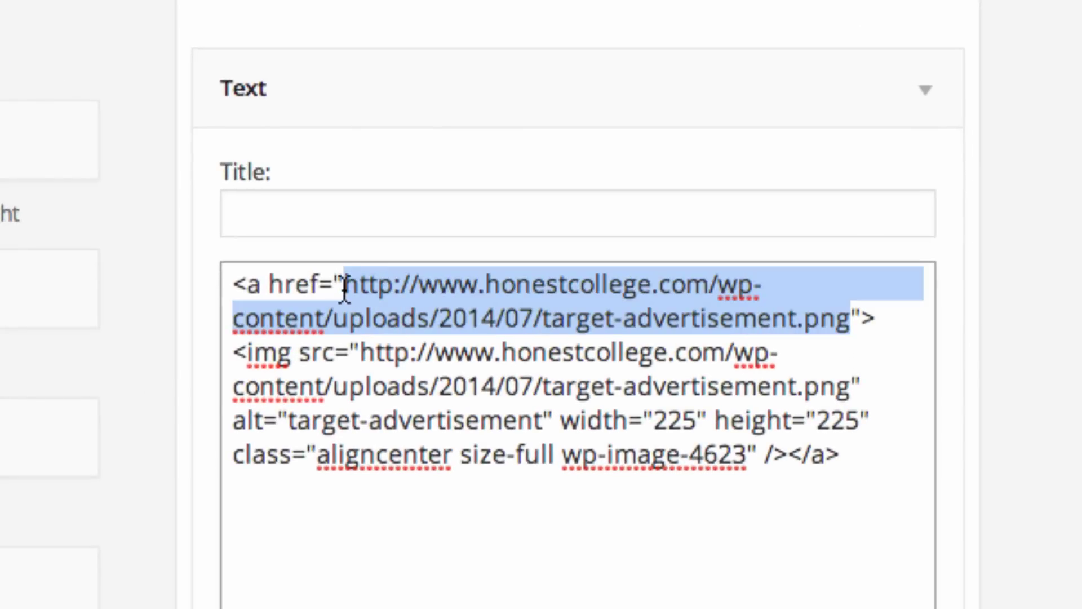
key(ctrl+v)
click(441, 347)
click(919, 444)
scroll(919, 444, down, 5)
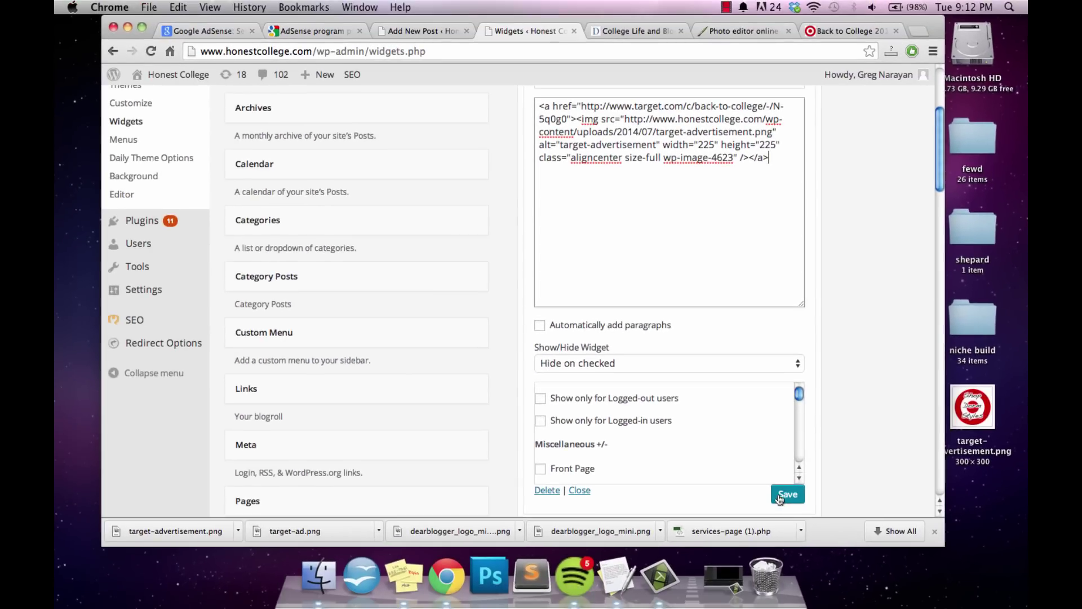
Check the Target ad on the Honest College home and Travel pages, test its link to Target's page and return to the site.
click(632, 31)
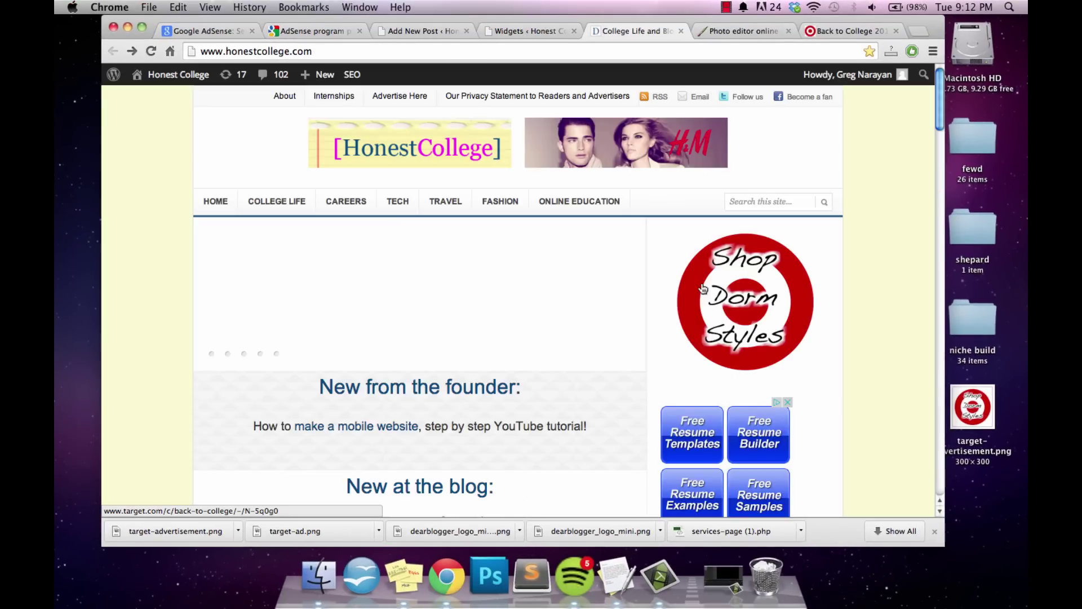
click(454, 202)
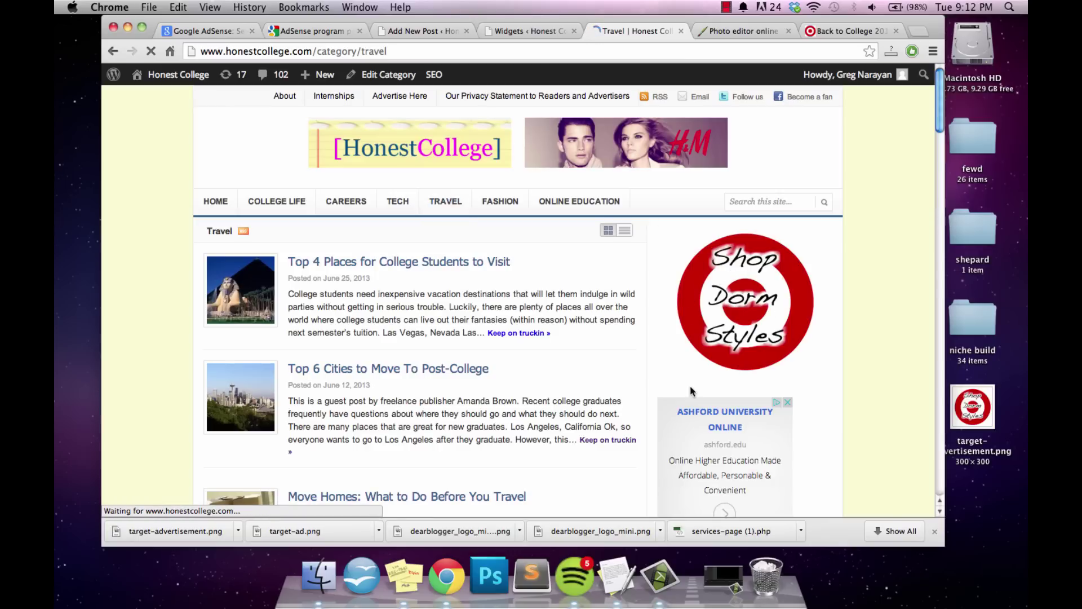
click(374, 369)
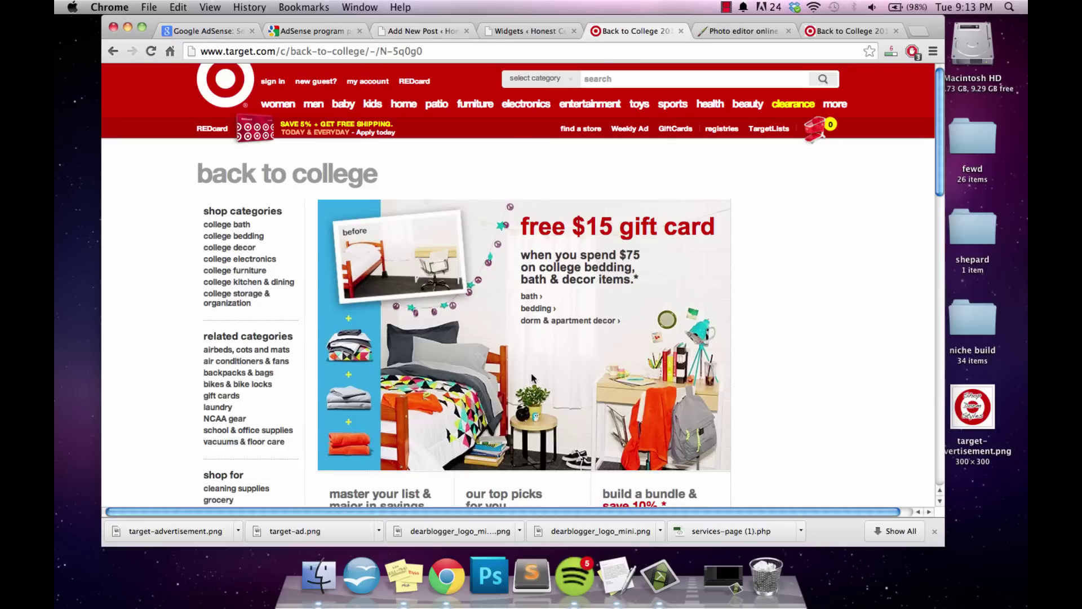
click(114, 54)
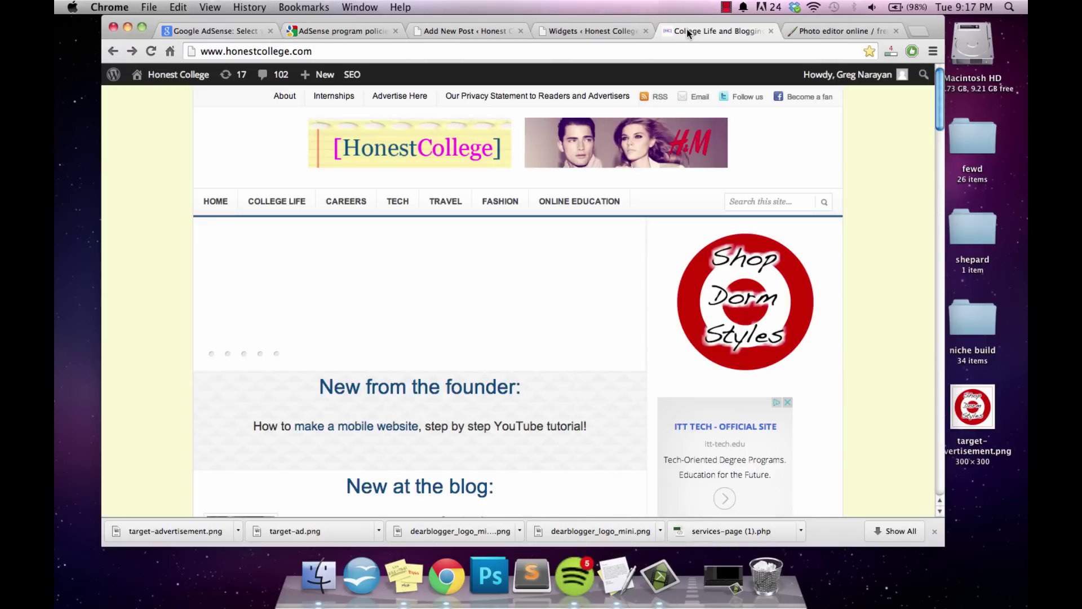
Add target="_blank" to the a tag in the sidebar text widget's code and save the widget.
click(603, 33)
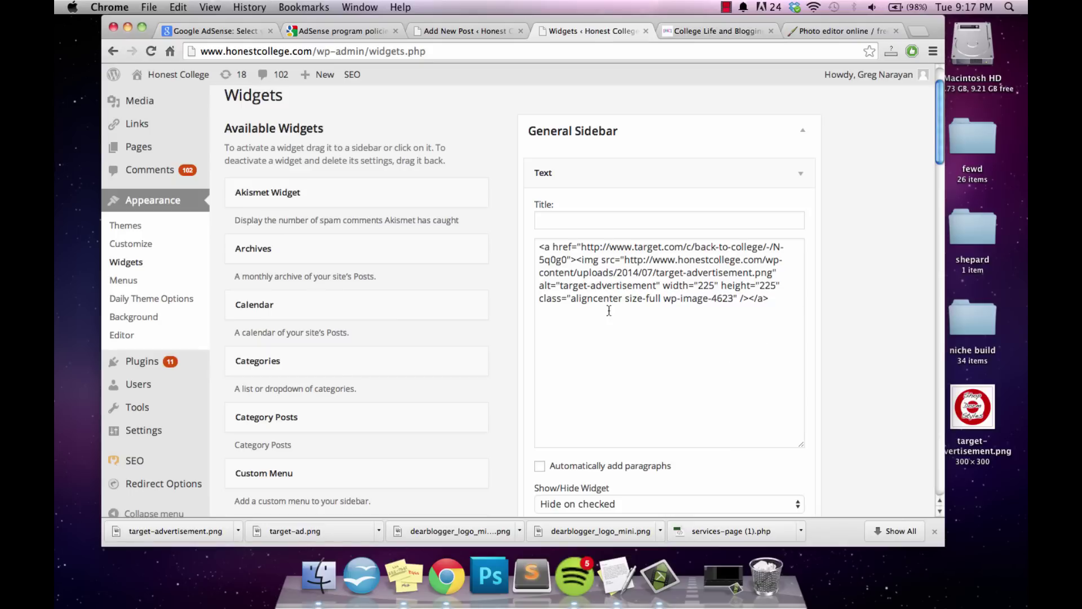
click(568, 261)
text(target)
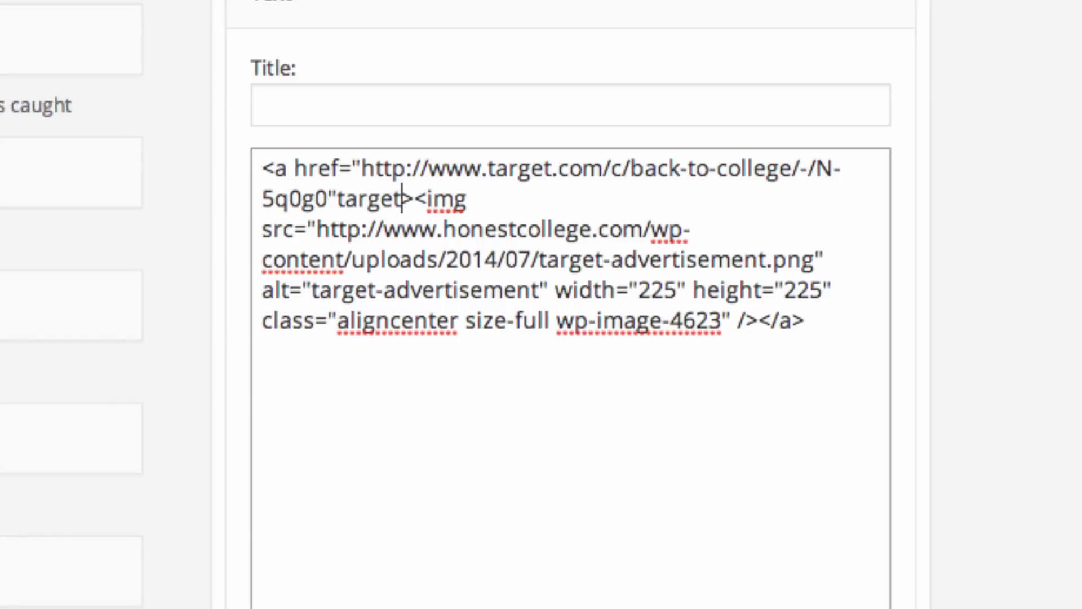
text(=)
text("_)
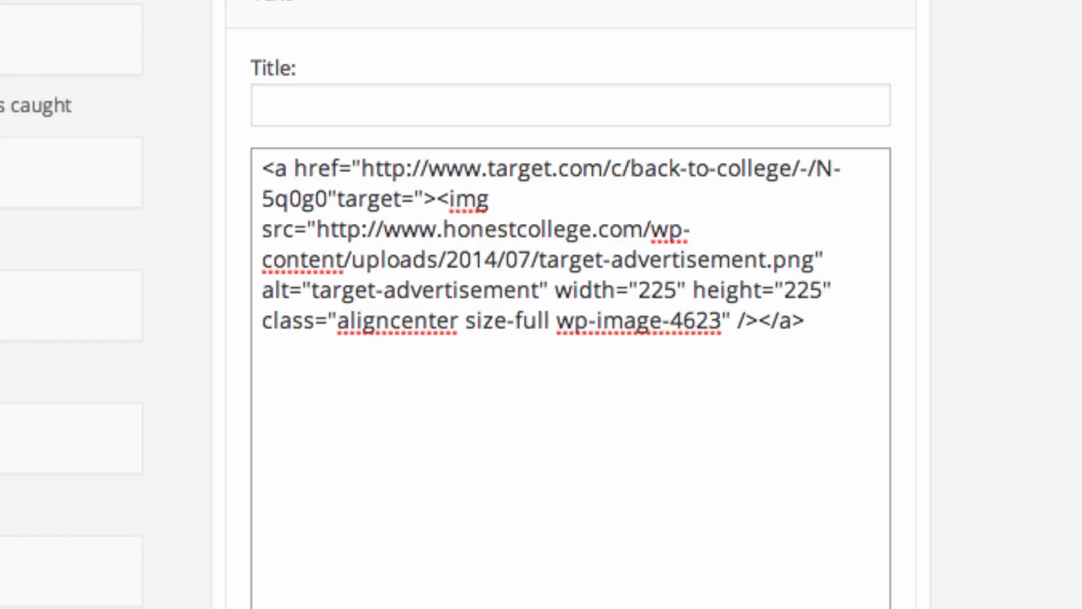
text(blank)
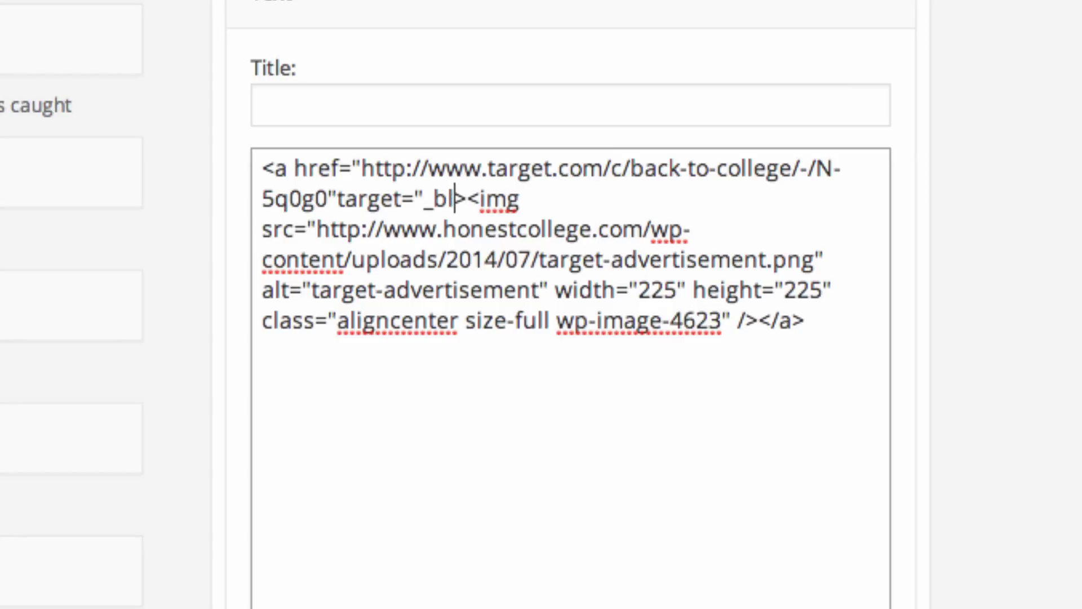
text(")
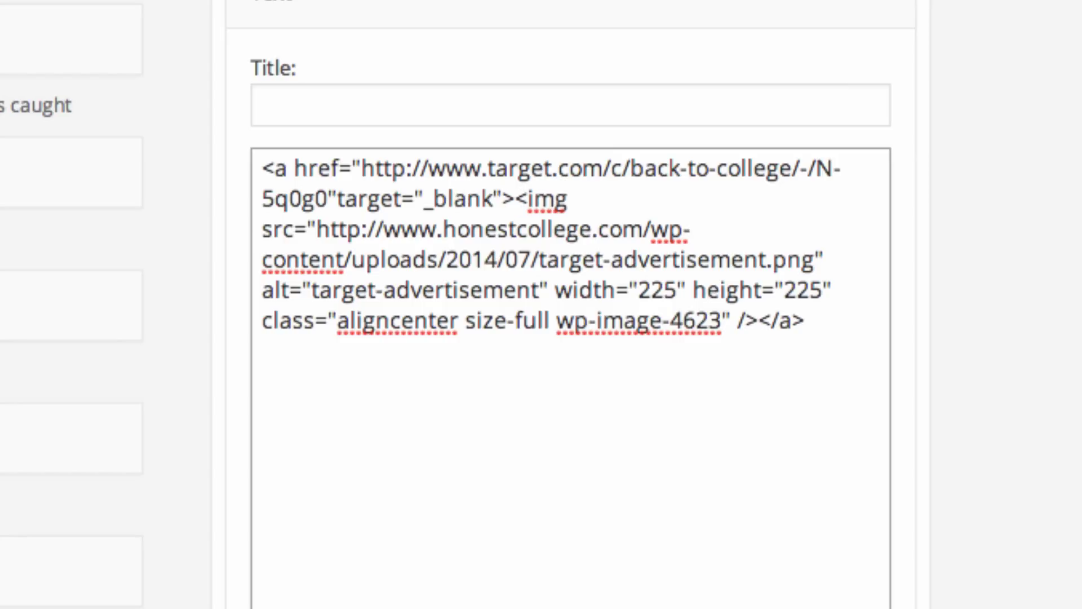
click(338, 198)
scroll(570, 305, down, 10)
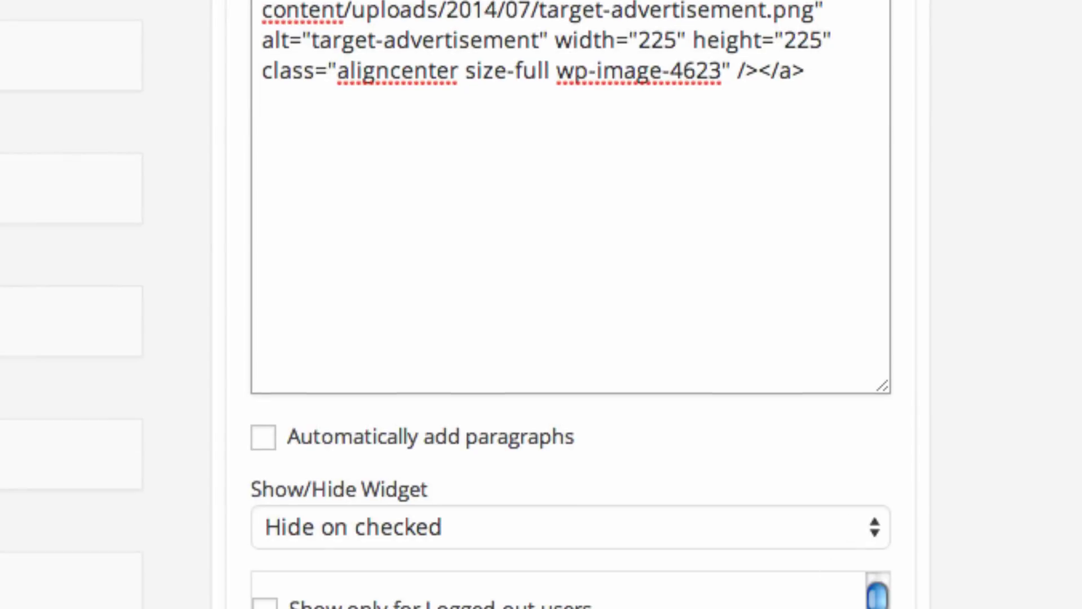
click(849, 388)
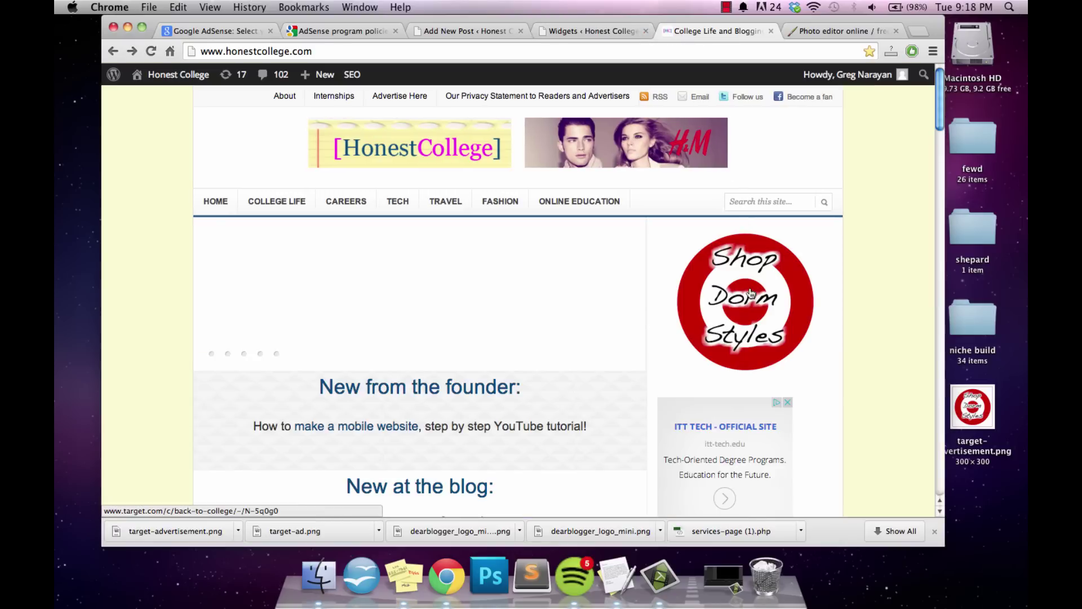
Test the sidebar ad's link from the Honest College home page, compare both tabs and close the Target one.
click(751, 292)
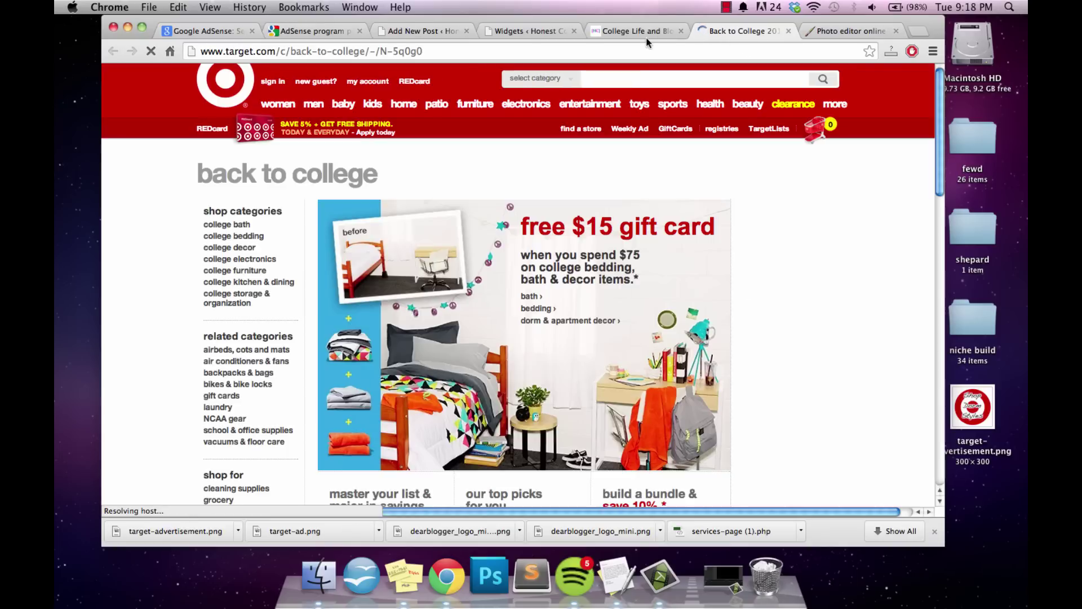
click(646, 35)
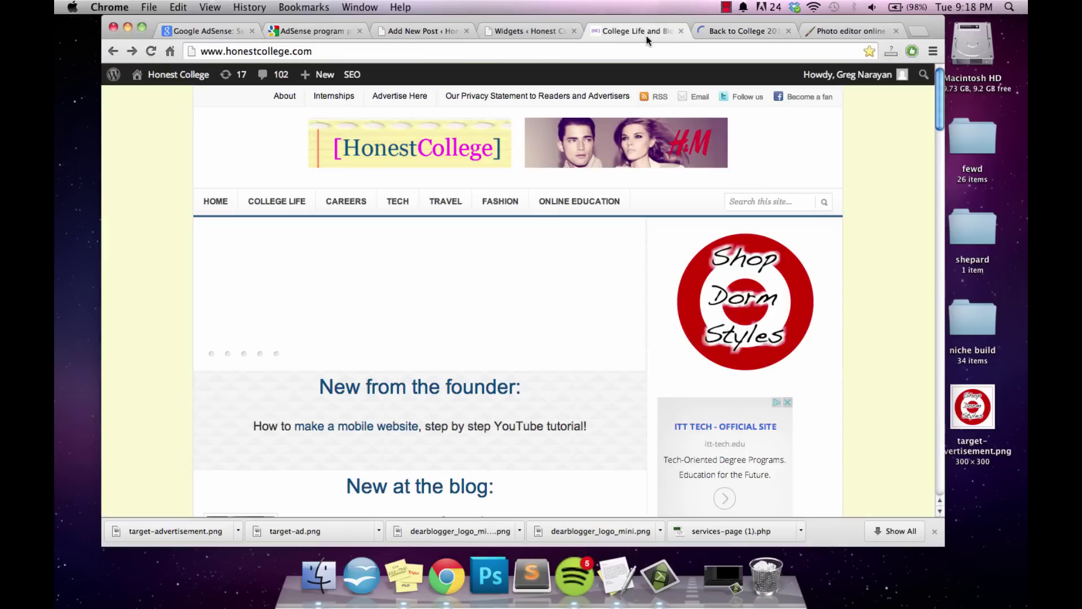
click(743, 28)
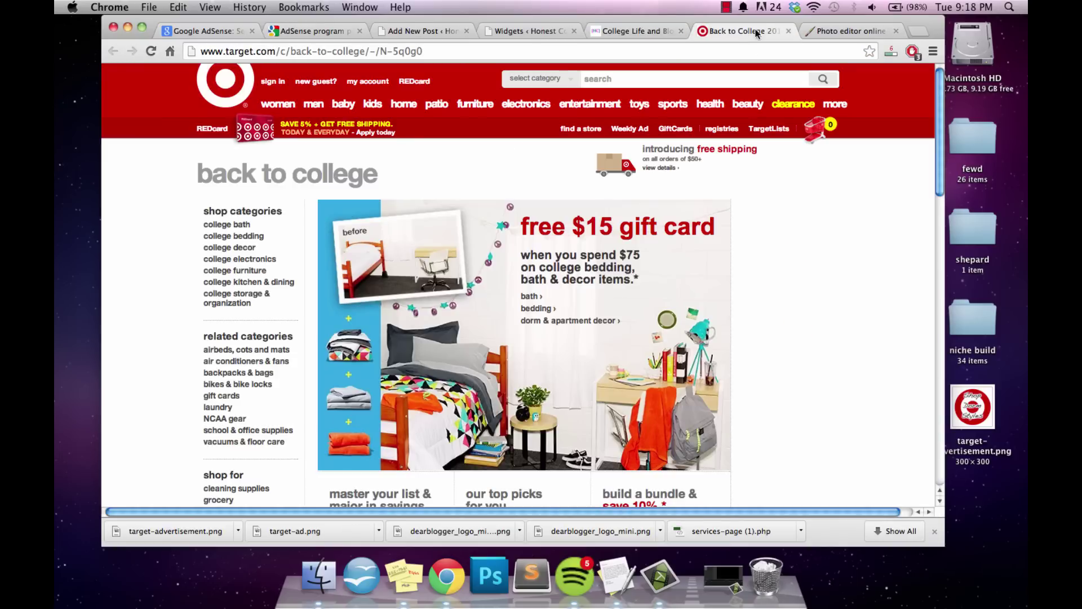
click(788, 31)
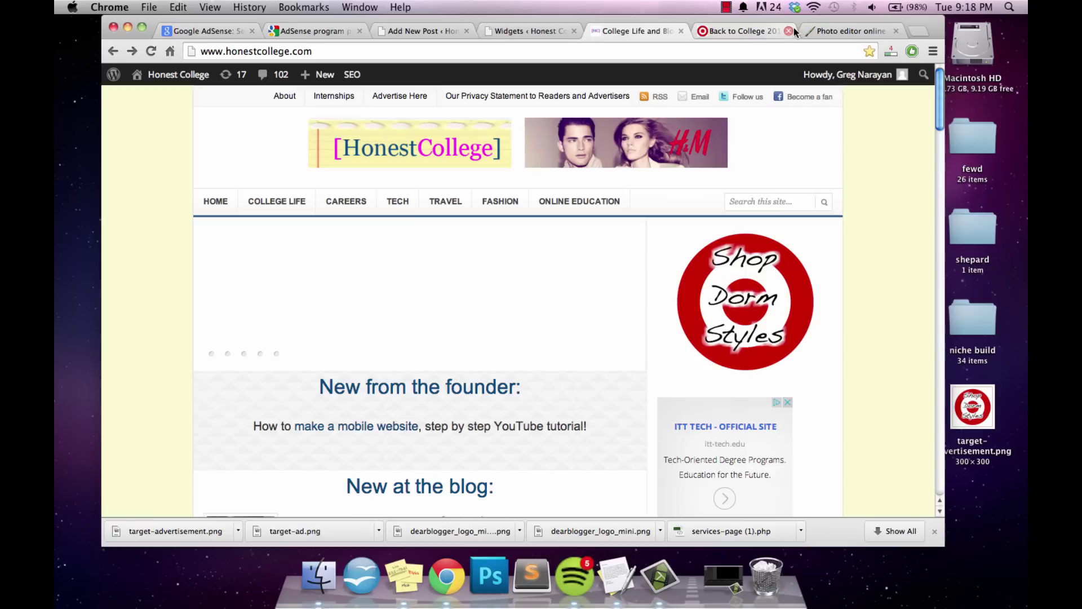
Add style="border: 1px solid #fff;" before the width attribute of the img tag in the sidebar widget's code.
click(543, 29)
scroll(844, 281, up, 5)
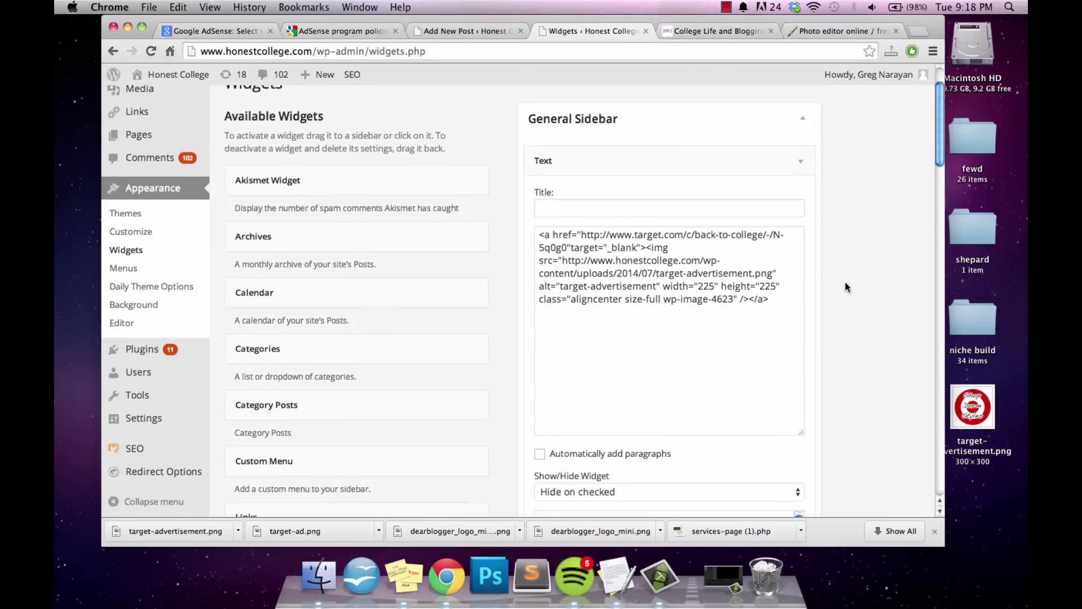
click(779, 307)
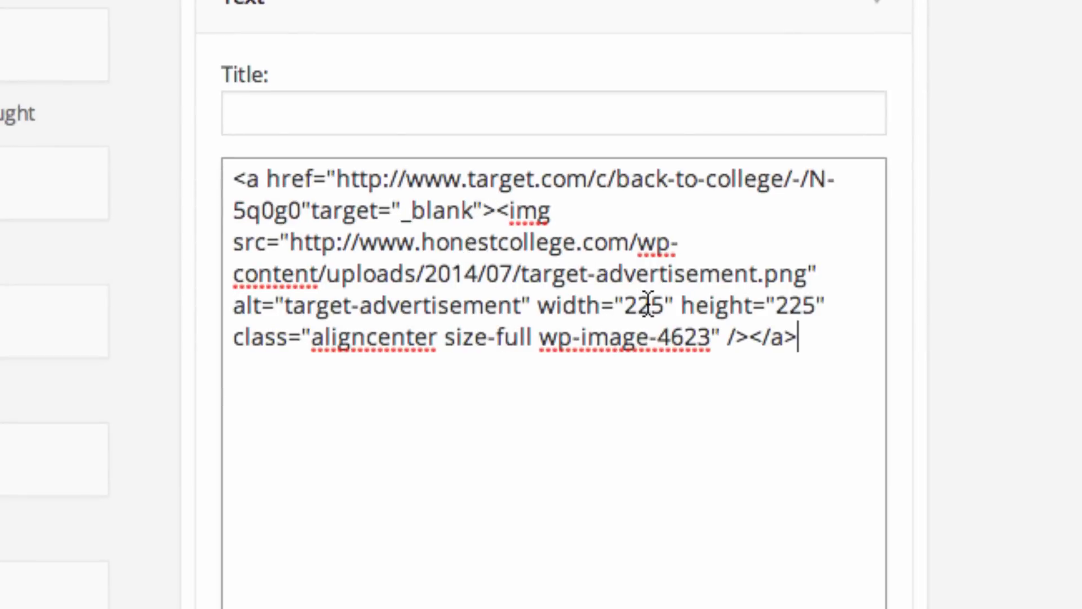
click(681, 306)
click(538, 306)
text(style=")
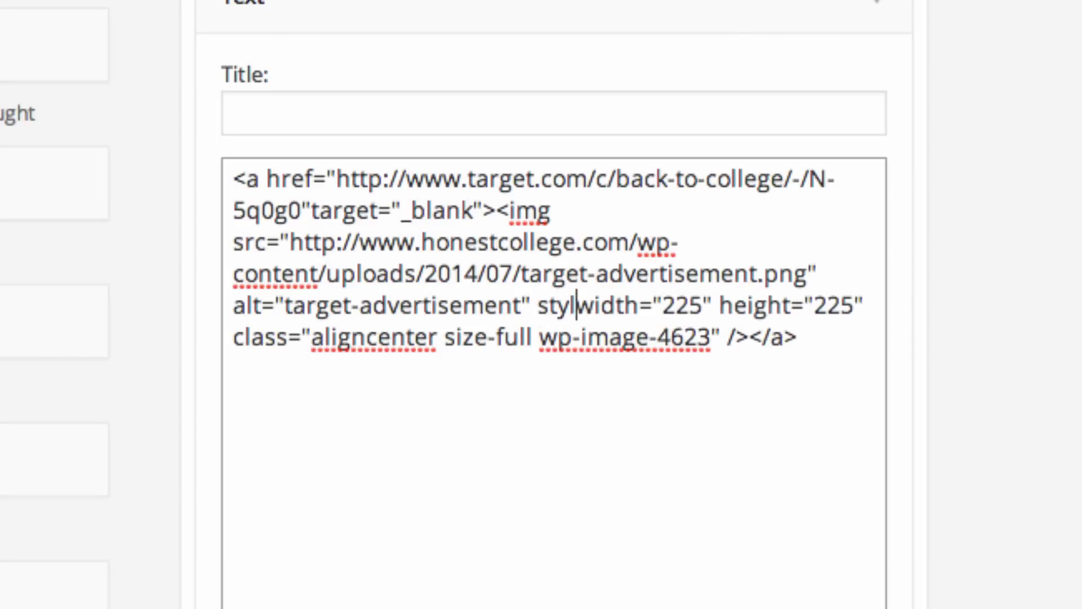
text(border)
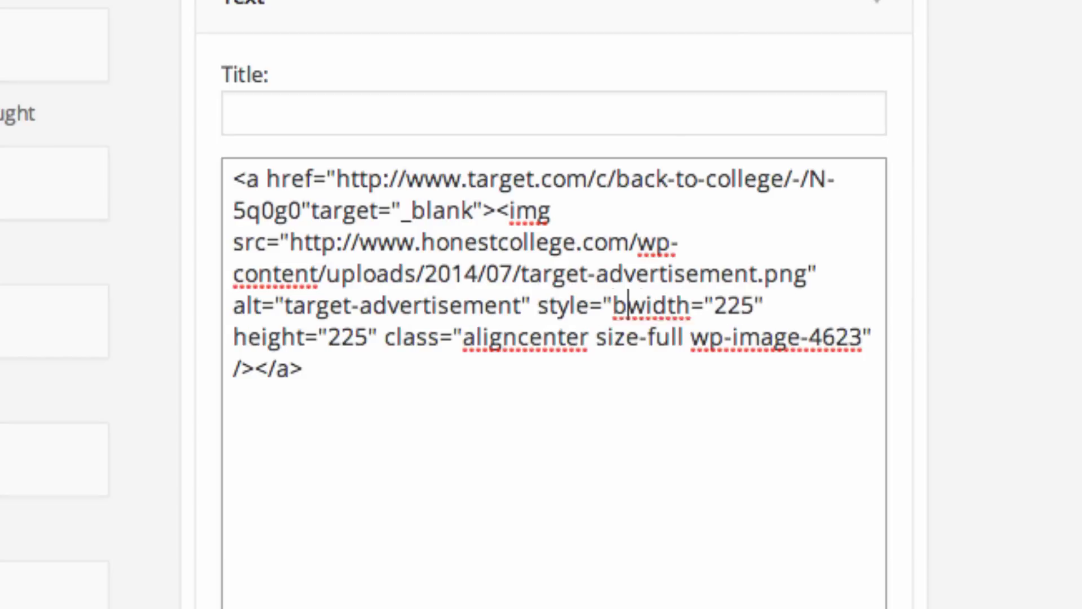
text(: )
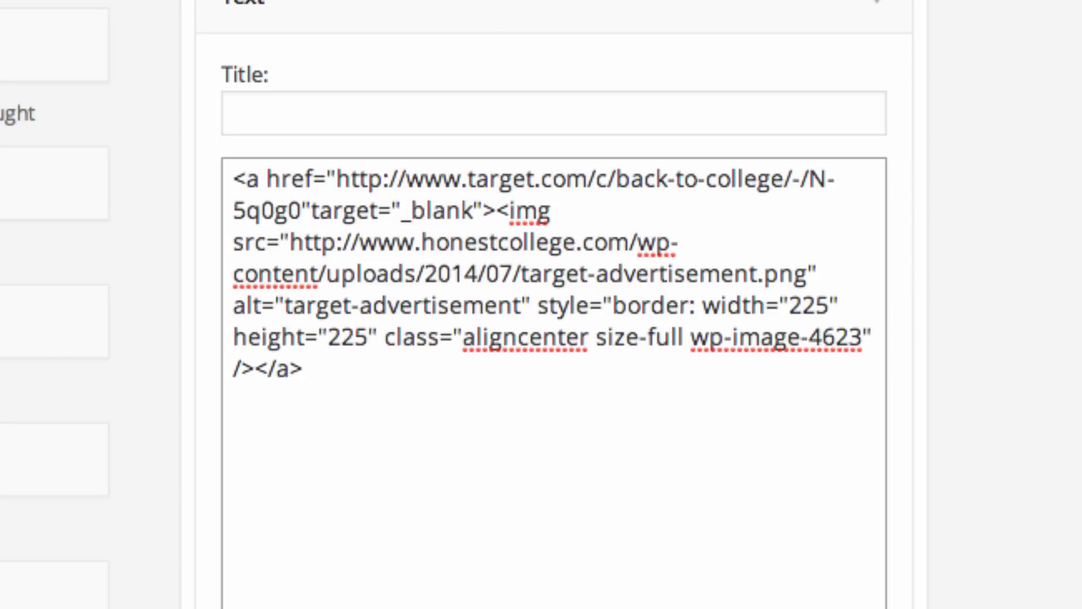
text(1px )
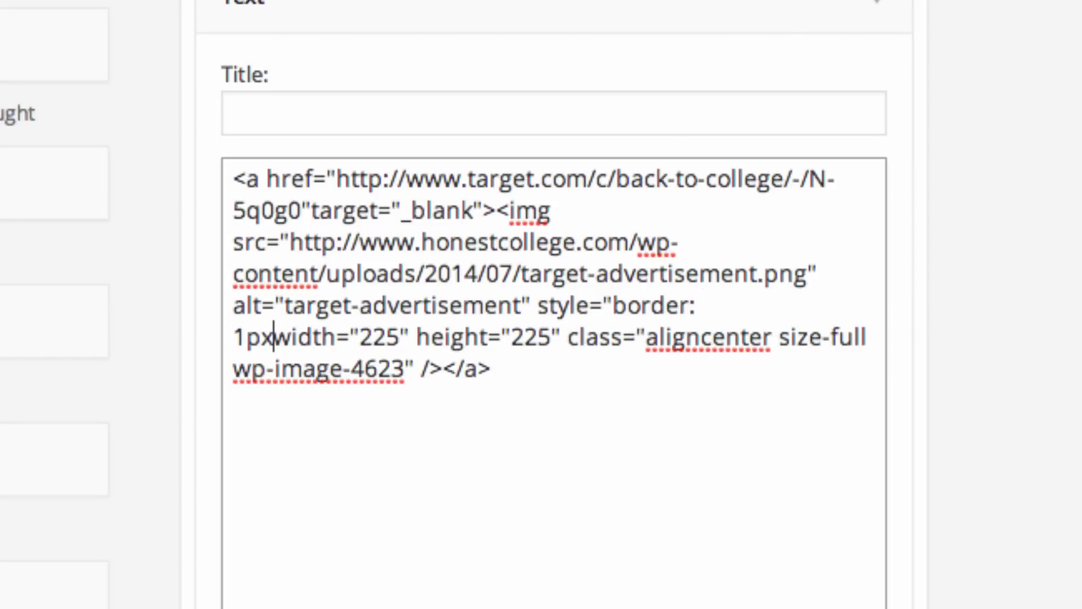
text(solid )
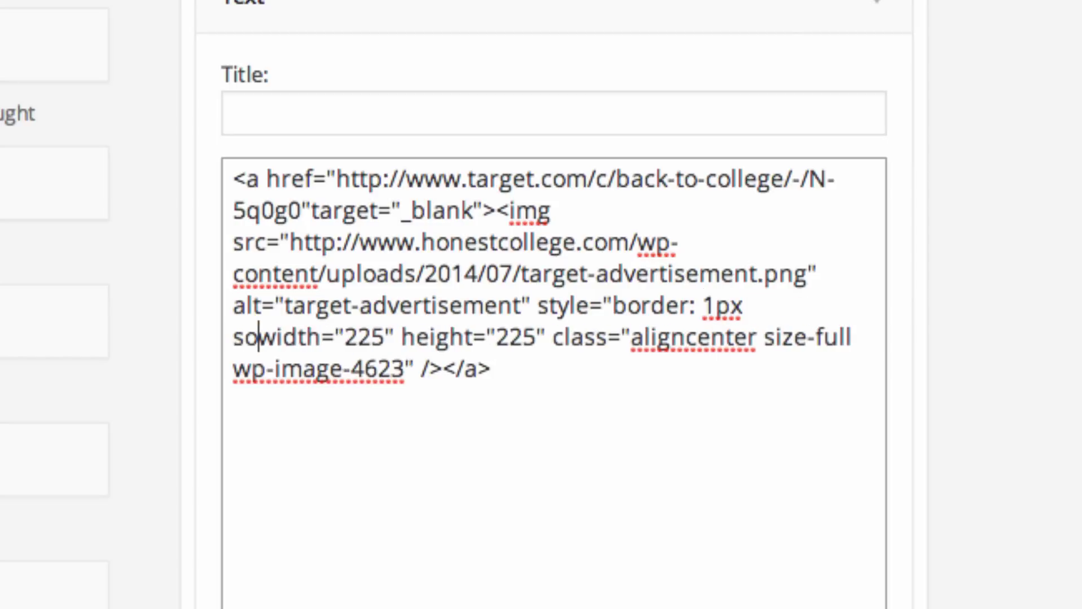
text(#)
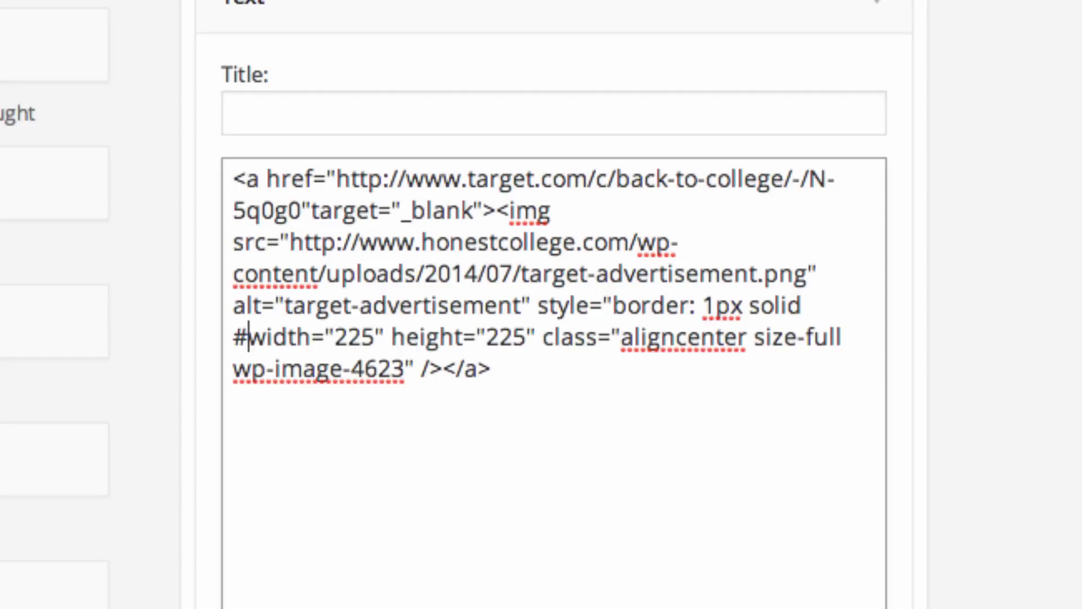
text(fffwidth=)
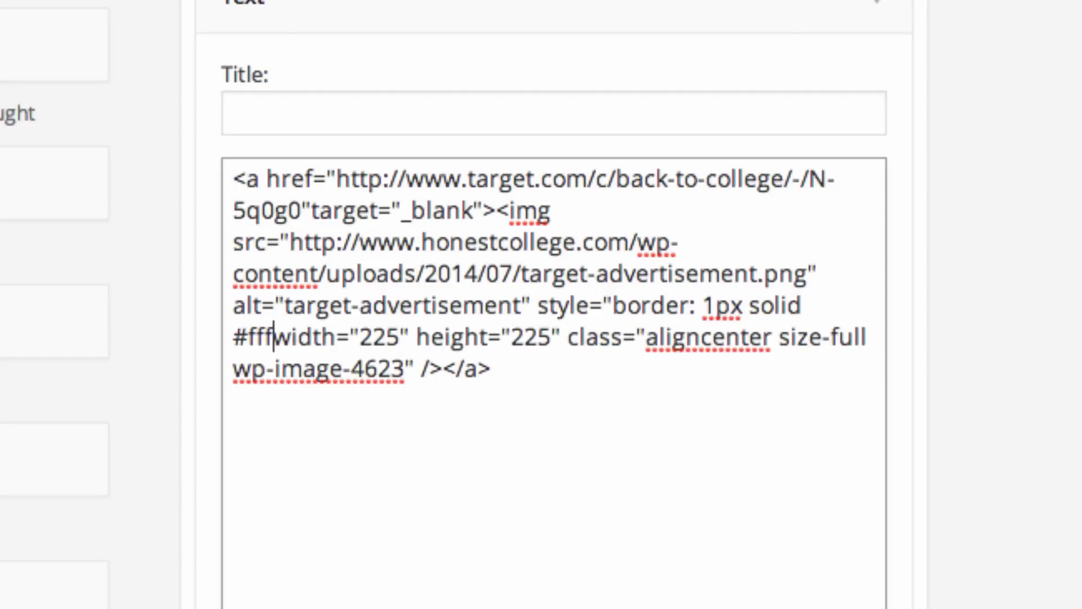
text(")
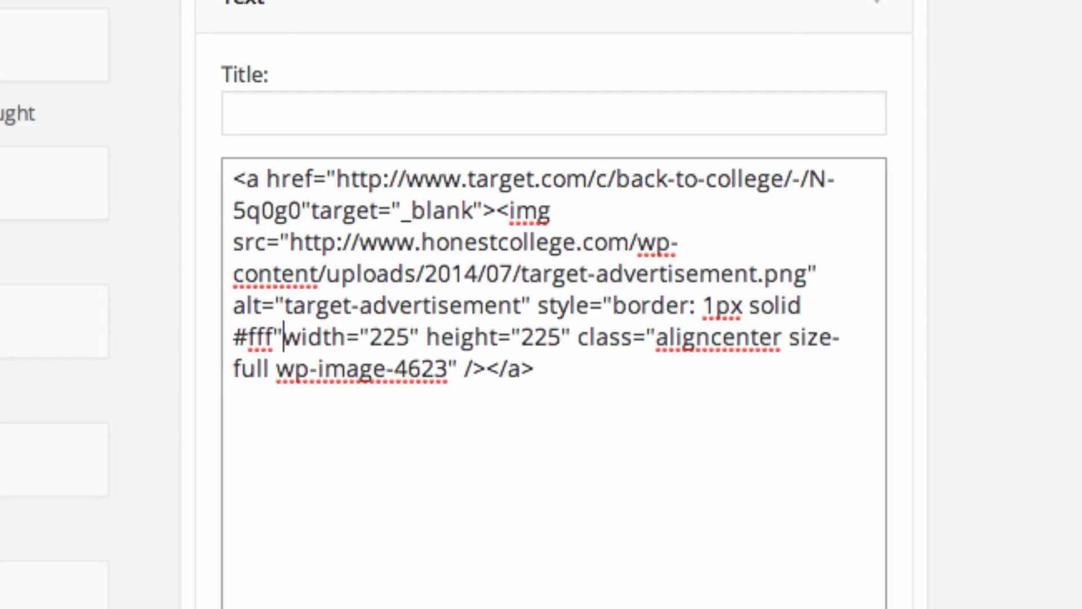
key(BackSpace)
text(;")
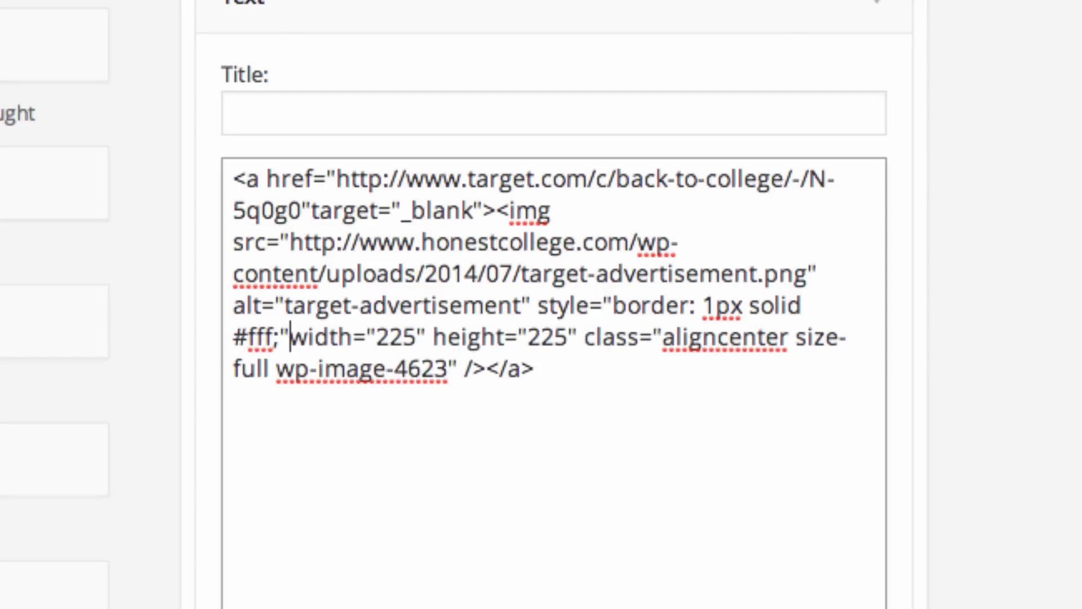
click(857, 306)
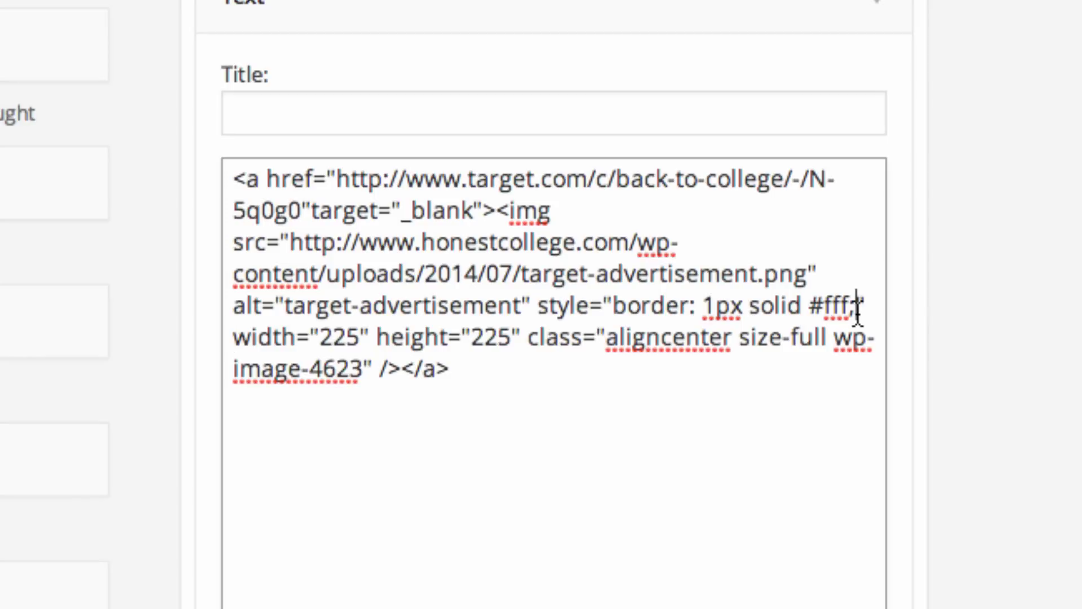
Change the image border's width to 2px and its style to inset in the widget code.
click(703, 306)
drag(704, 306, 717, 306)
text(2)
double_click(766, 310)
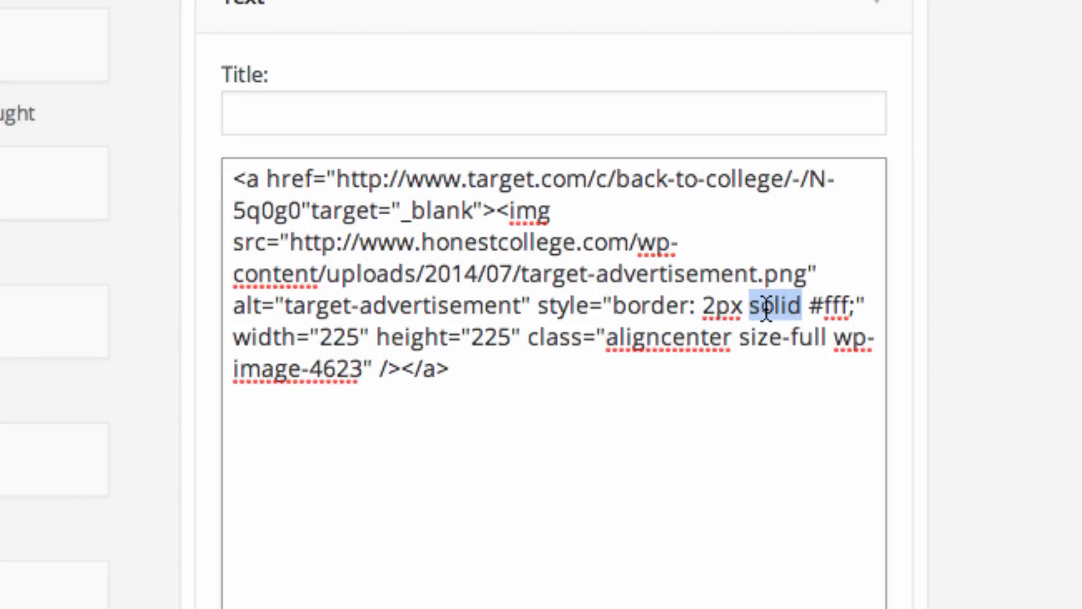
text(inset)
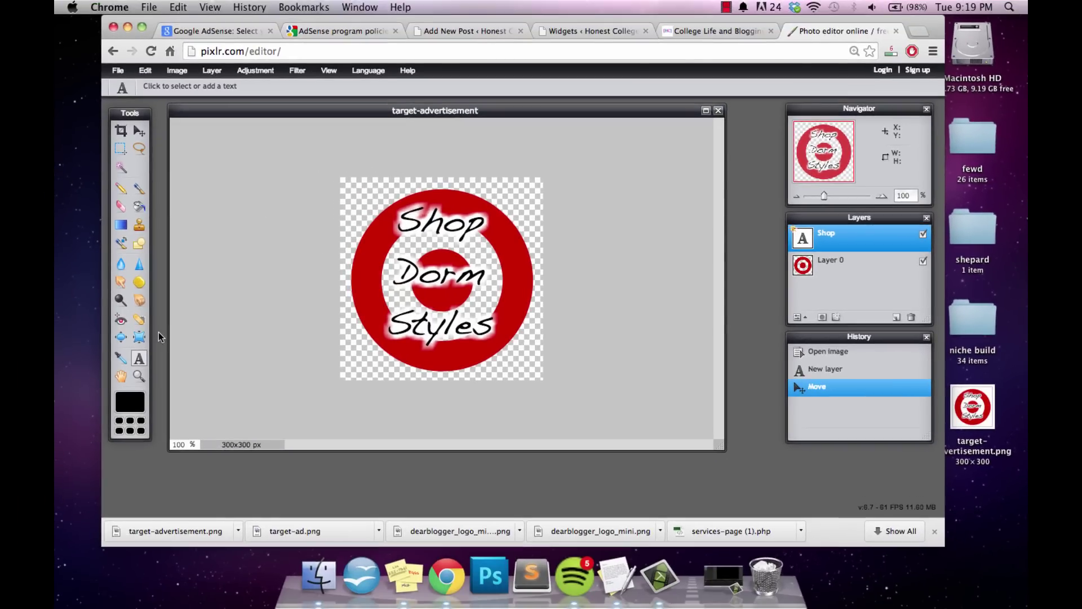
Sample the red of the Target ad image in the Pixlr editor and copy its hex code c90000.
click(120, 358)
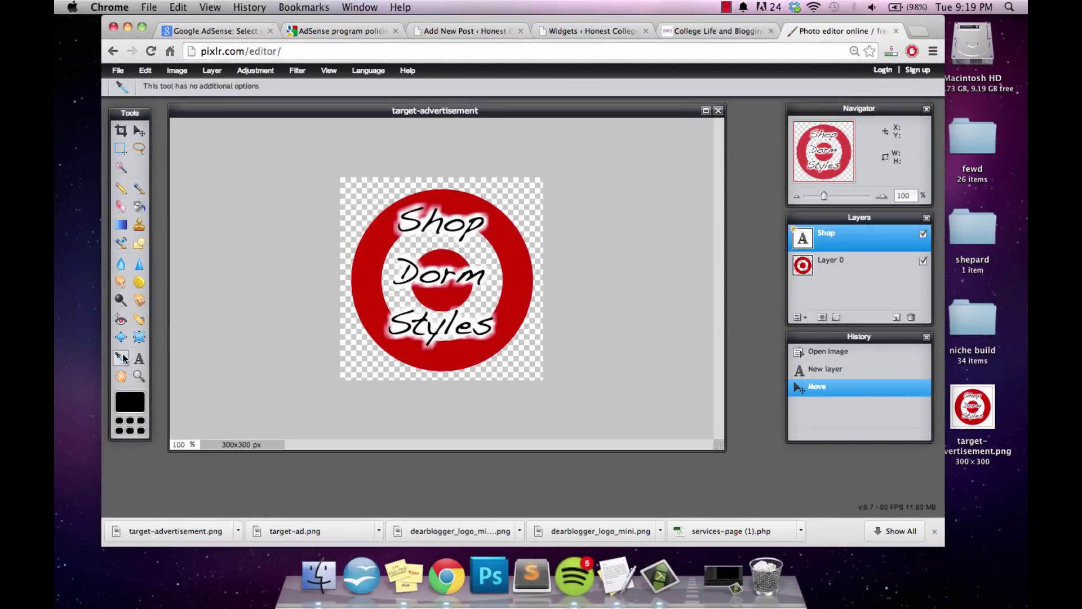
click(372, 260)
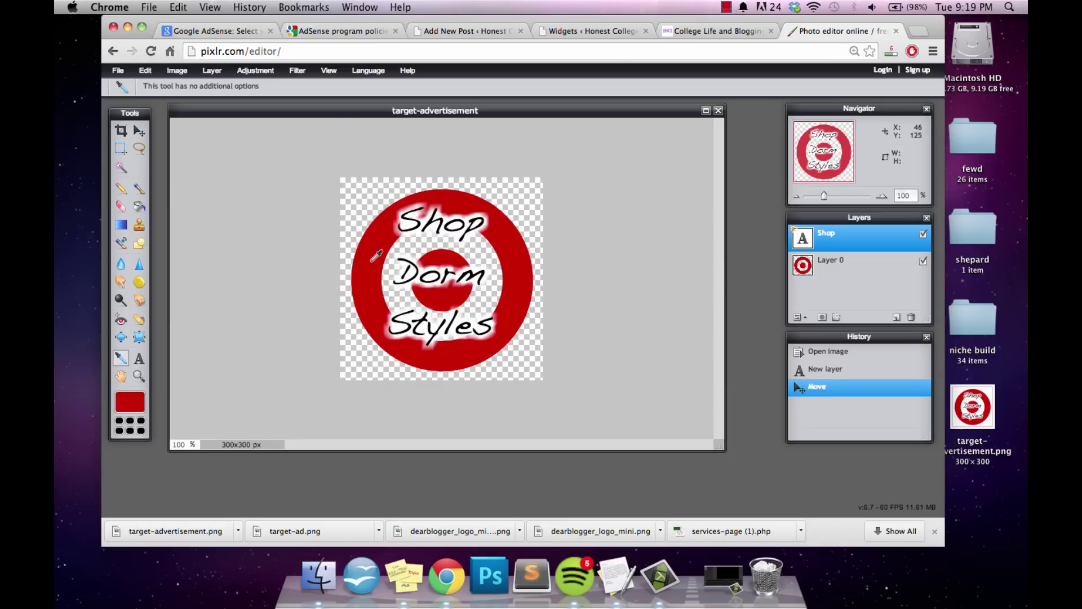
click(126, 408)
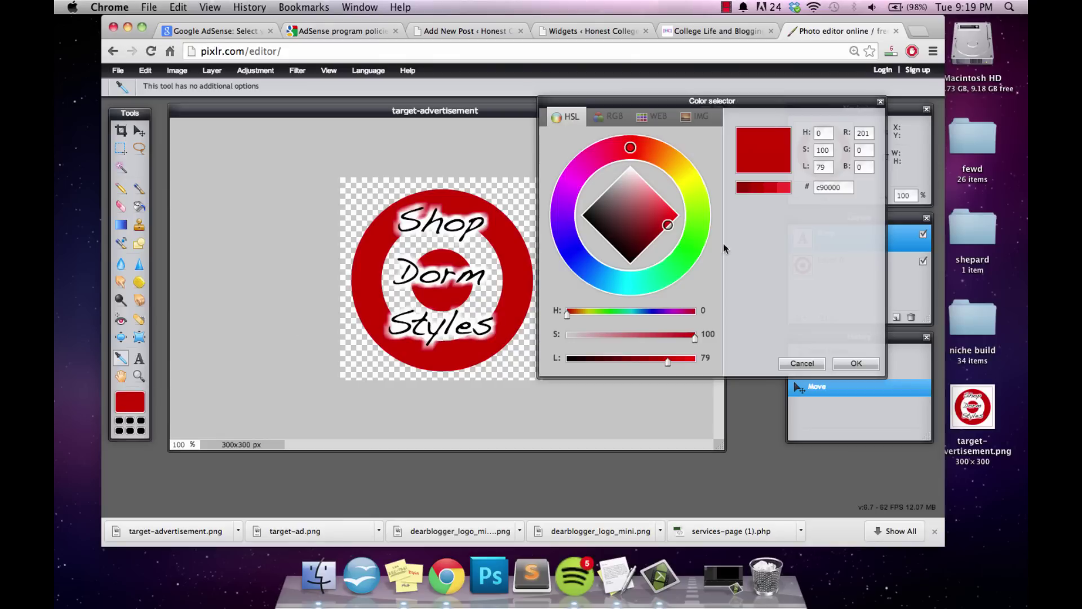
double_click(829, 189)
key(super+c)
Replace the image border's colour in the sidebar widget's code with the copied #c90000 and save the widget.
click(706, 30)
click(592, 29)
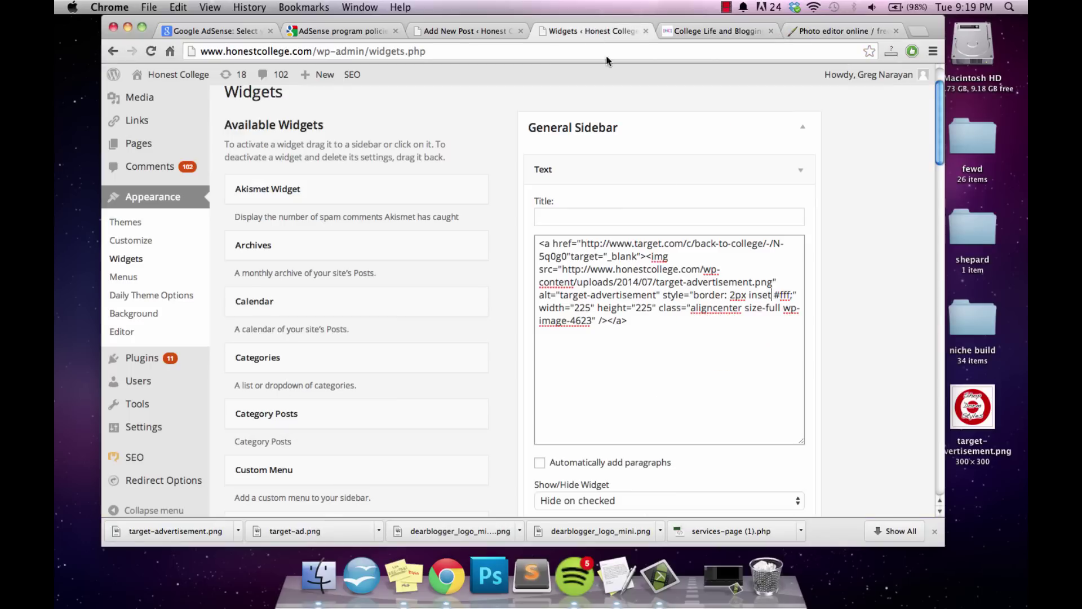
double_click(783, 296)
key(BackSpace)
key(super+v)
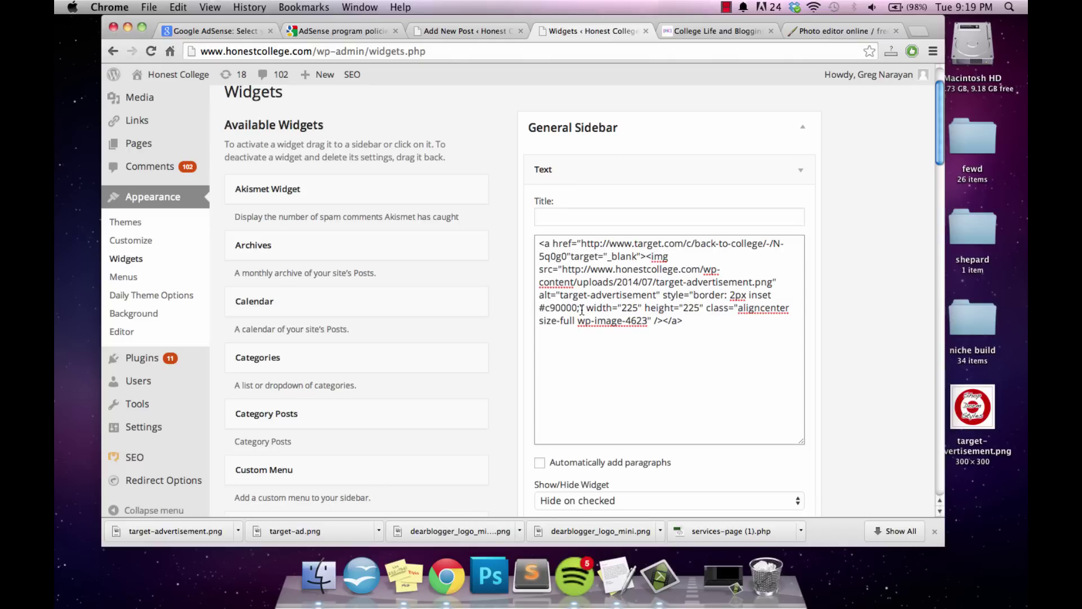
scroll(916, 372, down, 5)
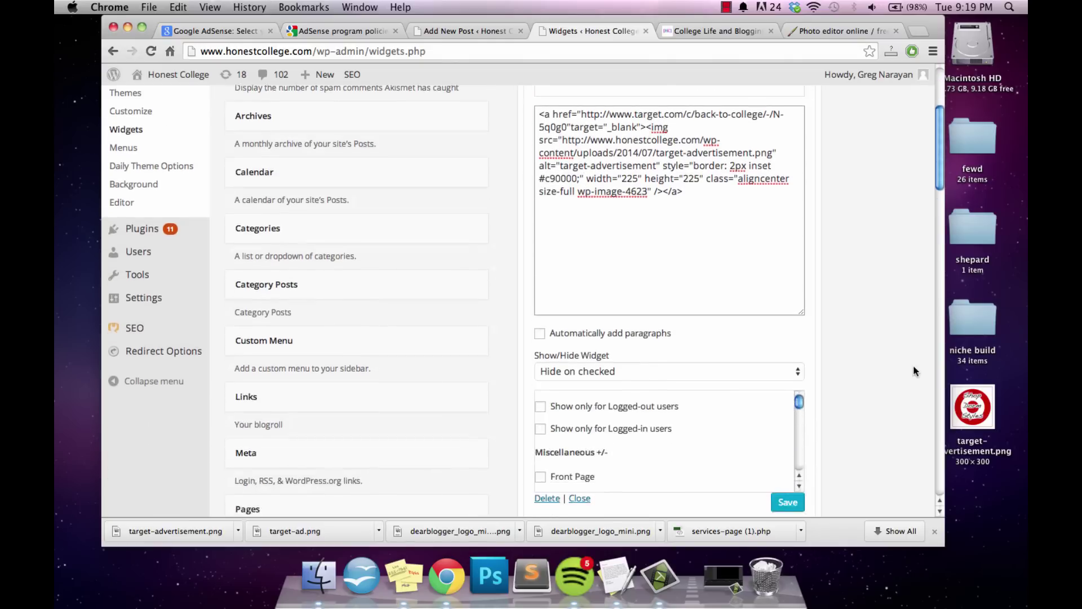
click(788, 385)
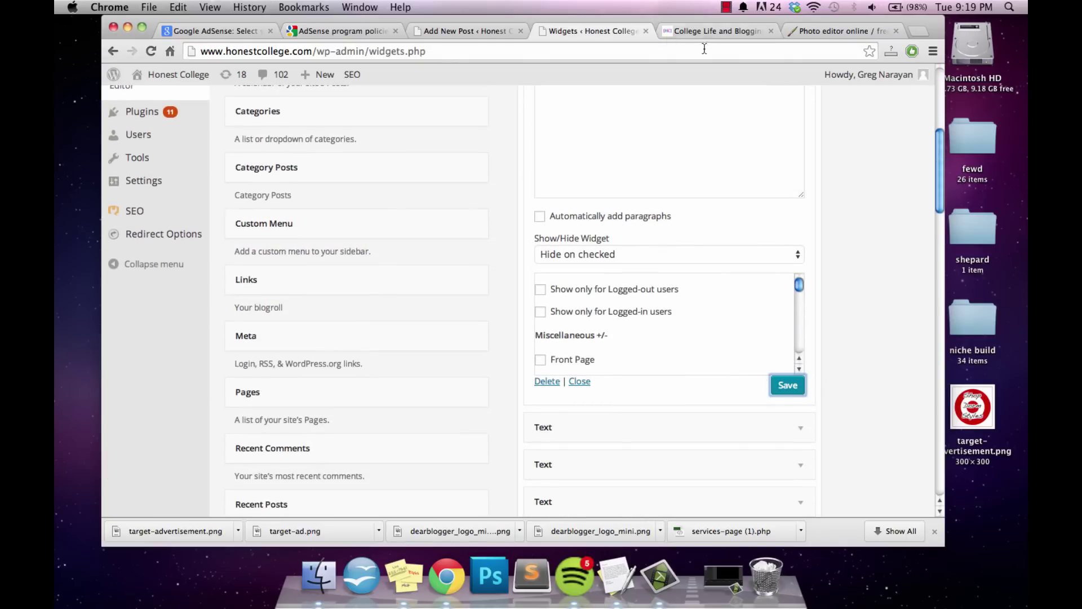
Reload the Honest College home page to check the ad's border, view the AdSense account home page and return to the site.
click(716, 28)
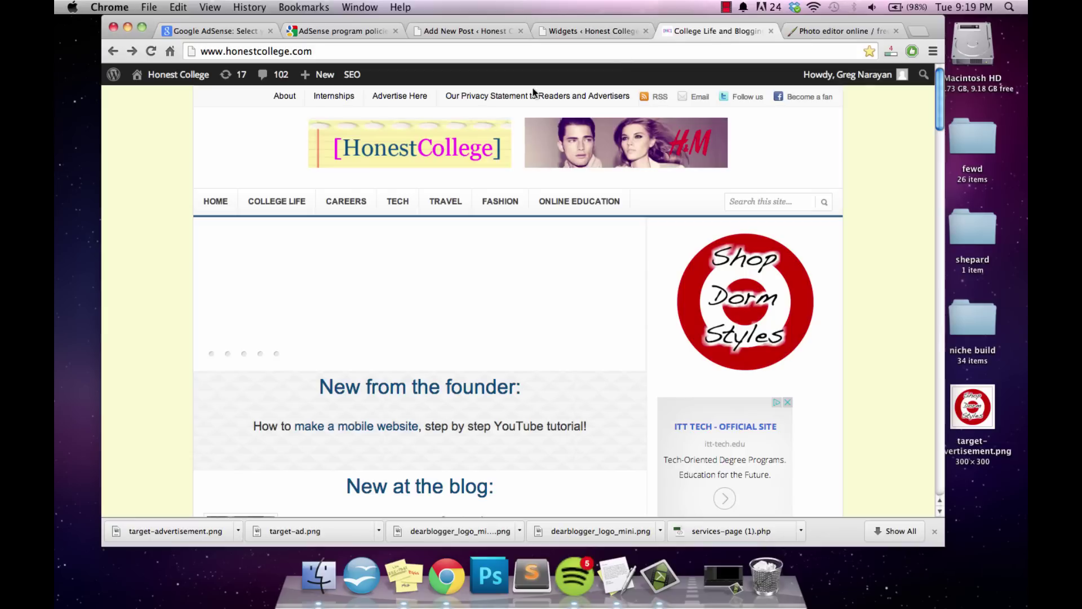
key(super+r)
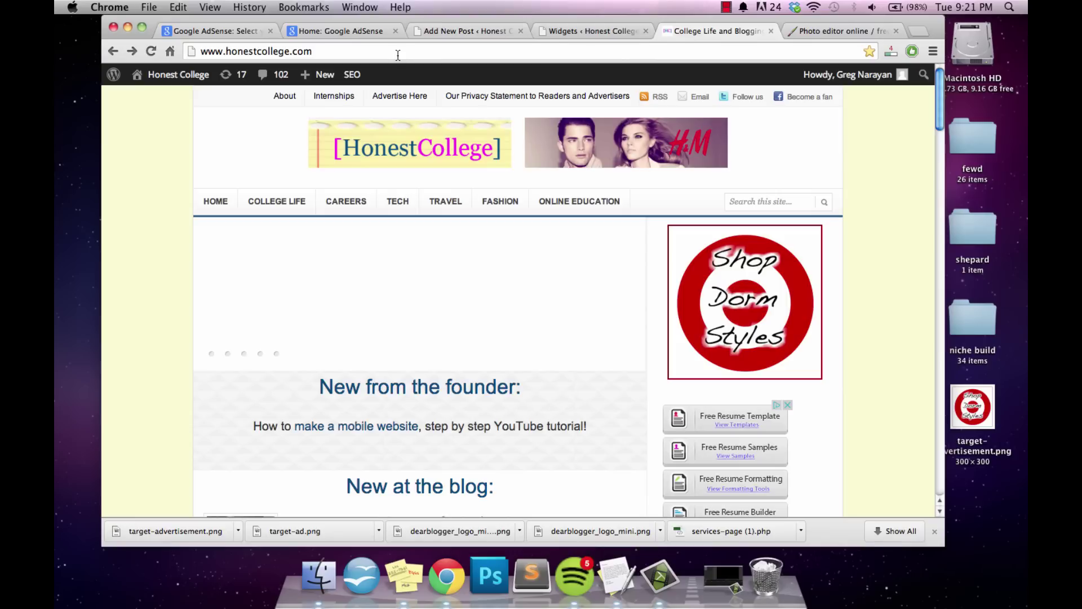
click(348, 36)
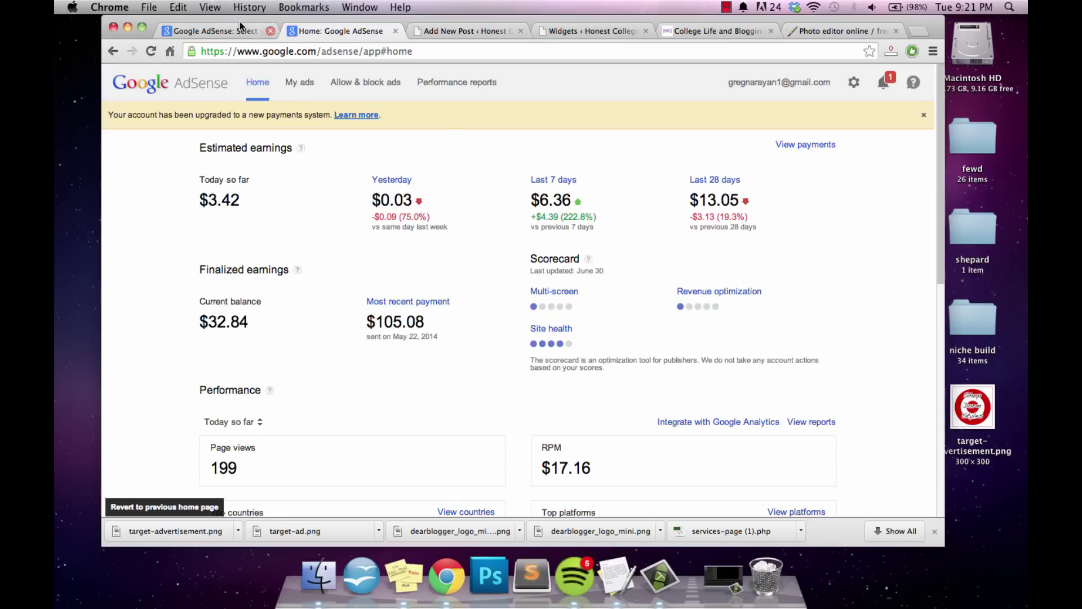
click(237, 32)
click(331, 32)
click(699, 32)
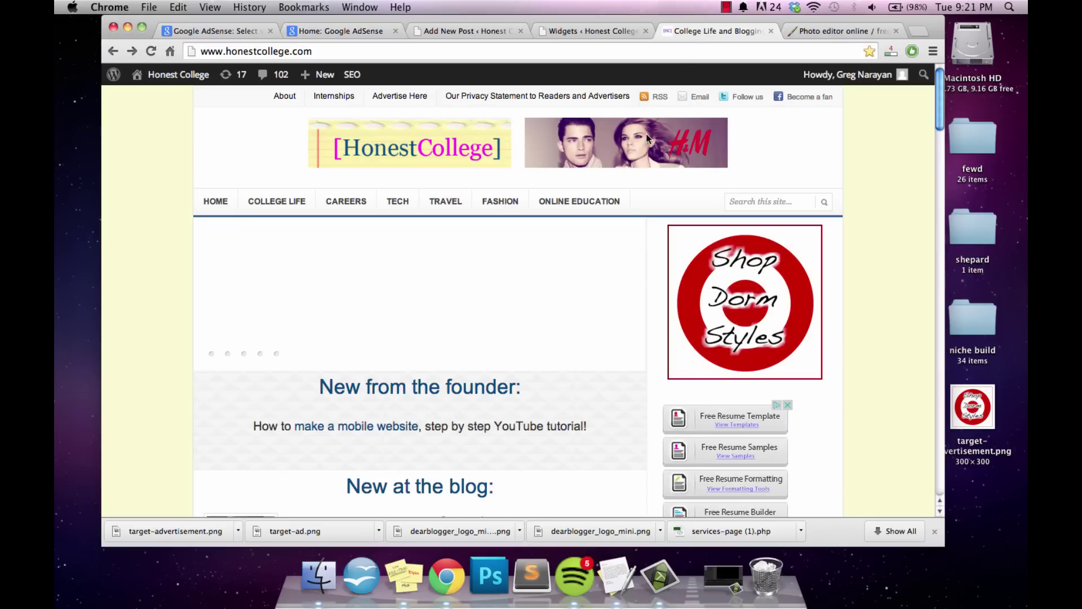